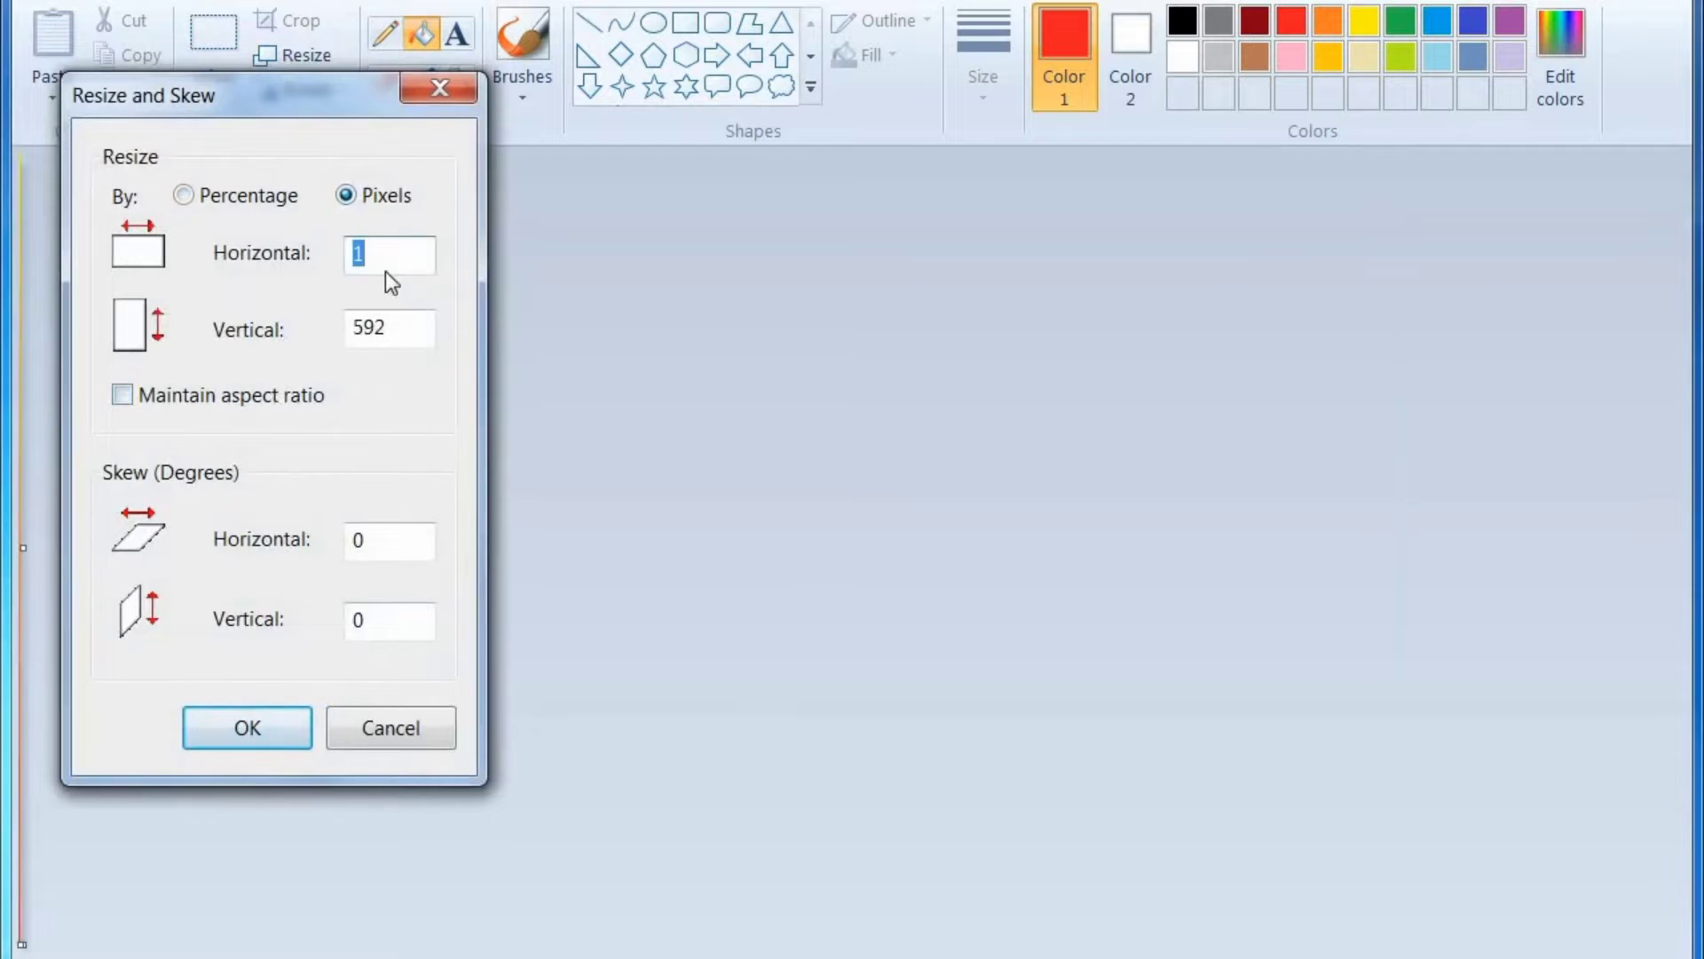
Step: Stretch the narrow yellow-to-red gradient strip across the canvas width and squash it vertically so it fills only the sky area
{"action": "left_click", "coordinate": [306, 721]}
{"action": "left_click", "coordinate": [213, 84]}
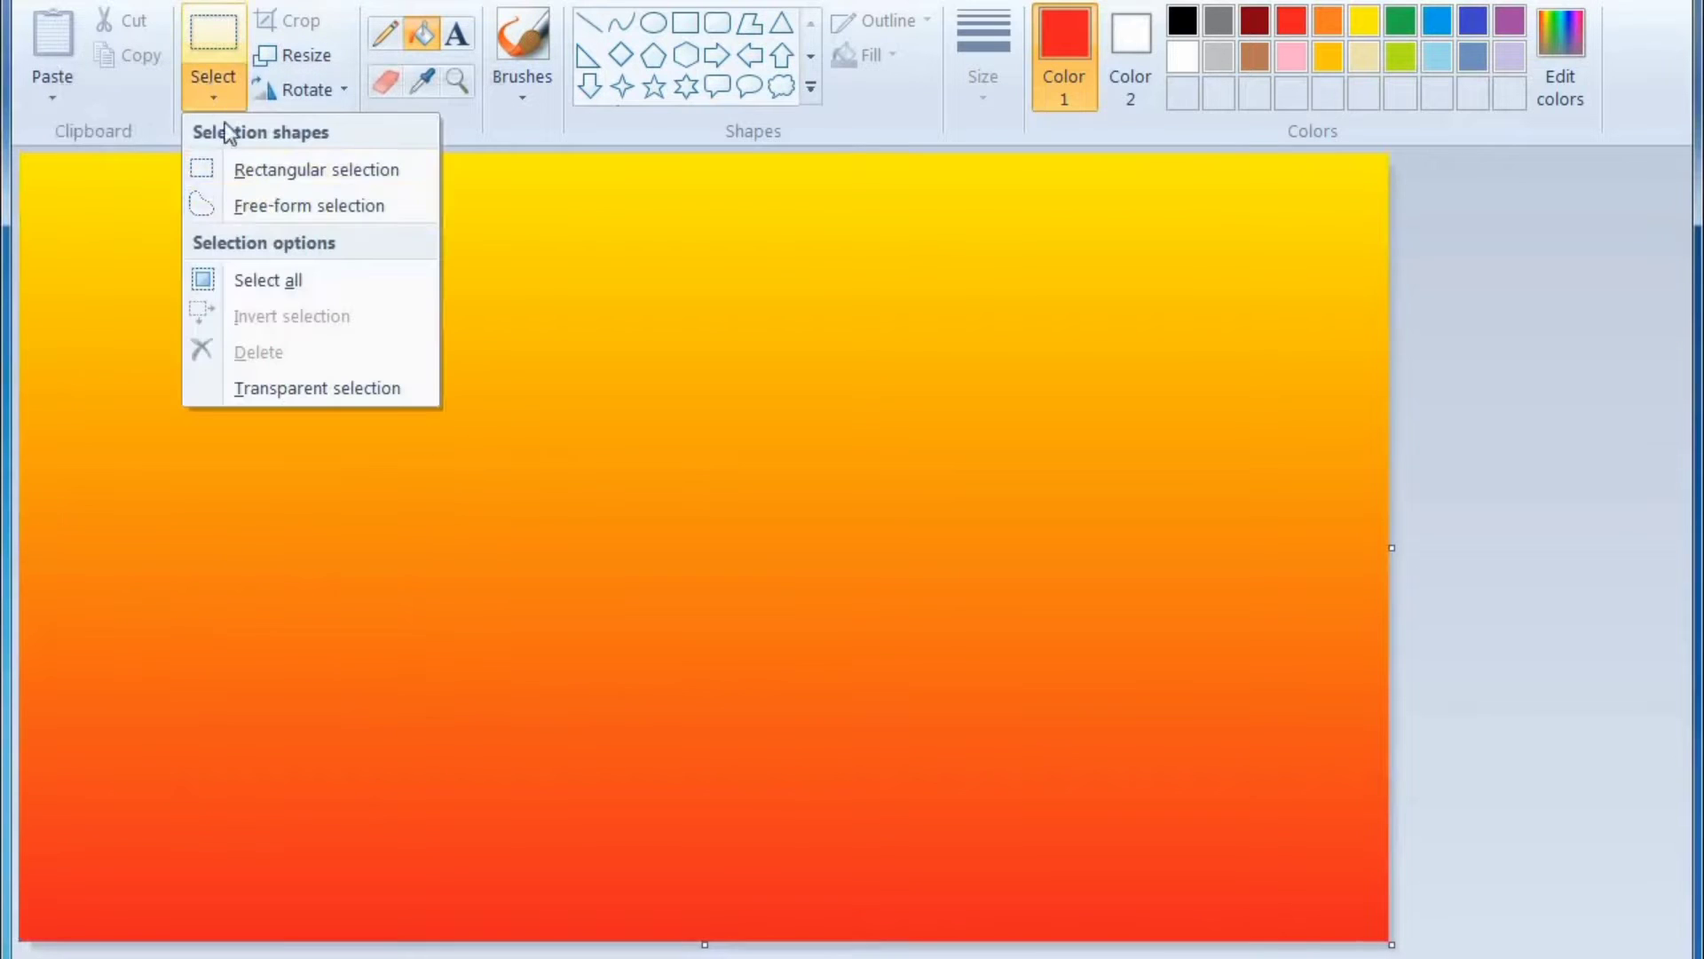
{"action": "left_click", "coordinate": [275, 280]}
{"action": "left_click_drag", "start_coordinate": [704, 941], "coordinate": [711, 650]}
{"action": "left_click", "coordinate": [711, 661]}
Step: Draw a white oval with a solid fill in the middle of the sky as the sun
{"action": "left_click", "coordinate": [661, 34]}
{"action": "left_click", "coordinate": [1182, 56]}
{"action": "left_click", "coordinate": [871, 55]}
{"action": "left_click", "coordinate": [916, 130]}
{"action": "left_click_drag", "start_coordinate": [522, 267], "coordinate": [749, 512]}
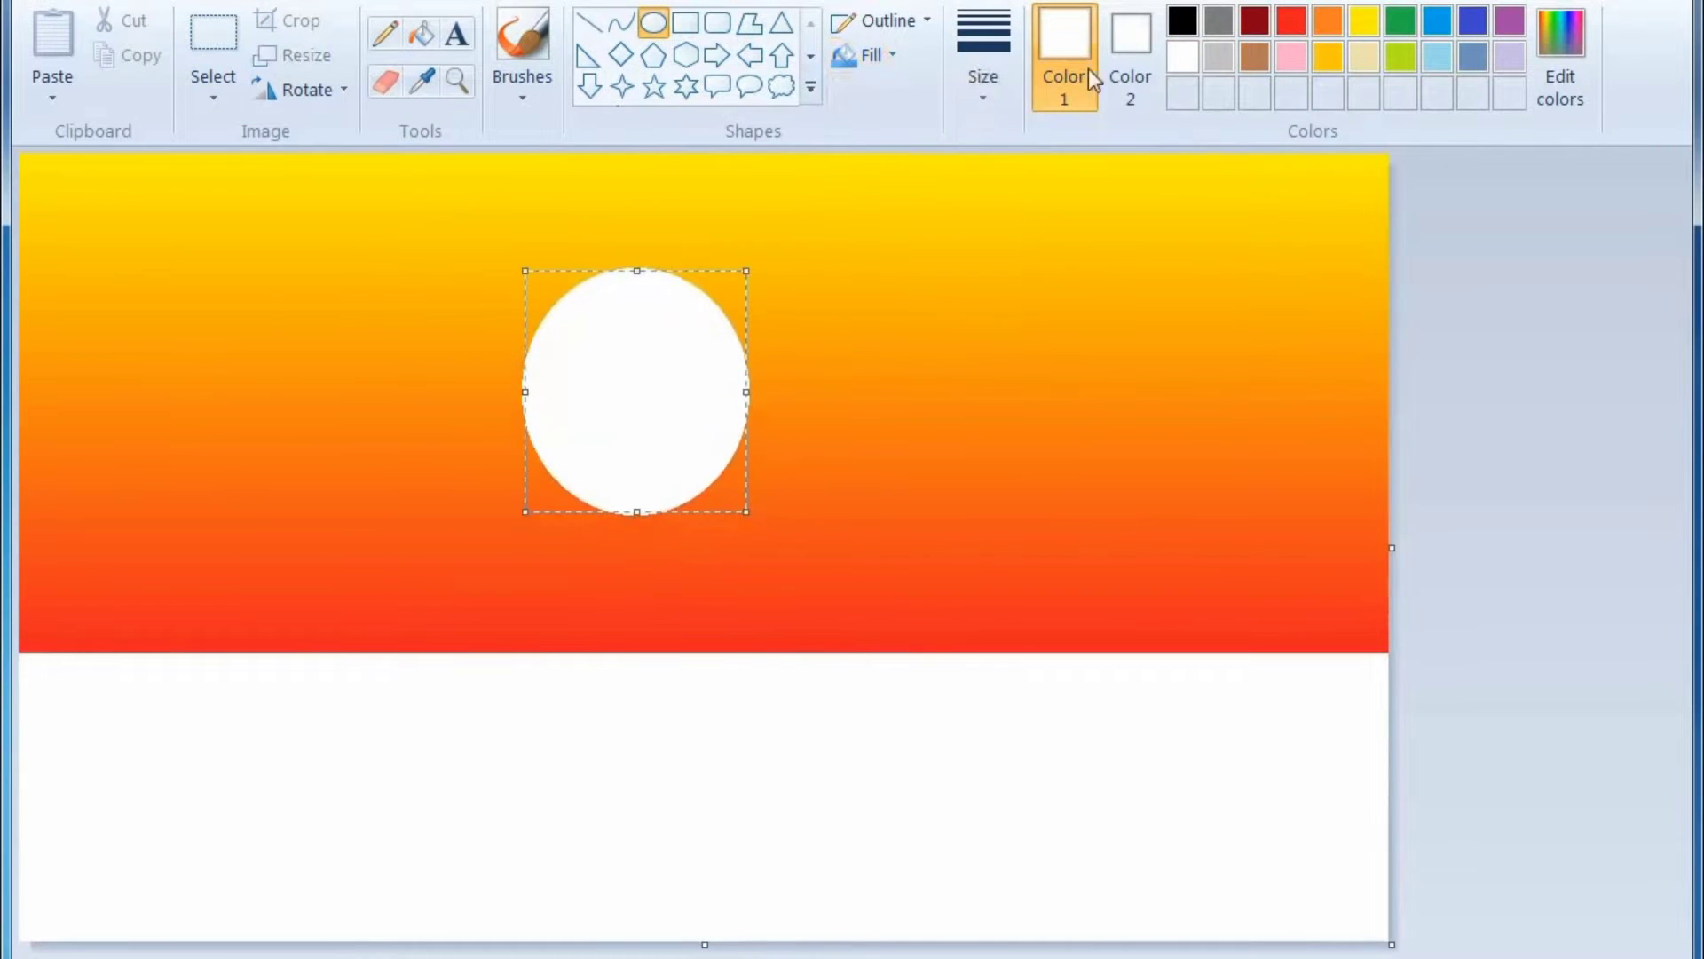
Step: Try a yellow fill on the oval sun, switch it back to white, and undo the oval
{"action": "left_click", "coordinate": [1130, 40]}
{"action": "left_click", "coordinate": [1293, 21]}
{"action": "left_click", "coordinate": [1362, 21]}
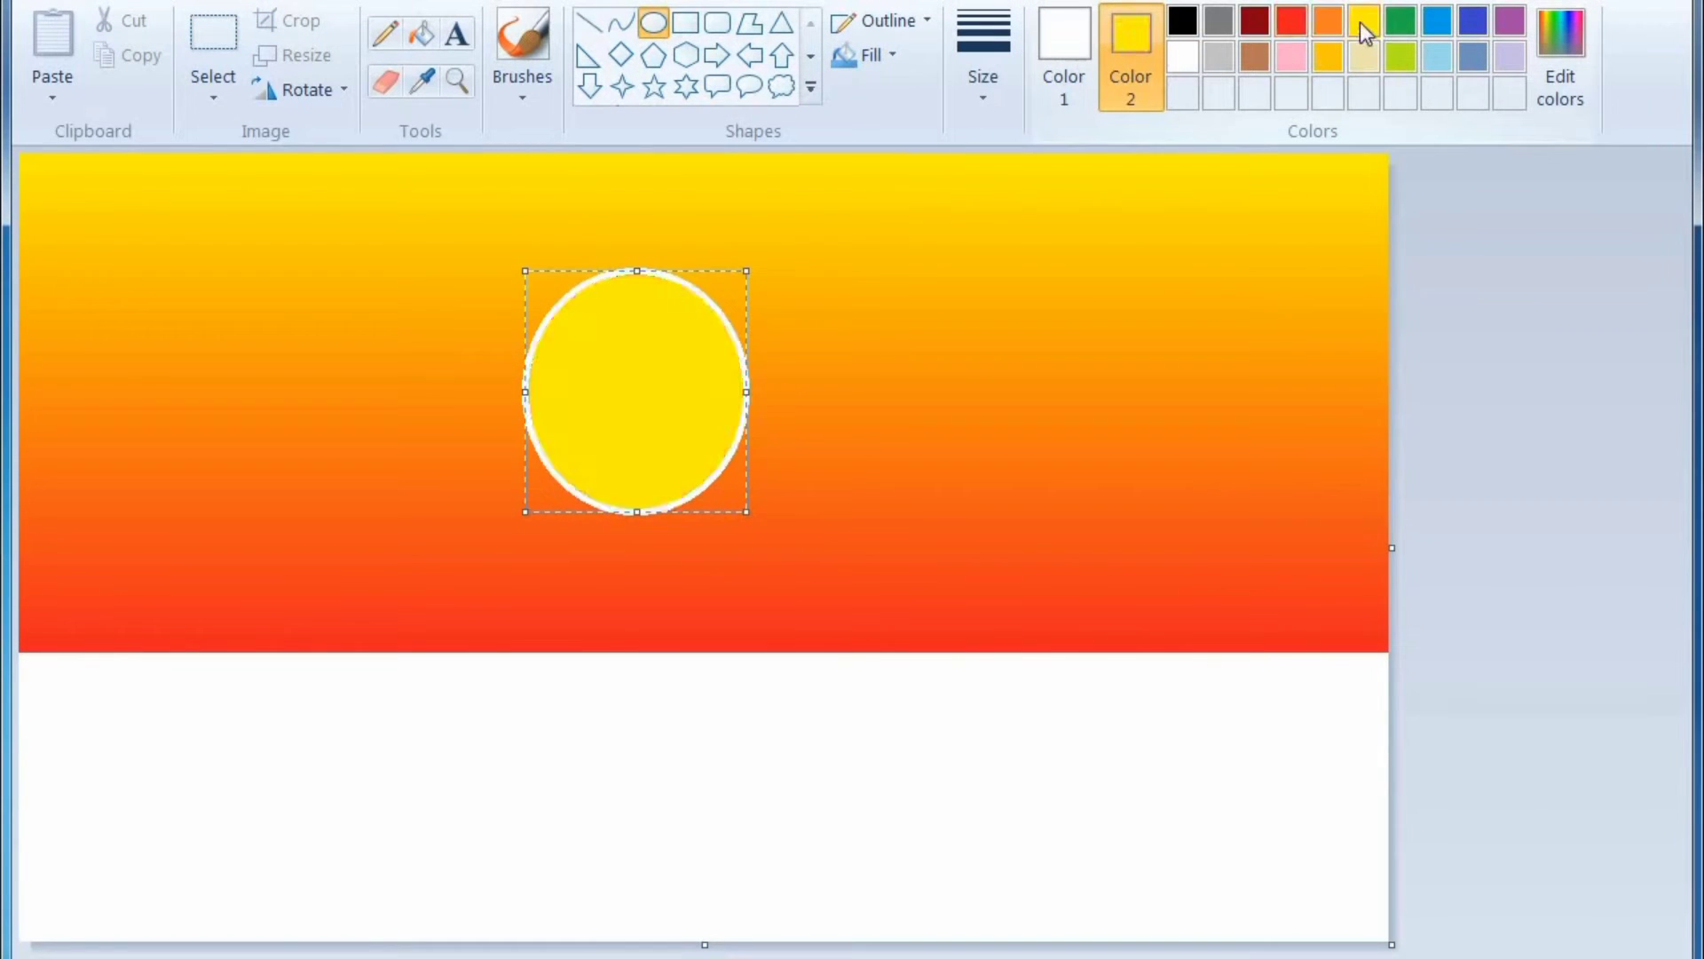
{"action": "left_click", "coordinate": [1195, 55]}
{"action": "left_click", "coordinate": [1331, 386]}
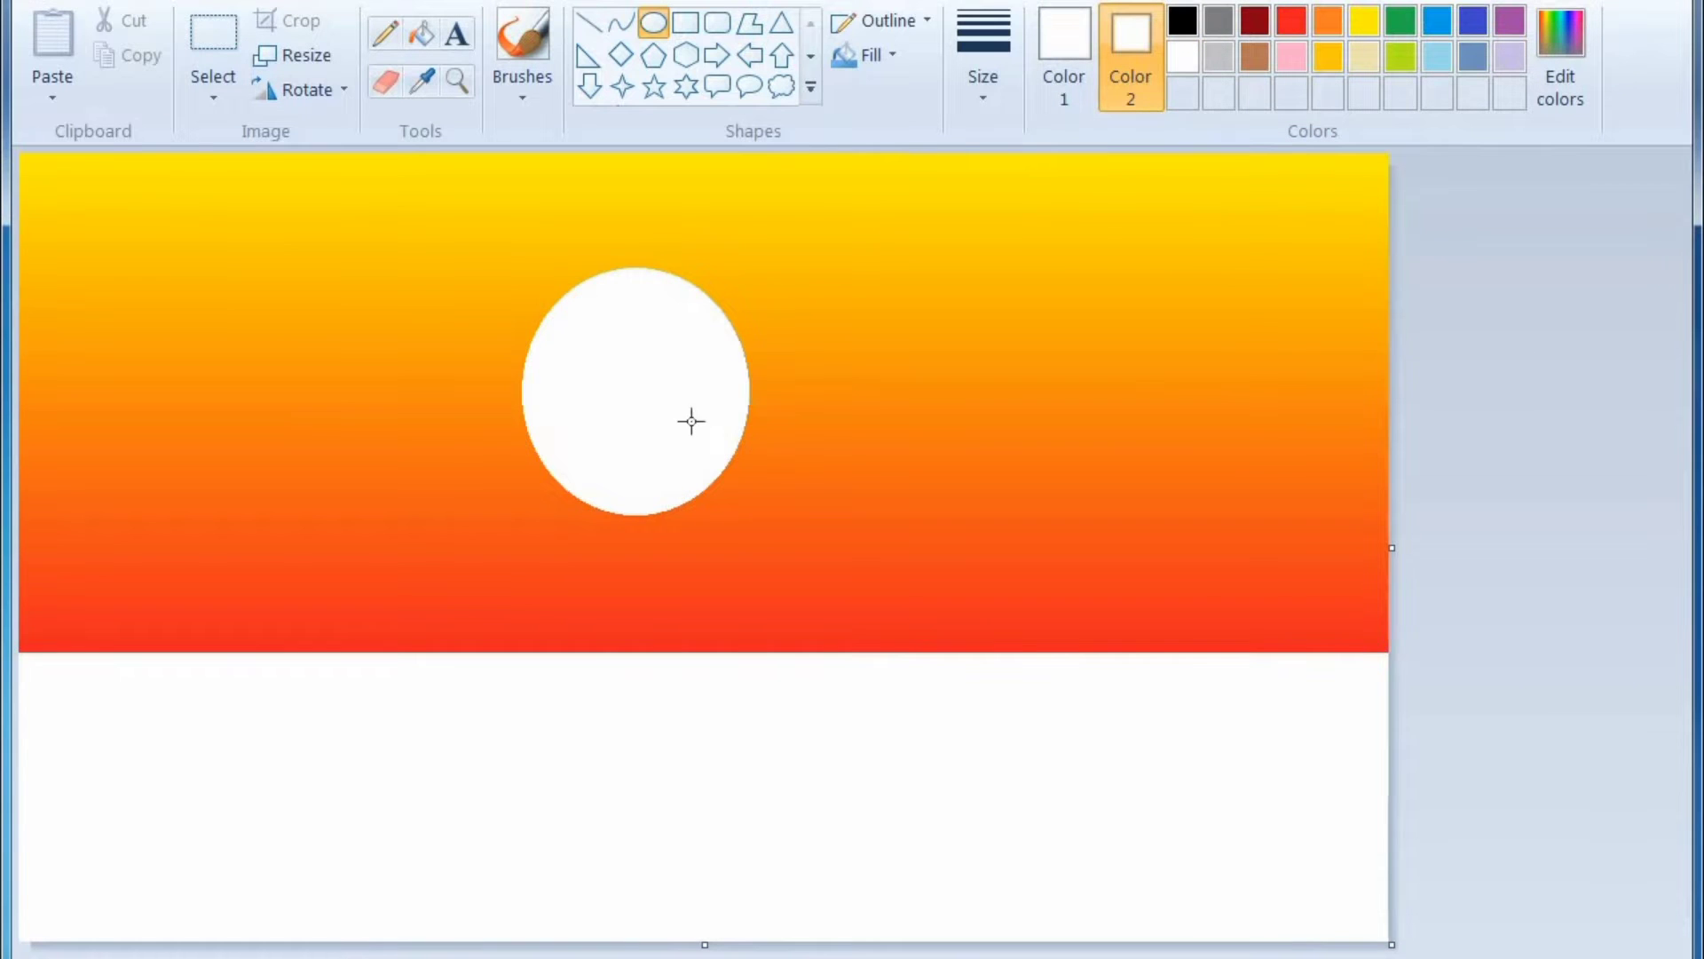
{"action": "key", "text": "ctrl+z"}
Step: Draw a solid white circle as the sun and place it centred just above the horizon
{"action": "left_click_drag", "start_coordinate": [687, 200], "coordinate": [914, 425]}
{"action": "left_click_drag", "start_coordinate": [871, 357], "coordinate": [760, 521]}
{"action": "left_click", "coordinate": [1473, 505]}
Step: Cover the white area below the sky with a rectangle filled in bright blue and outlined in indigo
{"action": "left_click", "coordinate": [686, 22]}
{"action": "left_click", "coordinate": [1437, 25]}
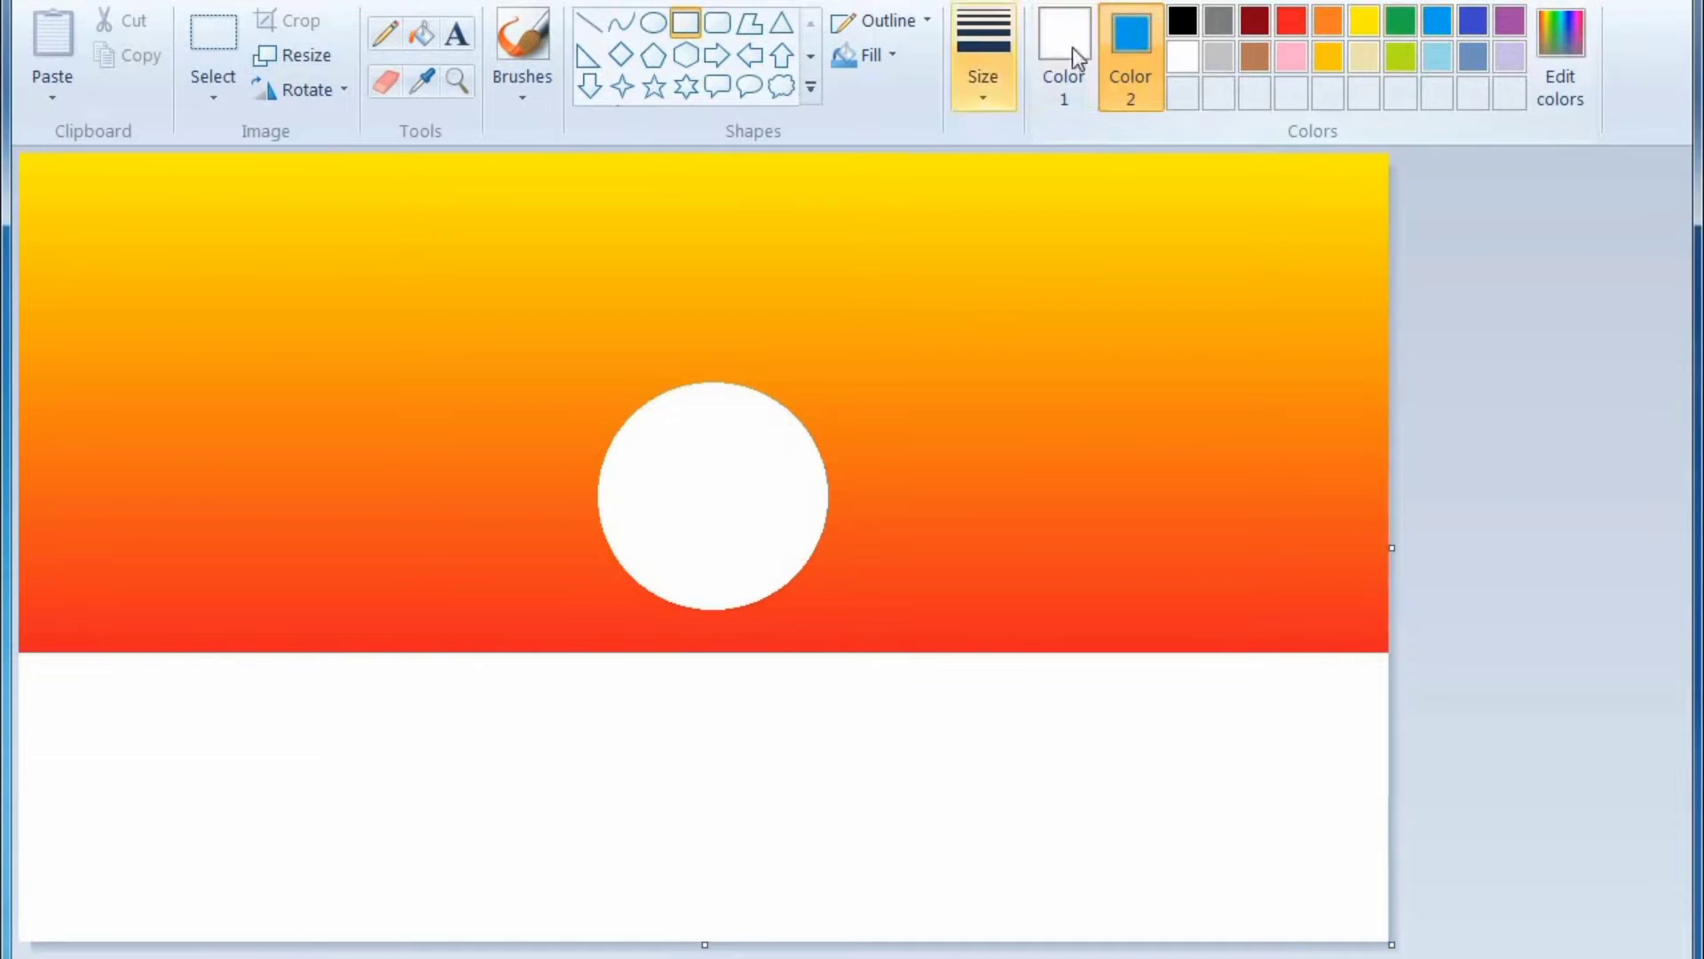
{"action": "left_click", "coordinate": [1064, 44]}
{"action": "left_click", "coordinate": [1473, 22]}
{"action": "left_click_drag", "start_coordinate": [23, 659], "coordinate": [1641, 956]}
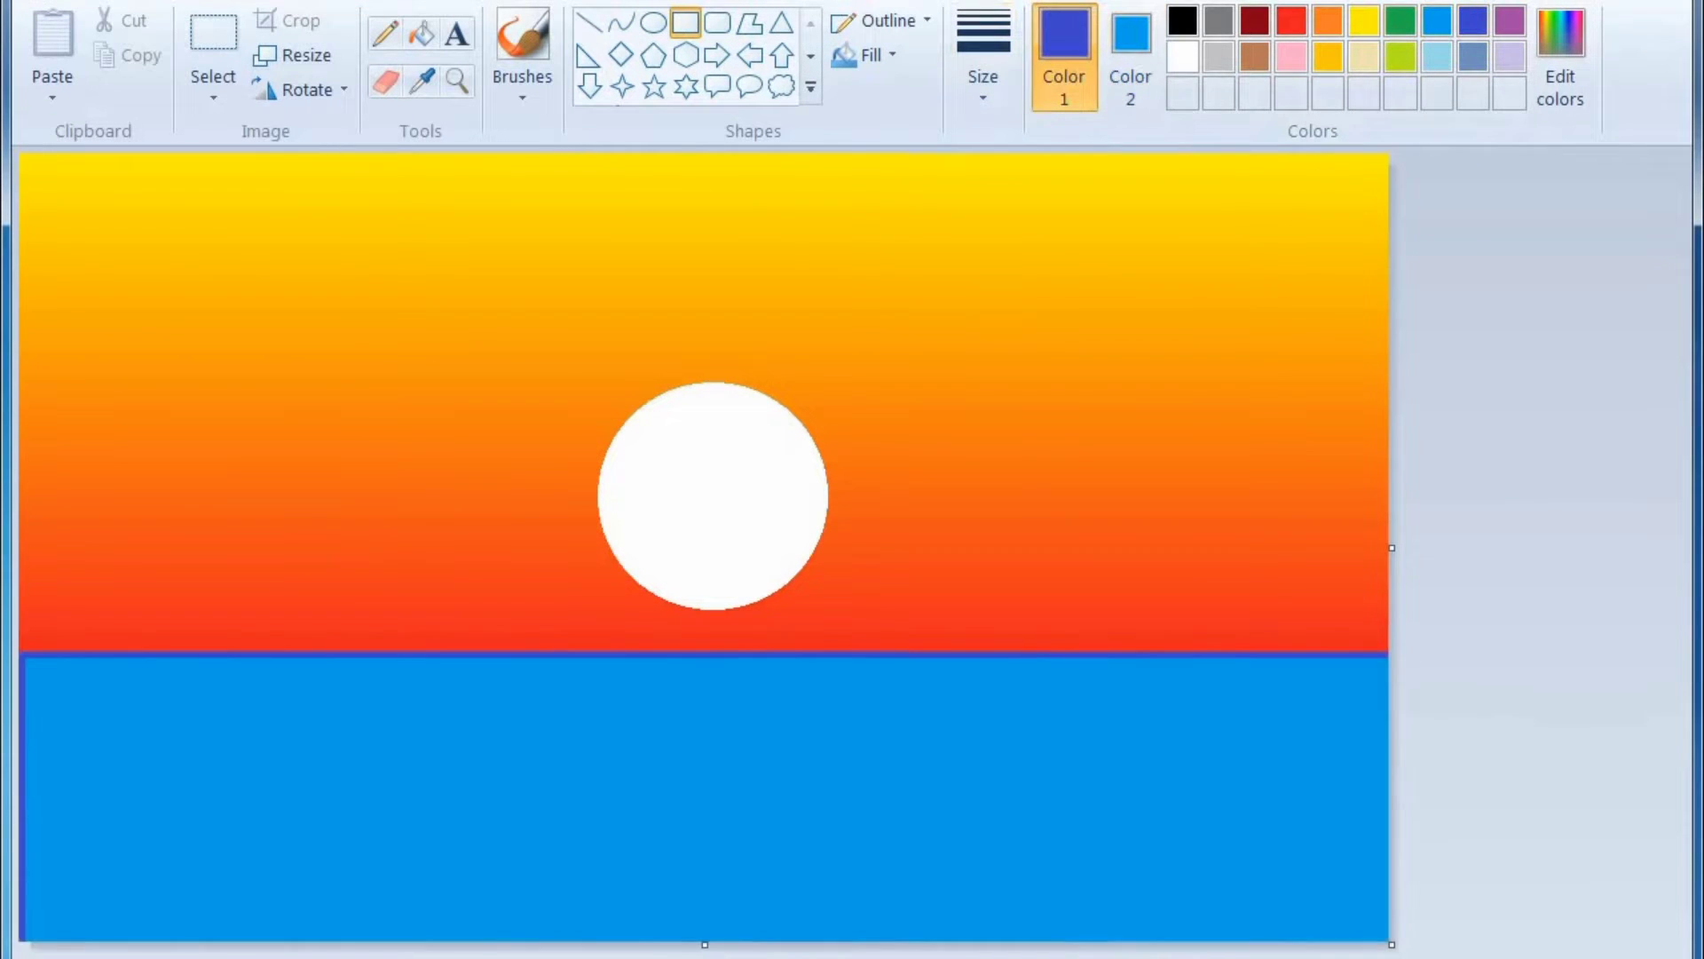
Step: Give the blue sea rectangle a Crayon fill and no outline, and shift it slightly to sit flush with the canvas edge
{"action": "left_click", "coordinate": [865, 55]}
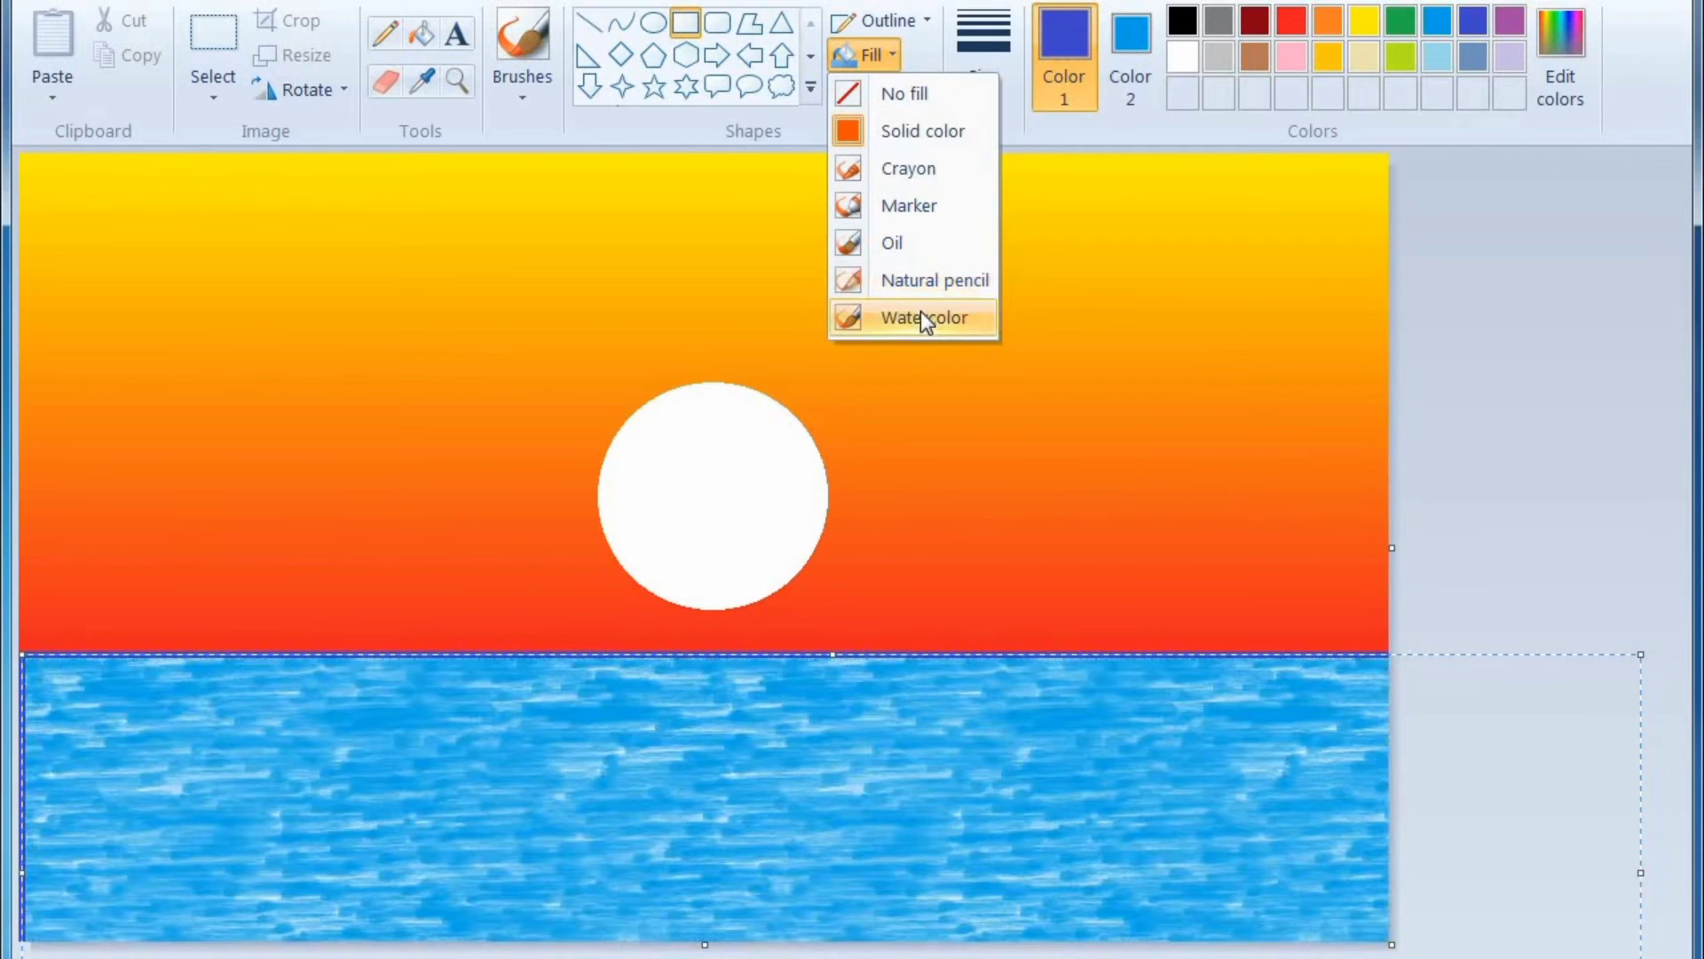
{"action": "left_click", "coordinate": [919, 279]}
{"action": "left_click_drag", "start_coordinate": [830, 702], "coordinate": [791, 696]}
{"action": "left_click", "coordinate": [879, 20]}
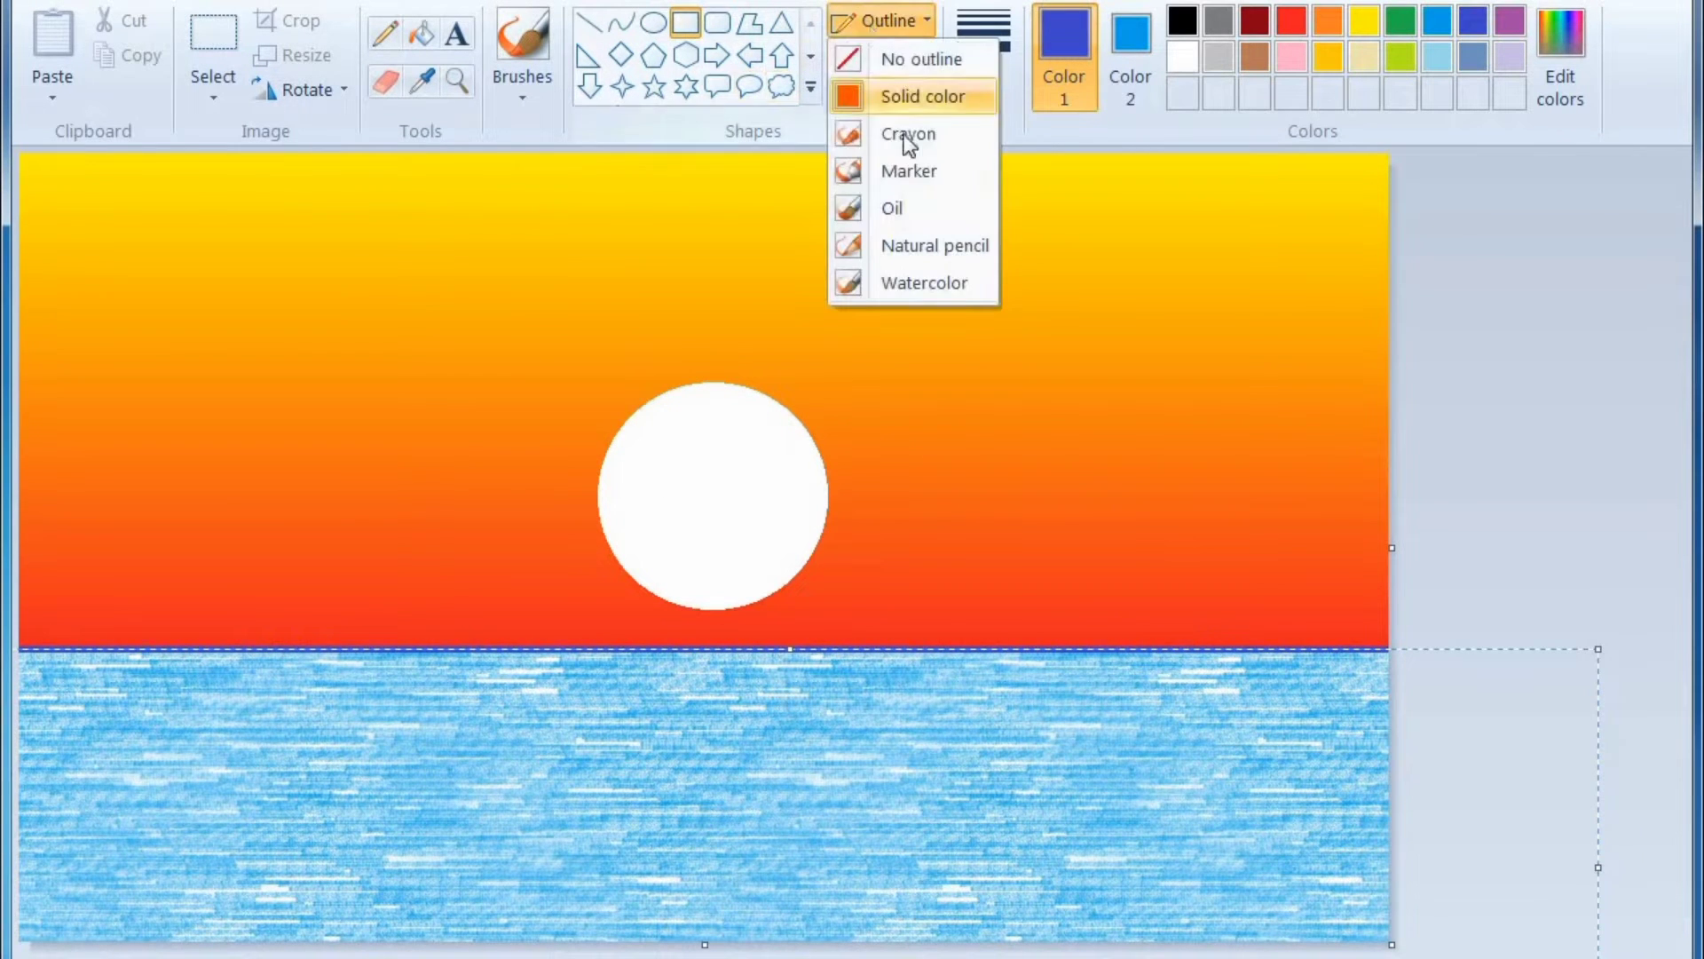
{"action": "left_click", "coordinate": [907, 65]}
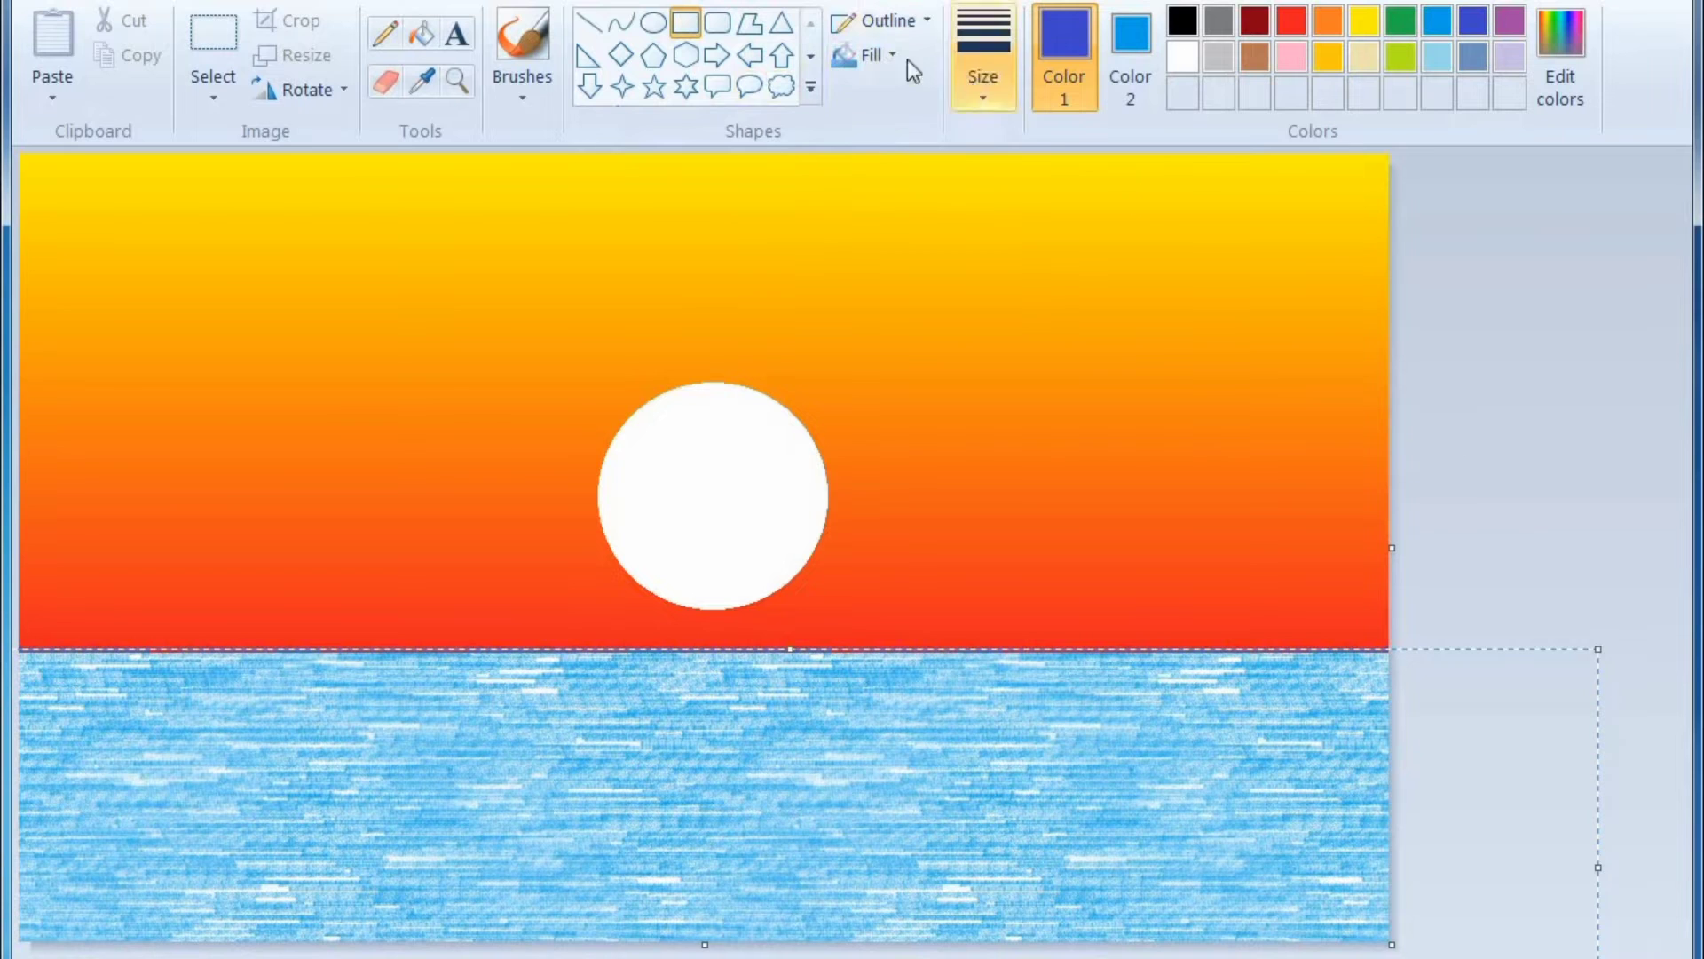
{"action": "left_click", "coordinate": [879, 55]}
{"action": "left_click", "coordinate": [904, 169]}
{"action": "left_click", "coordinate": [1481, 356]}
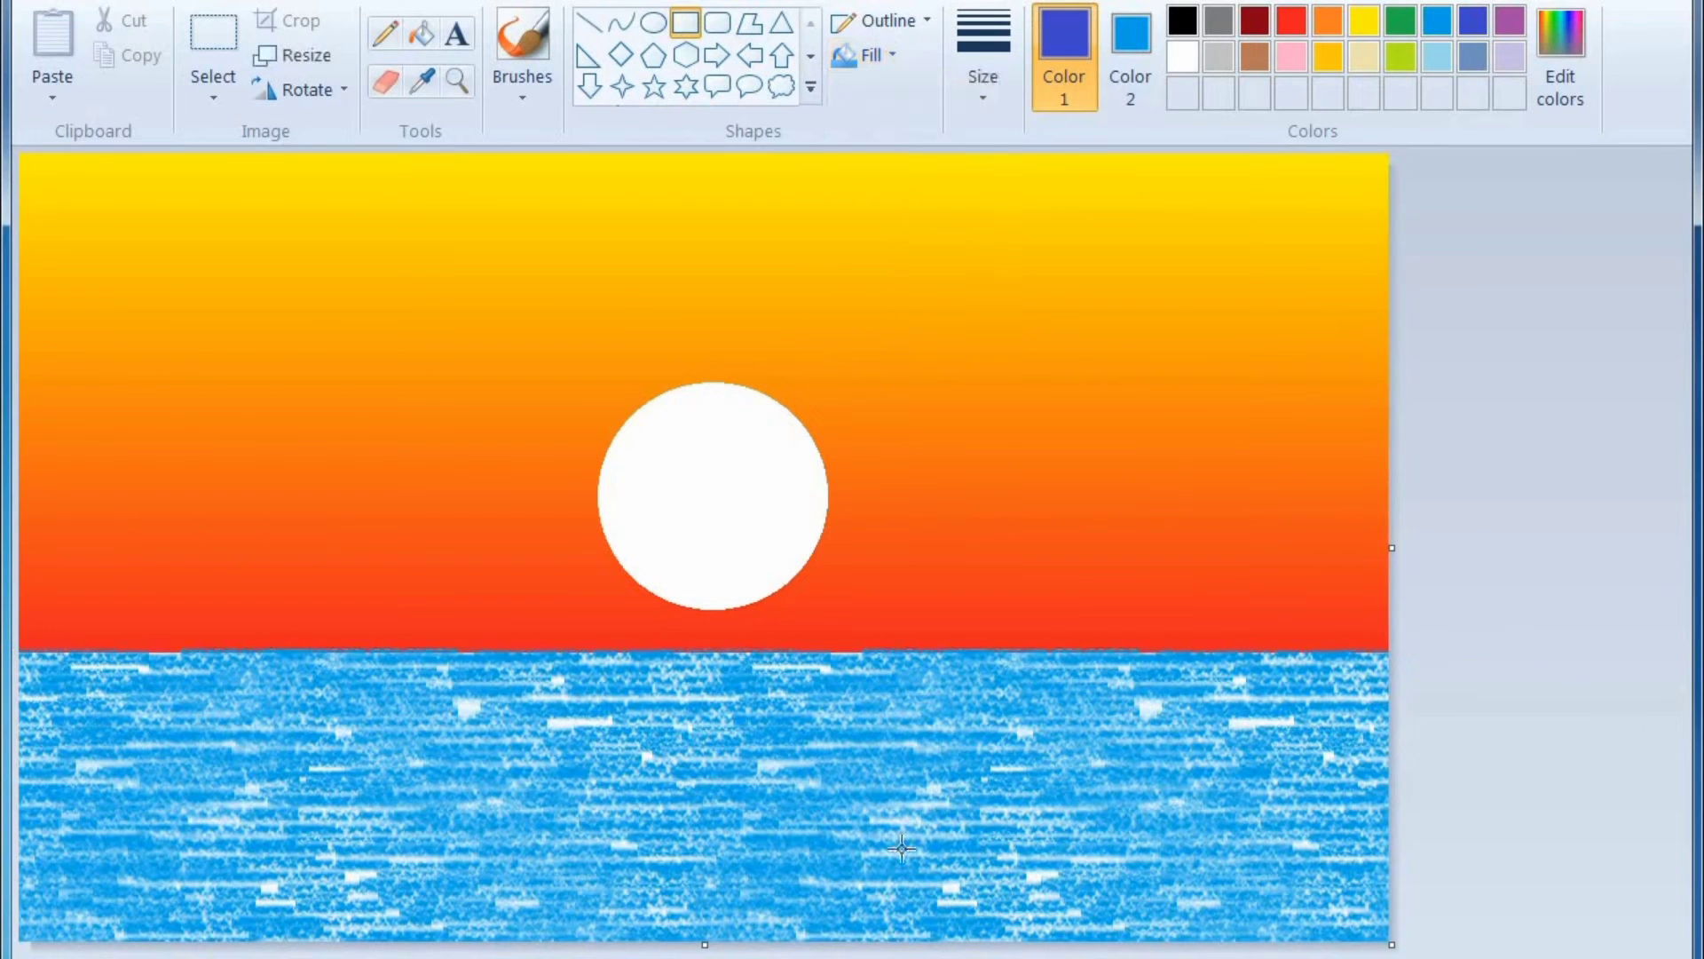
{"action": "left_click_drag", "start_coordinate": [899, 851], "coordinate": [624, 895]}
{"action": "key", "text": "ctrl+z"}
Step: Paint a solid hill over the sea's lower left corner with the plain brush in dark green (RGB 0, 64, 0)
{"action": "left_click", "coordinate": [523, 40]}
{"action": "left_click", "coordinate": [1561, 54]}
{"action": "left_click", "coordinate": [586, 448]}
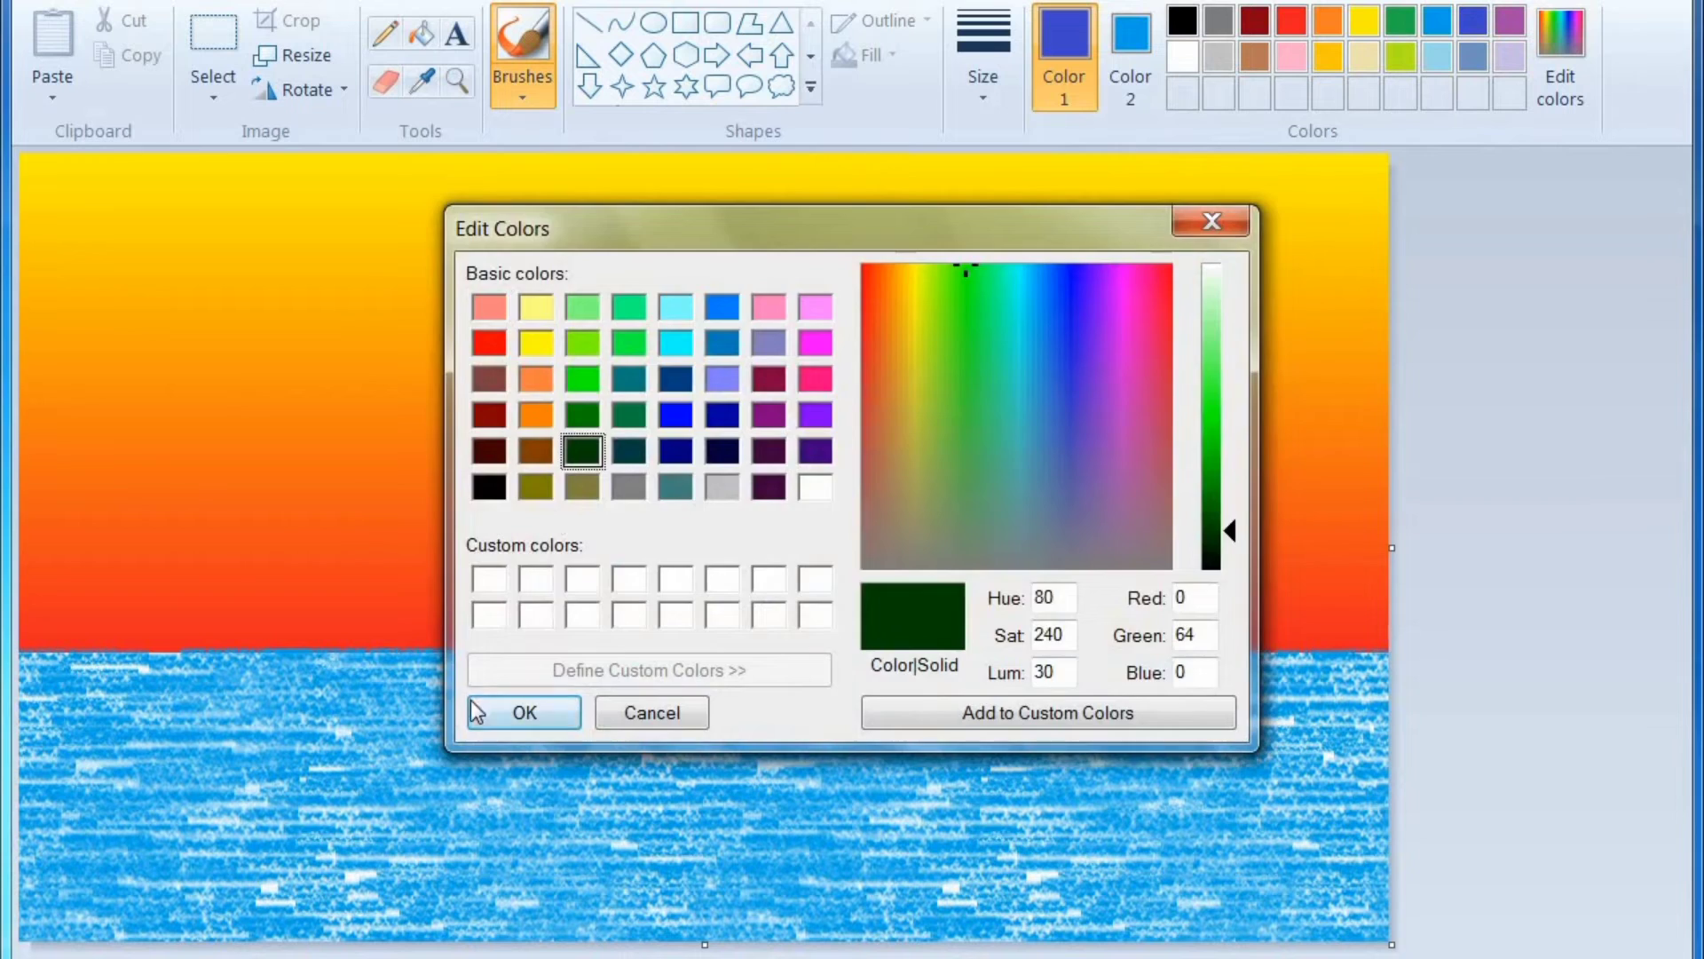
{"action": "left_click", "coordinate": [482, 710]}
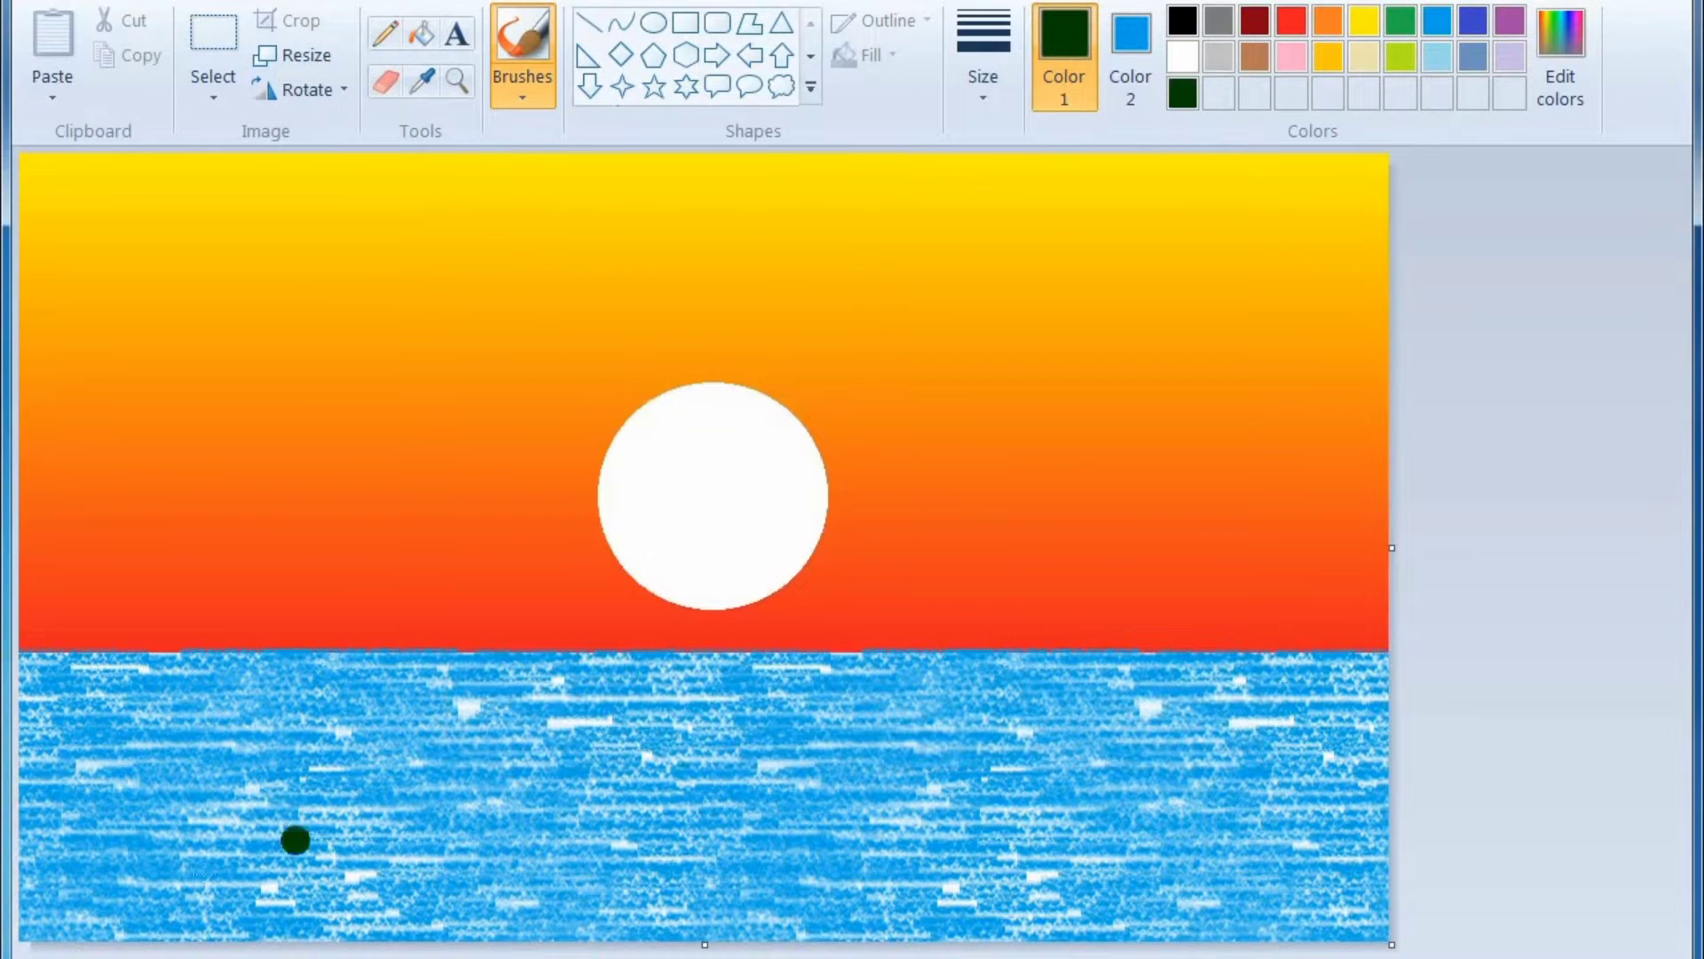
{"action": "mouse_move", "coordinate": [40, 923]}
{"action": "left_mouse_down"}
{"action": "mouse_move", "coordinate": [100, 904]}
{"action": "mouse_move", "coordinate": [590, 938]}
{"action": "left_mouse_up"}
{"action": "mouse_move", "coordinate": [35, 914]}
{"action": "left_mouse_down"}
{"action": "mouse_move", "coordinate": [34, 809]}
{"action": "mouse_move", "coordinate": [88, 914]}
{"action": "mouse_move", "coordinate": [139, 878]}
{"action": "mouse_move", "coordinate": [69, 856]}
{"action": "mouse_move", "coordinate": [212, 866]}
{"action": "mouse_move", "coordinate": [180, 893]}
{"action": "mouse_move", "coordinate": [59, 827]}
{"action": "mouse_move", "coordinate": [113, 860]}
{"action": "mouse_move", "coordinate": [225, 826]}
{"action": "mouse_move", "coordinate": [204, 888]}
{"action": "mouse_move", "coordinate": [255, 929]}
{"action": "mouse_move", "coordinate": [314, 902]}
{"action": "mouse_move", "coordinate": [299, 883]}
{"action": "mouse_move", "coordinate": [342, 914]}
{"action": "mouse_move", "coordinate": [573, 939]}
{"action": "left_mouse_up"}
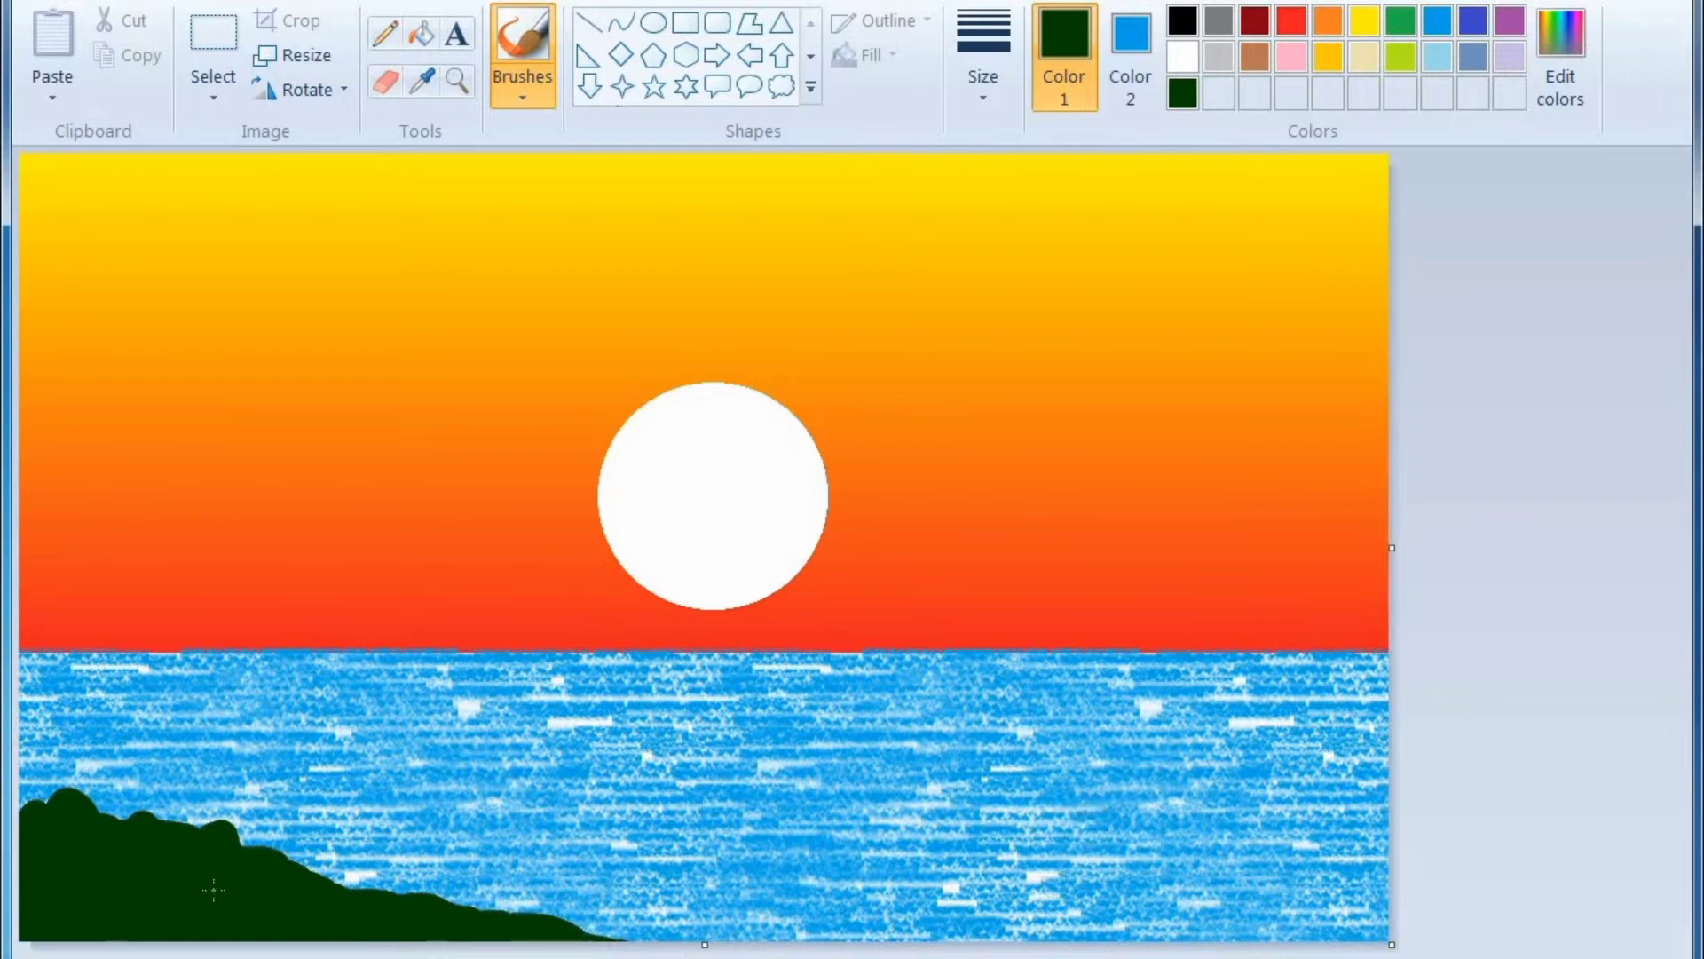
Step: Paint a matching dark green hill over the sea's lower right corner, and undo the stroke connecting the two hills
{"action": "mouse_move", "coordinate": [880, 936]}
{"action": "left_mouse_down"}
{"action": "mouse_move", "coordinate": [1027, 926]}
{"action": "mouse_move", "coordinate": [1153, 876]}
{"action": "mouse_move", "coordinate": [1405, 824]}
{"action": "mouse_move", "coordinate": [1173, 950]}
{"action": "mouse_move", "coordinate": [1234, 895]}
{"action": "mouse_move", "coordinate": [1144, 913]}
{"action": "mouse_move", "coordinate": [1410, 931]}
{"action": "mouse_move", "coordinate": [1405, 910]}
{"action": "mouse_move", "coordinate": [1313, 908]}
{"action": "mouse_move", "coordinate": [1346, 917]}
{"action": "left_mouse_up"}
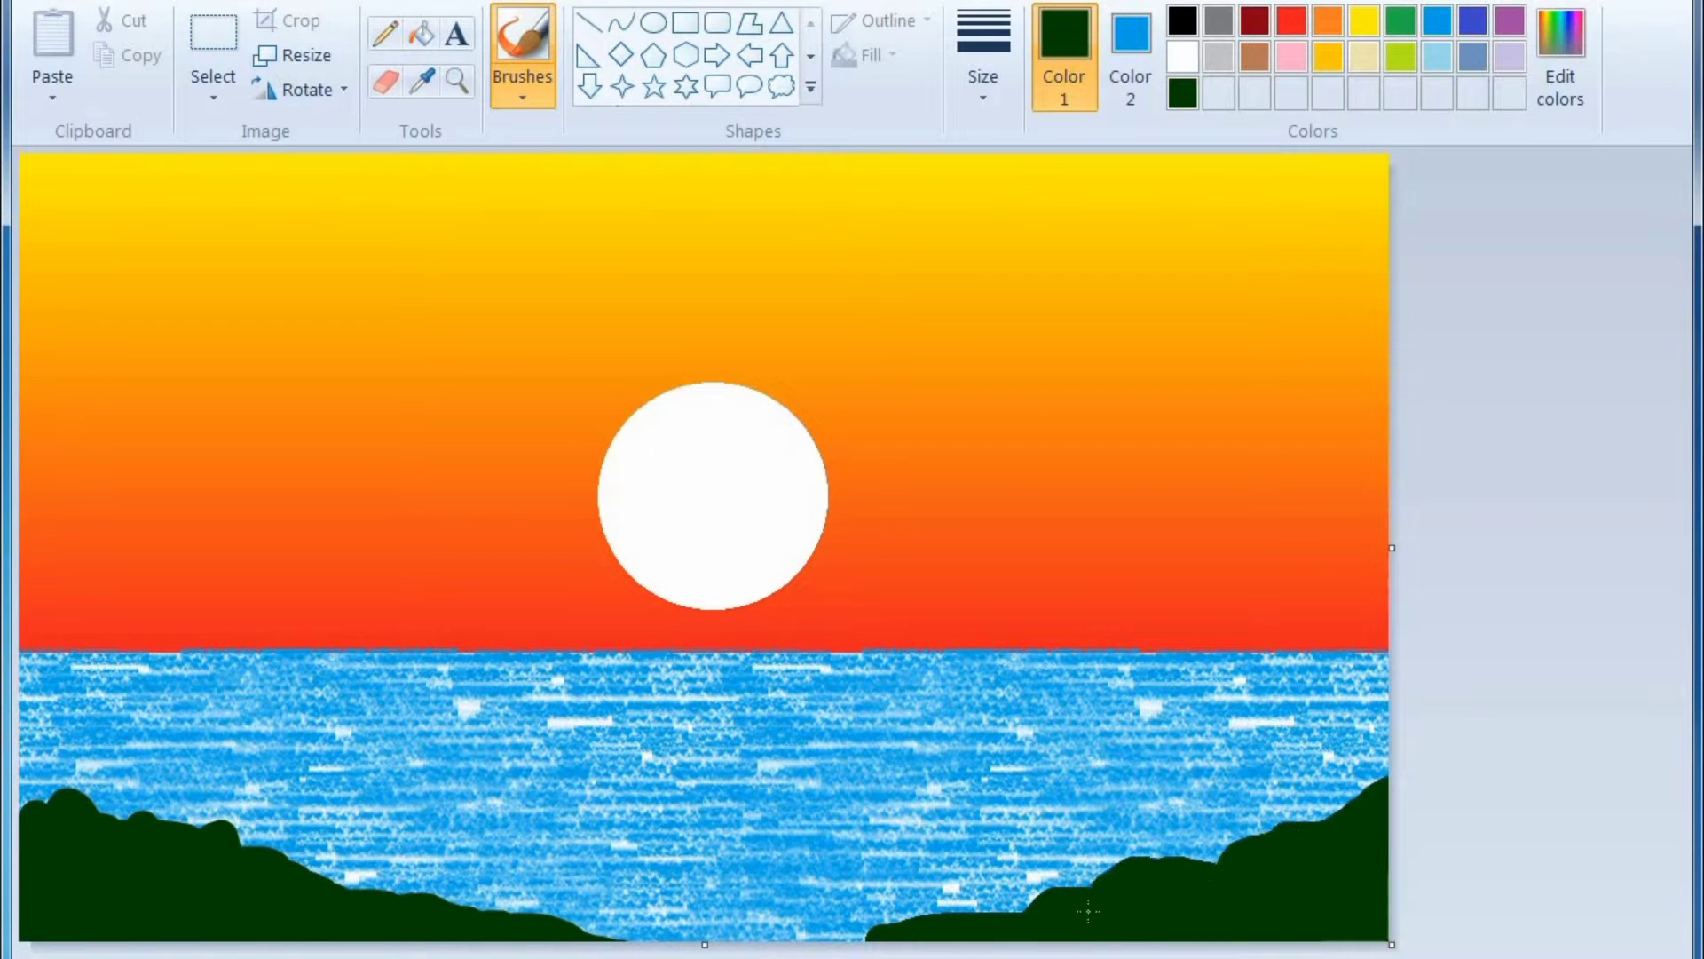
{"action": "mouse_move", "coordinate": [874, 939]}
{"action": "left_mouse_down"}
{"action": "mouse_move", "coordinate": [954, 935]}
{"action": "mouse_move", "coordinate": [611, 940]}
{"action": "left_mouse_up"}
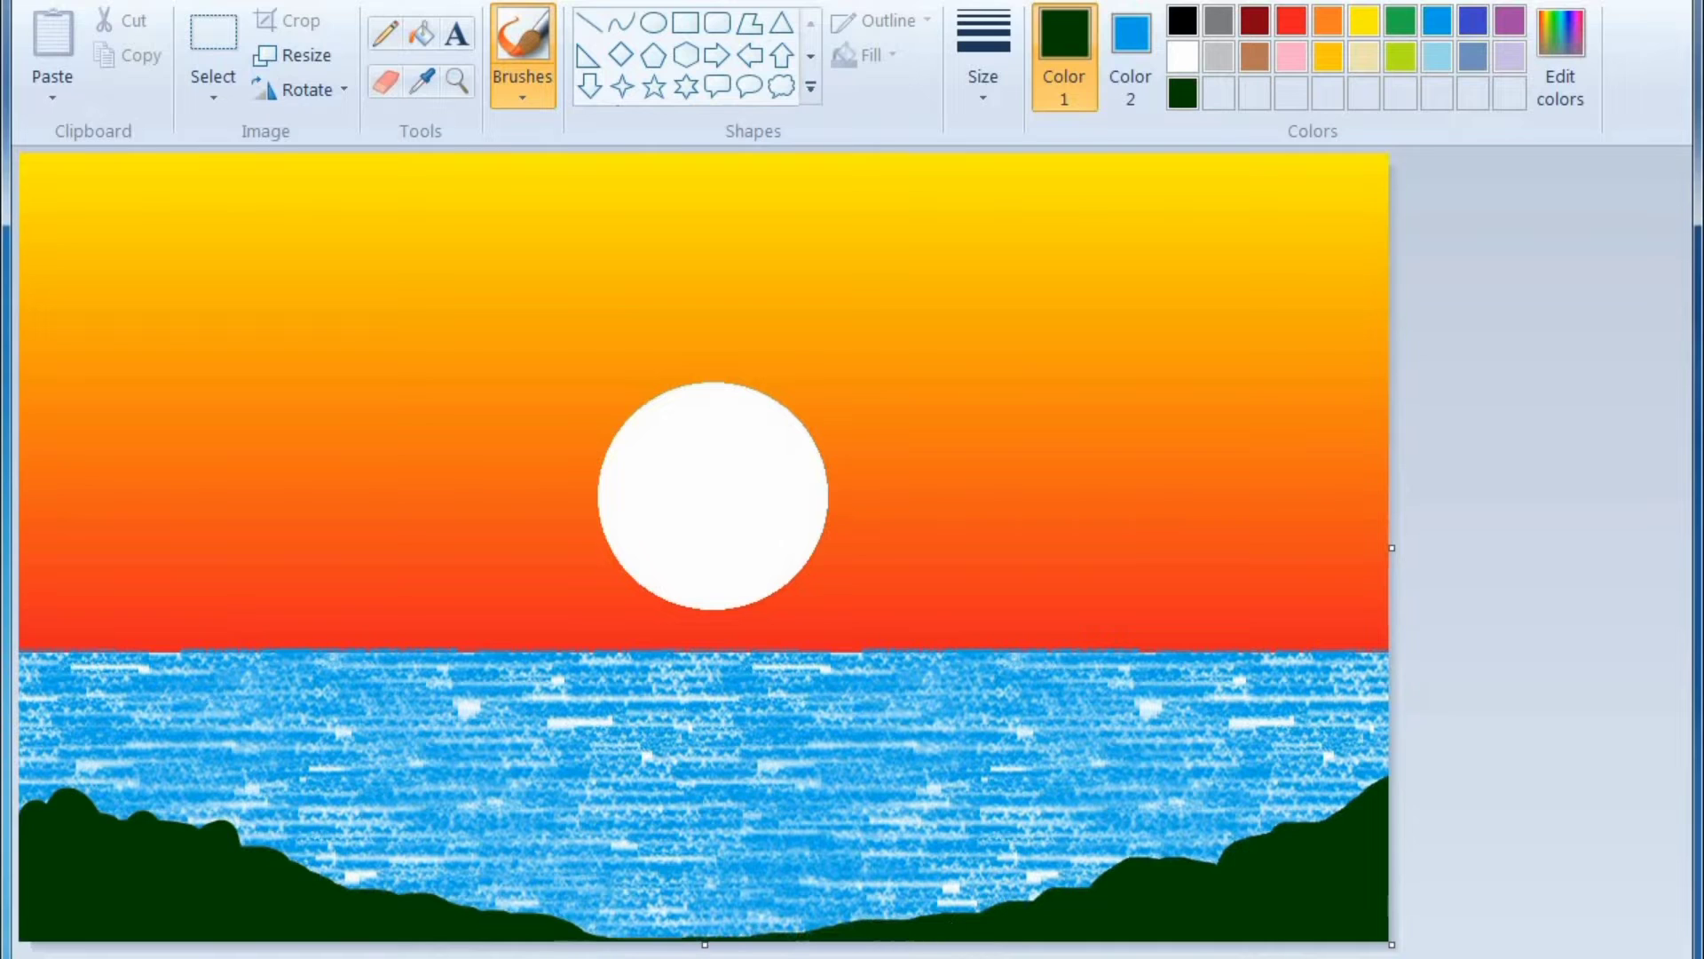
{"action": "key", "text": "ctrl+z"}
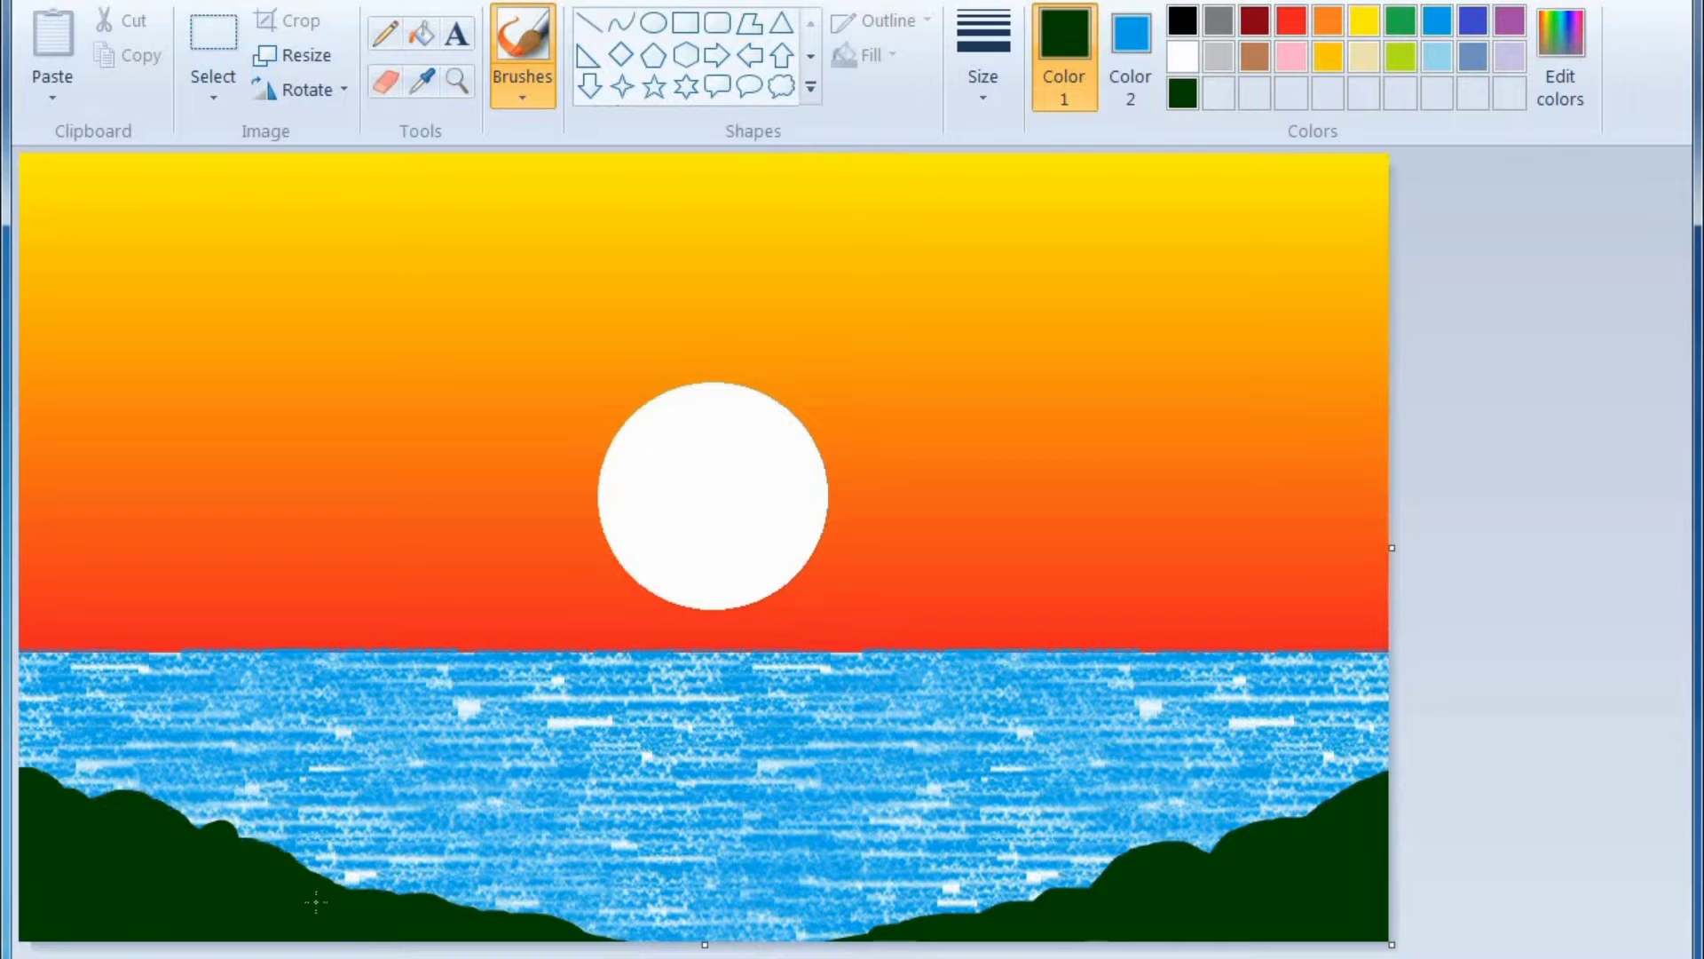
Step: Add lime highlights along the upper edges of both hills with a wide Natural pencil brush
{"action": "left_click", "coordinate": [522, 89]}
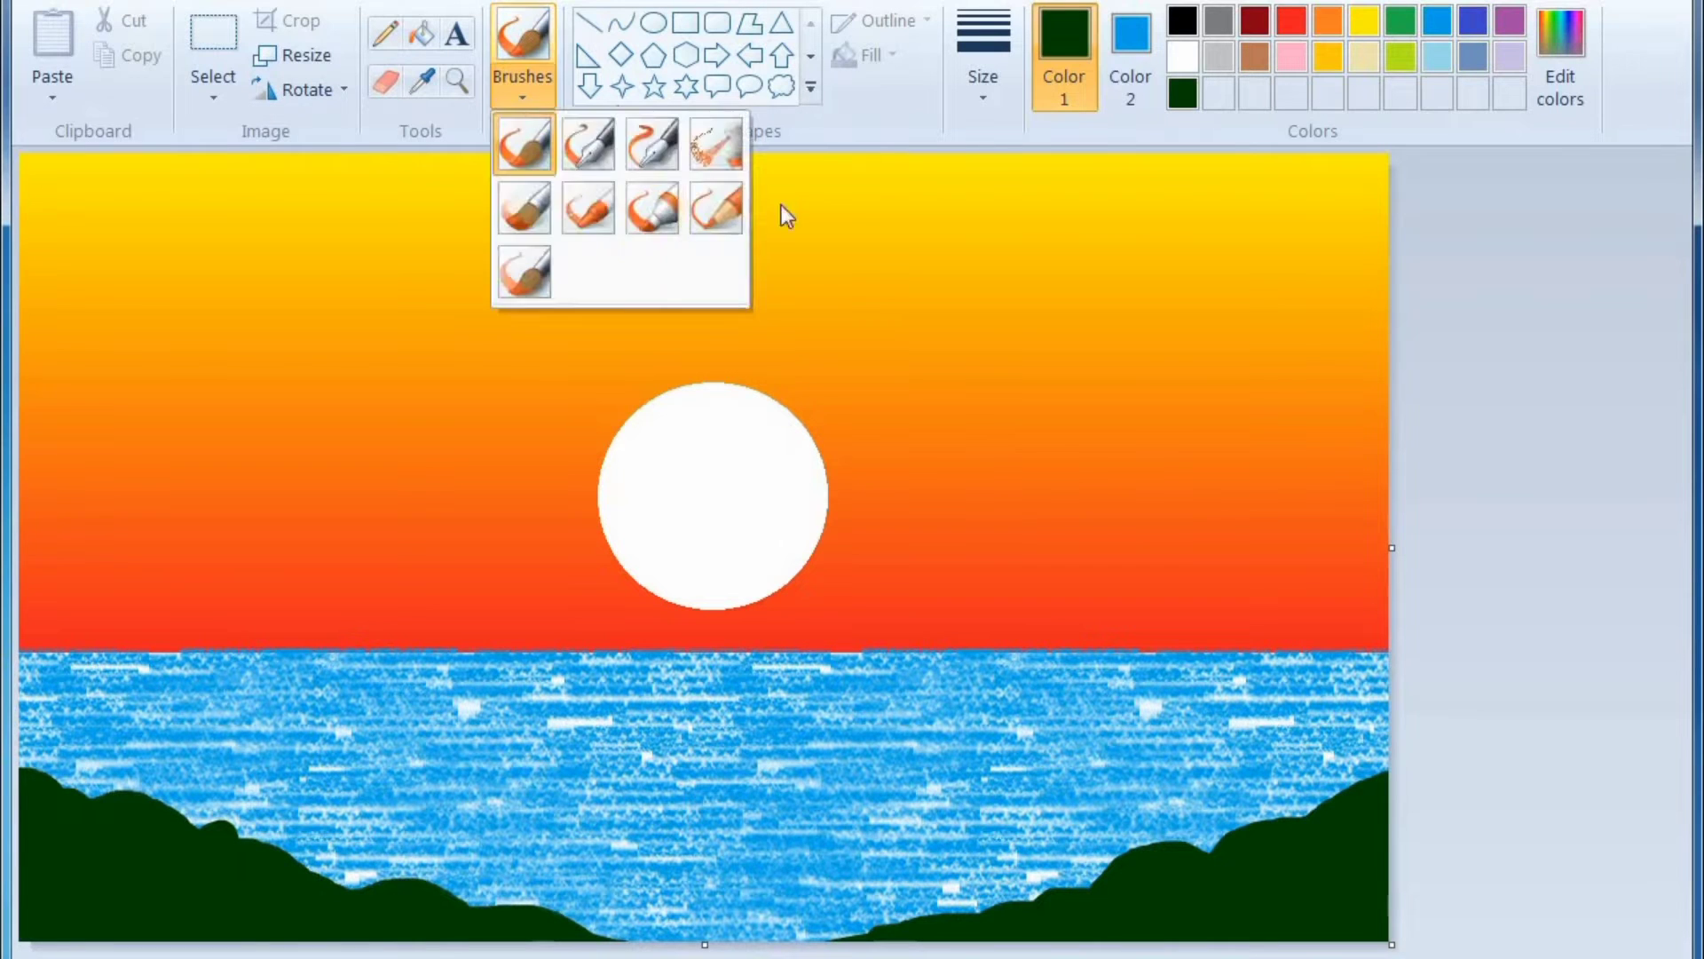
{"action": "left_click", "coordinate": [719, 213]}
{"action": "left_click", "coordinate": [982, 76]}
{"action": "left_click", "coordinate": [1010, 275]}
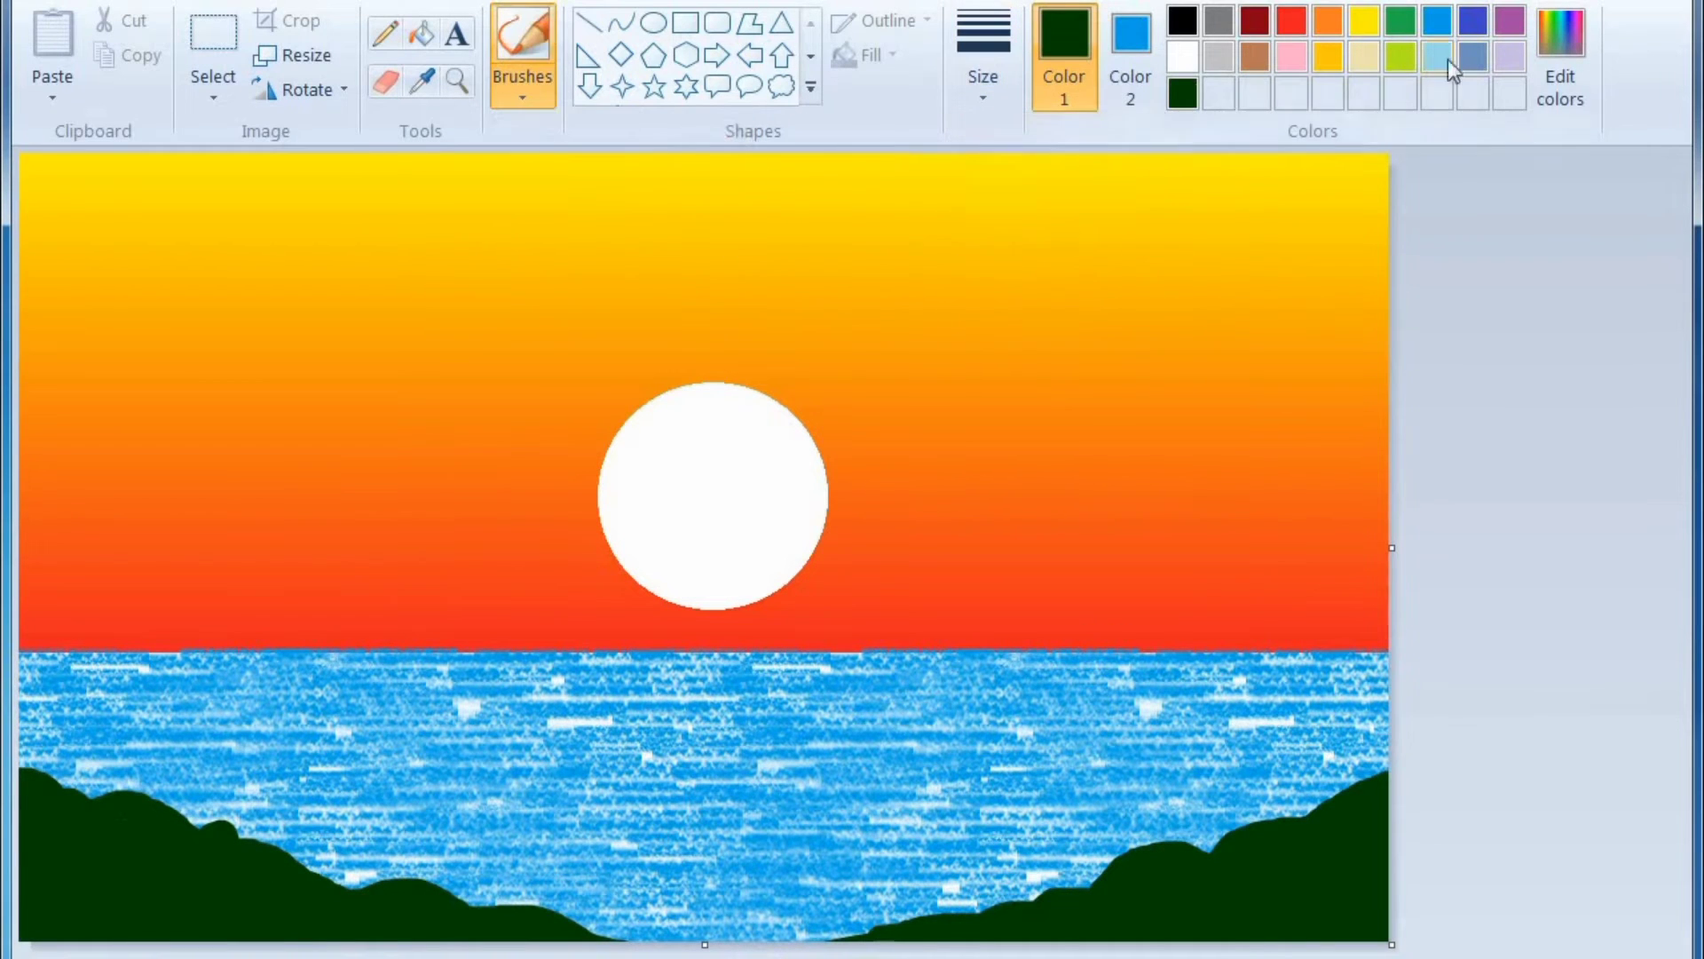
{"action": "left_click", "coordinate": [1401, 56]}
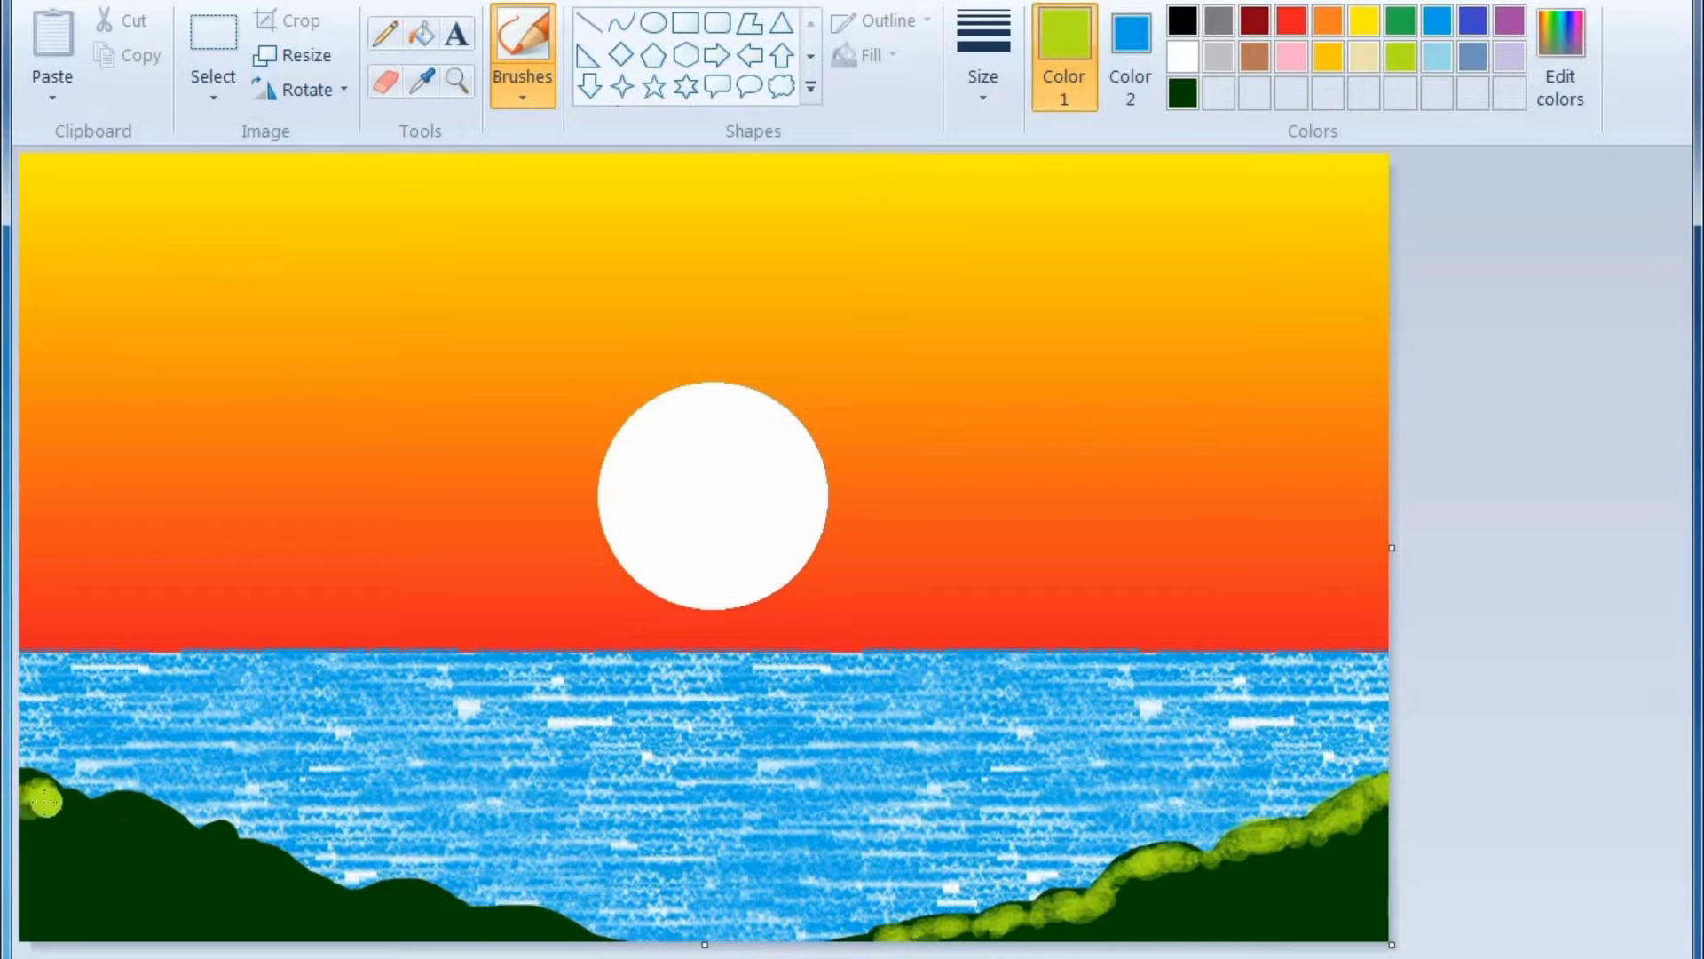
{"action": "mouse_move", "coordinate": [35, 795]}
{"action": "left_mouse_down"}
{"action": "mouse_move", "coordinate": [170, 847]}
{"action": "mouse_move", "coordinate": [215, 840]}
{"action": "mouse_move", "coordinate": [274, 887]}
{"action": "mouse_move", "coordinate": [404, 925]}
{"action": "mouse_move", "coordinate": [447, 914]}
{"action": "mouse_move", "coordinate": [537, 932]}
{"action": "left_mouse_up"}
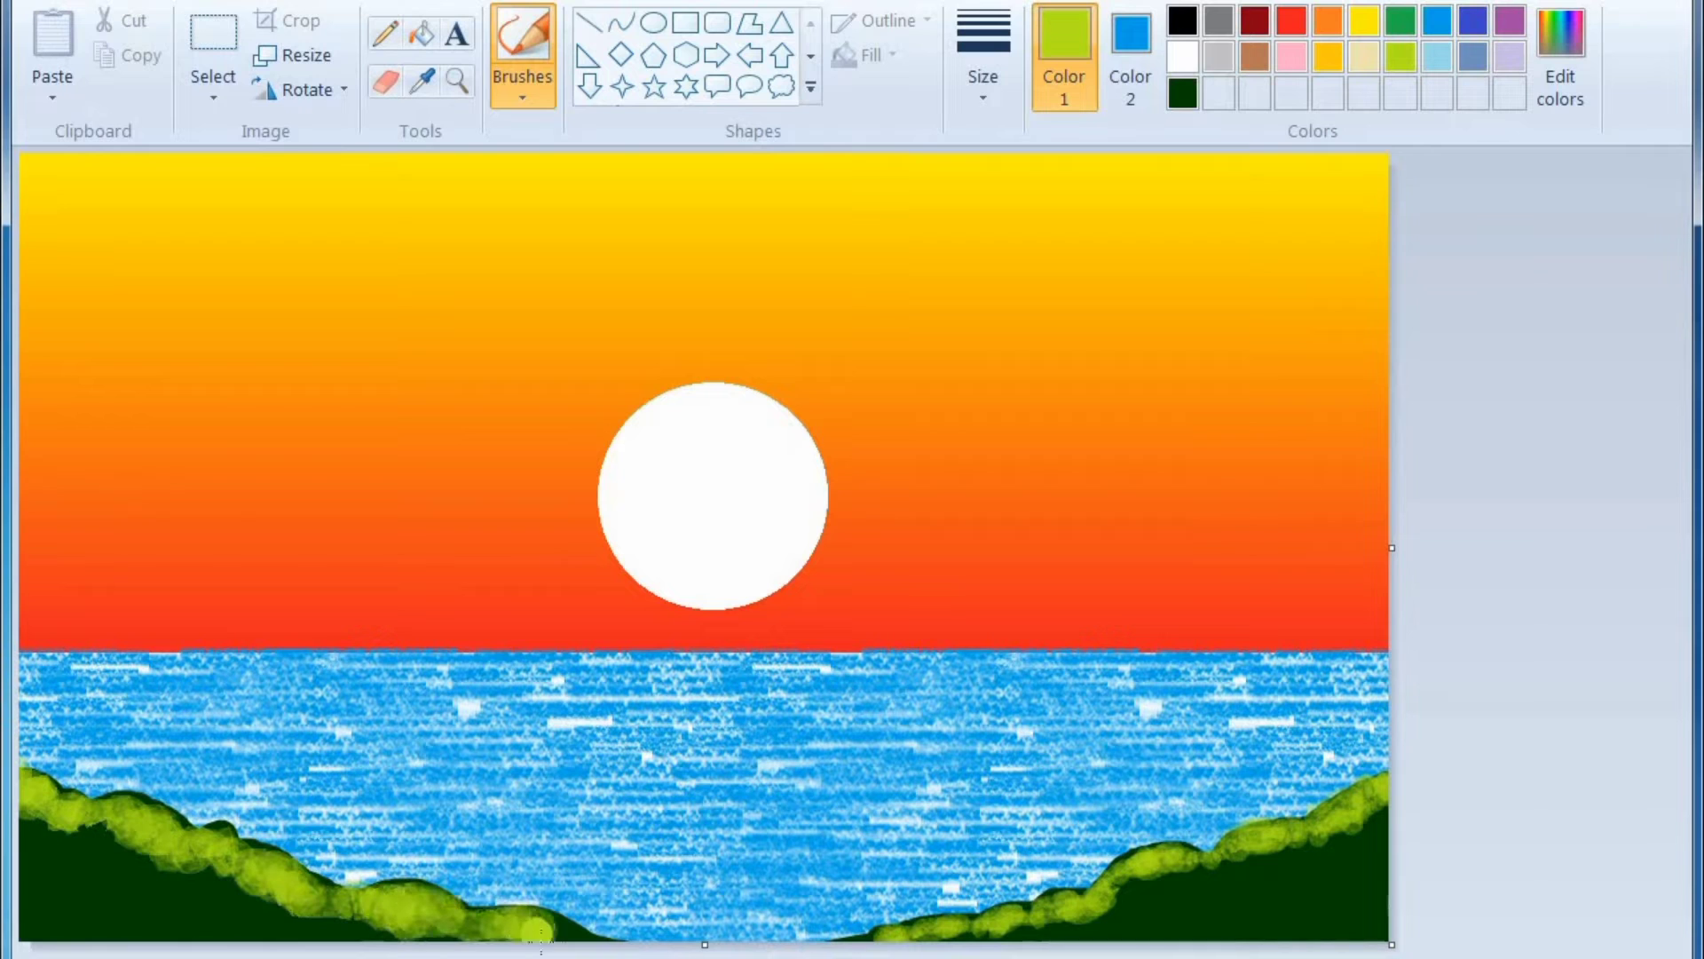
Step: Shade the middle band of both hills in standard green below the lime highlights
{"action": "mouse_move", "coordinate": [1267, 877]}
{"action": "left_mouse_down"}
{"action": "mouse_move", "coordinate": [1294, 850]}
{"action": "mouse_move", "coordinate": [1266, 883]}
{"action": "mouse_move", "coordinate": [1312, 865]}
{"action": "mouse_move", "coordinate": [1349, 811]}
{"action": "mouse_move", "coordinate": [1367, 825]}
{"action": "mouse_move", "coordinate": [1145, 918]}
{"action": "mouse_move", "coordinate": [950, 936]}
{"action": "left_mouse_up"}
{"action": "left_click", "coordinate": [1400, 22]}
{"action": "mouse_move", "coordinate": [49, 852]}
{"action": "left_mouse_down"}
{"action": "mouse_move", "coordinate": [83, 837]}
{"action": "mouse_move", "coordinate": [118, 843]}
{"action": "mouse_move", "coordinate": [108, 832]}
{"action": "mouse_move", "coordinate": [127, 885]}
{"action": "mouse_move", "coordinate": [218, 934]}
{"action": "mouse_move", "coordinate": [203, 891]}
{"action": "mouse_move", "coordinate": [302, 930]}
{"action": "mouse_move", "coordinate": [458, 944]}
{"action": "mouse_move", "coordinate": [291, 914]}
{"action": "left_mouse_up"}
Step: Fill the remaining dark lower parts of both hills with a deeper green picked from the basic colors
{"action": "left_click", "coordinate": [1560, 55]}
{"action": "left_click", "coordinate": [584, 413]}
{"action": "left_click", "coordinate": [514, 713]}
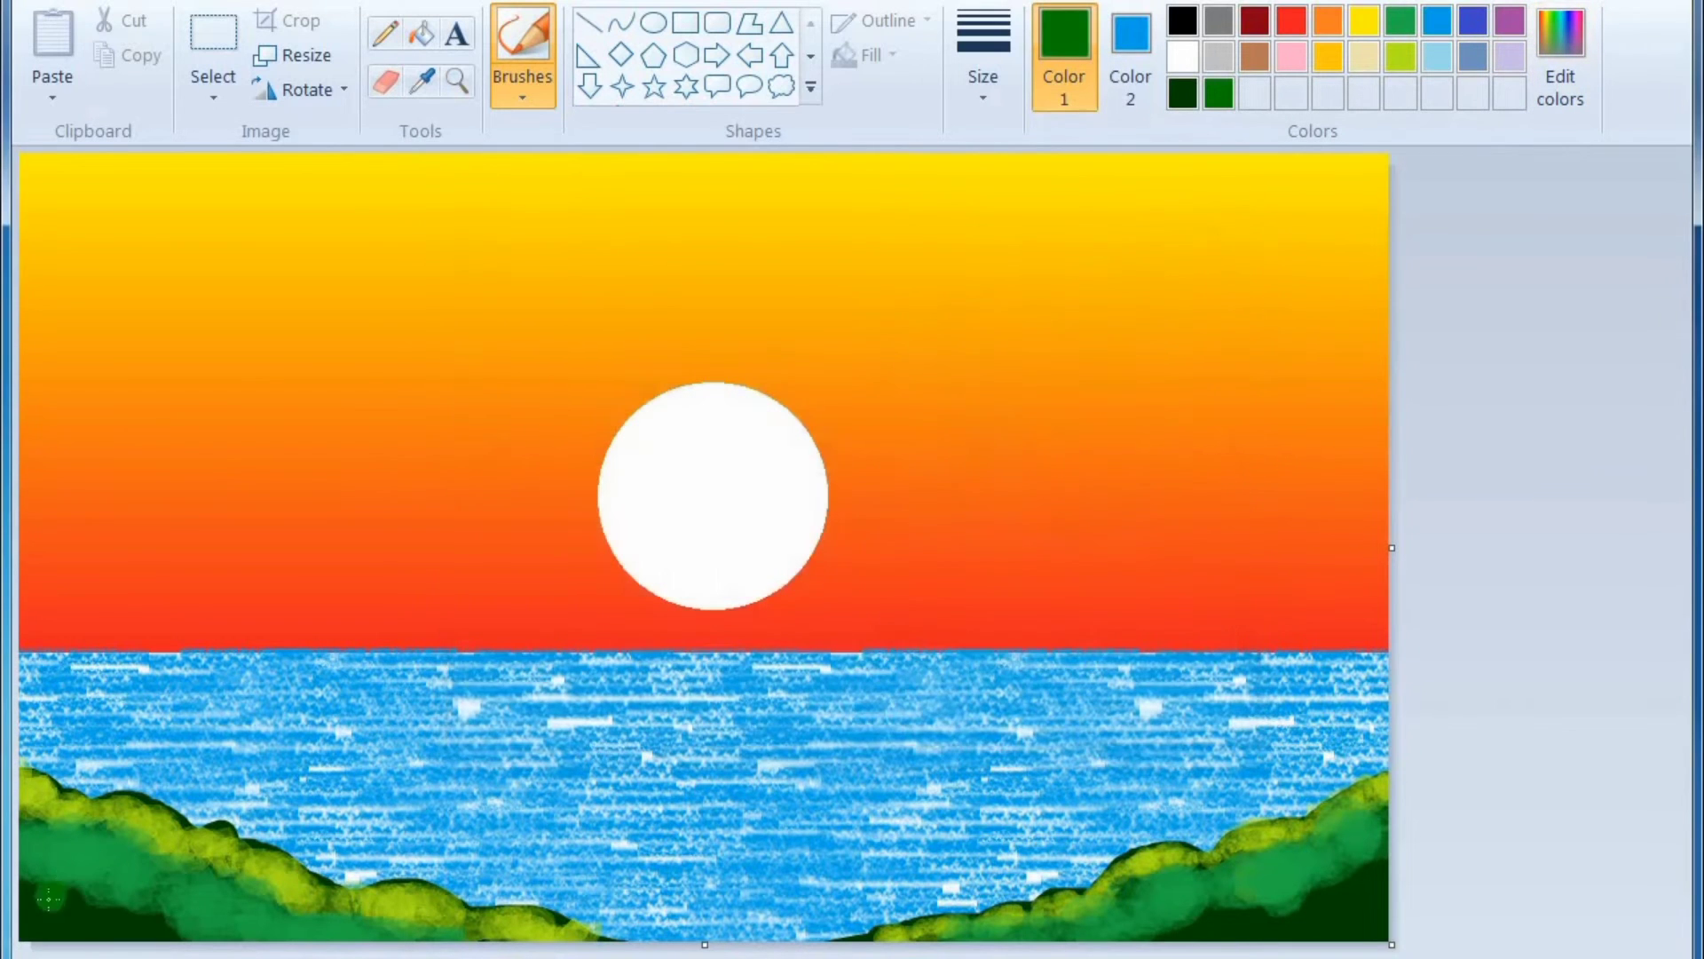
{"action": "left_click_drag", "start_coordinate": [49, 898], "coordinate": [94, 939]}
{"action": "mouse_move", "coordinate": [1109, 923]}
{"action": "left_mouse_down"}
{"action": "mouse_move", "coordinate": [1160, 950]}
{"action": "mouse_move", "coordinate": [1364, 896]}
{"action": "mouse_move", "coordinate": [1317, 906]}
{"action": "left_mouse_up"}
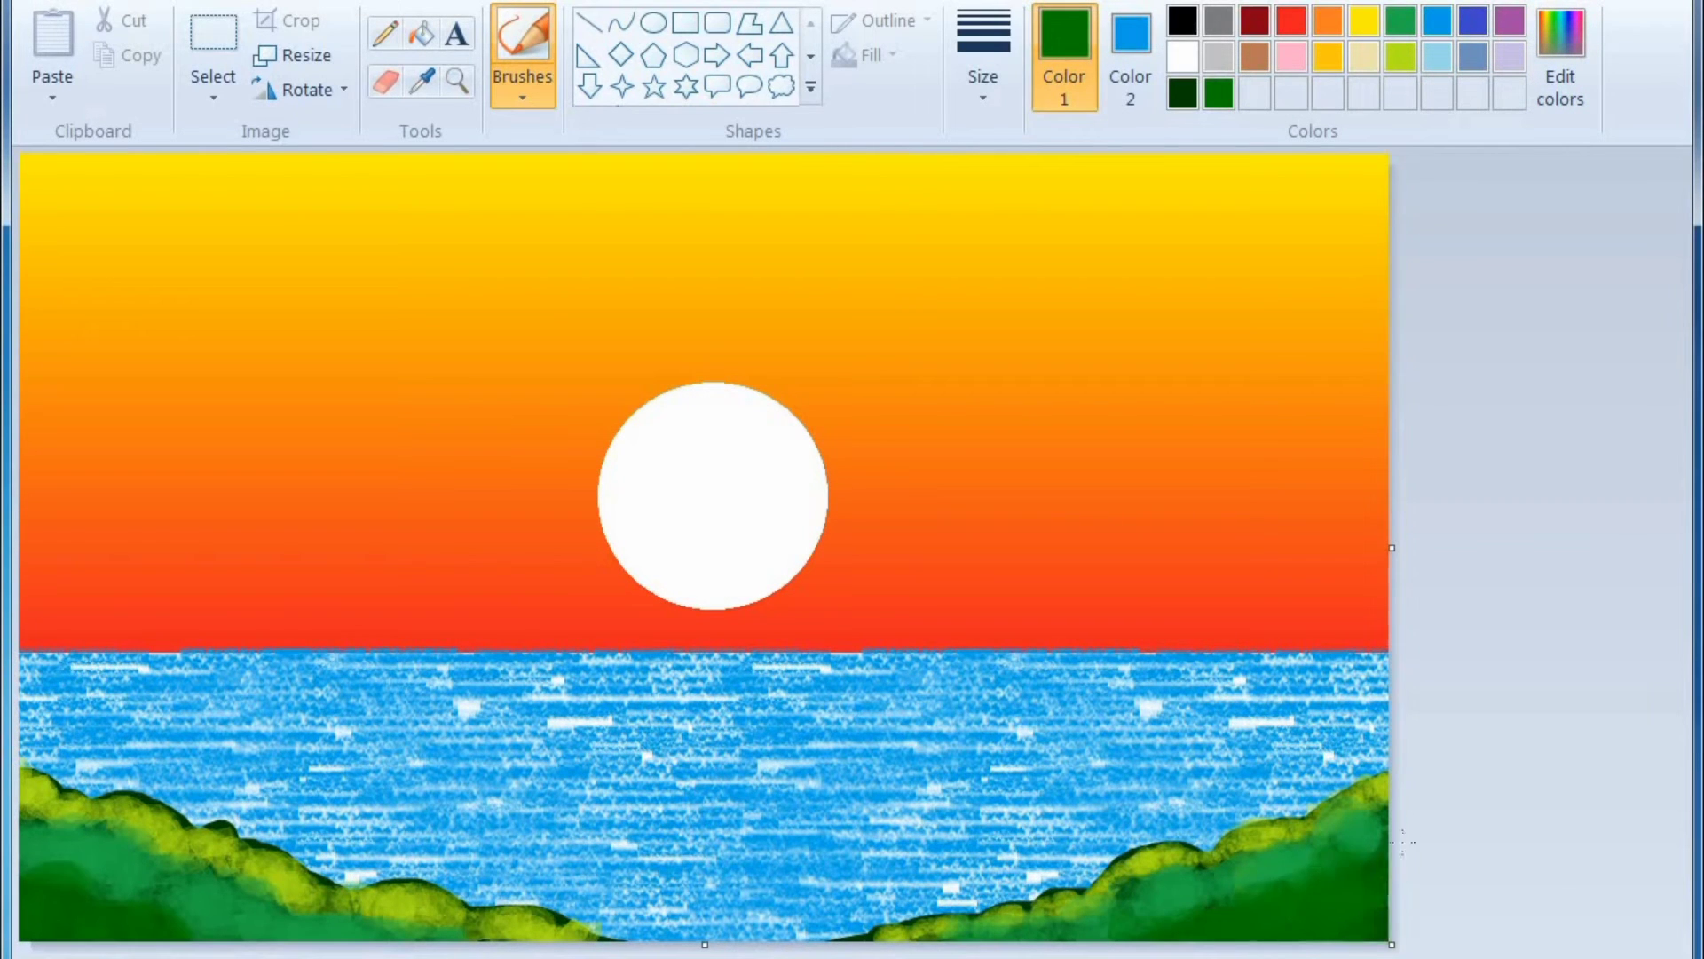
Step: Brighten the ridges of both hills with another layer of lime strokes
{"action": "left_click", "coordinate": [1400, 56]}
{"action": "left_click_drag", "start_coordinate": [1235, 868], "coordinate": [1378, 793]}
{"action": "mouse_move", "coordinate": [1185, 848]}
{"action": "left_mouse_down"}
{"action": "mouse_move", "coordinate": [1126, 886]}
{"action": "mouse_move", "coordinate": [1265, 839]}
{"action": "left_mouse_up"}
{"action": "mouse_move", "coordinate": [1105, 884]}
{"action": "left_mouse_down"}
{"action": "mouse_move", "coordinate": [1052, 915]}
{"action": "mouse_move", "coordinate": [947, 917]}
{"action": "mouse_move", "coordinate": [888, 934]}
{"action": "left_mouse_up"}
{"action": "mouse_move", "coordinate": [270, 872]}
{"action": "left_mouse_down"}
{"action": "mouse_move", "coordinate": [383, 929]}
{"action": "mouse_move", "coordinate": [514, 932]}
{"action": "left_mouse_up"}
{"action": "mouse_move", "coordinate": [255, 868]}
{"action": "left_mouse_down"}
{"action": "mouse_move", "coordinate": [35, 793]}
{"action": "mouse_move", "coordinate": [240, 885]}
{"action": "left_mouse_up"}
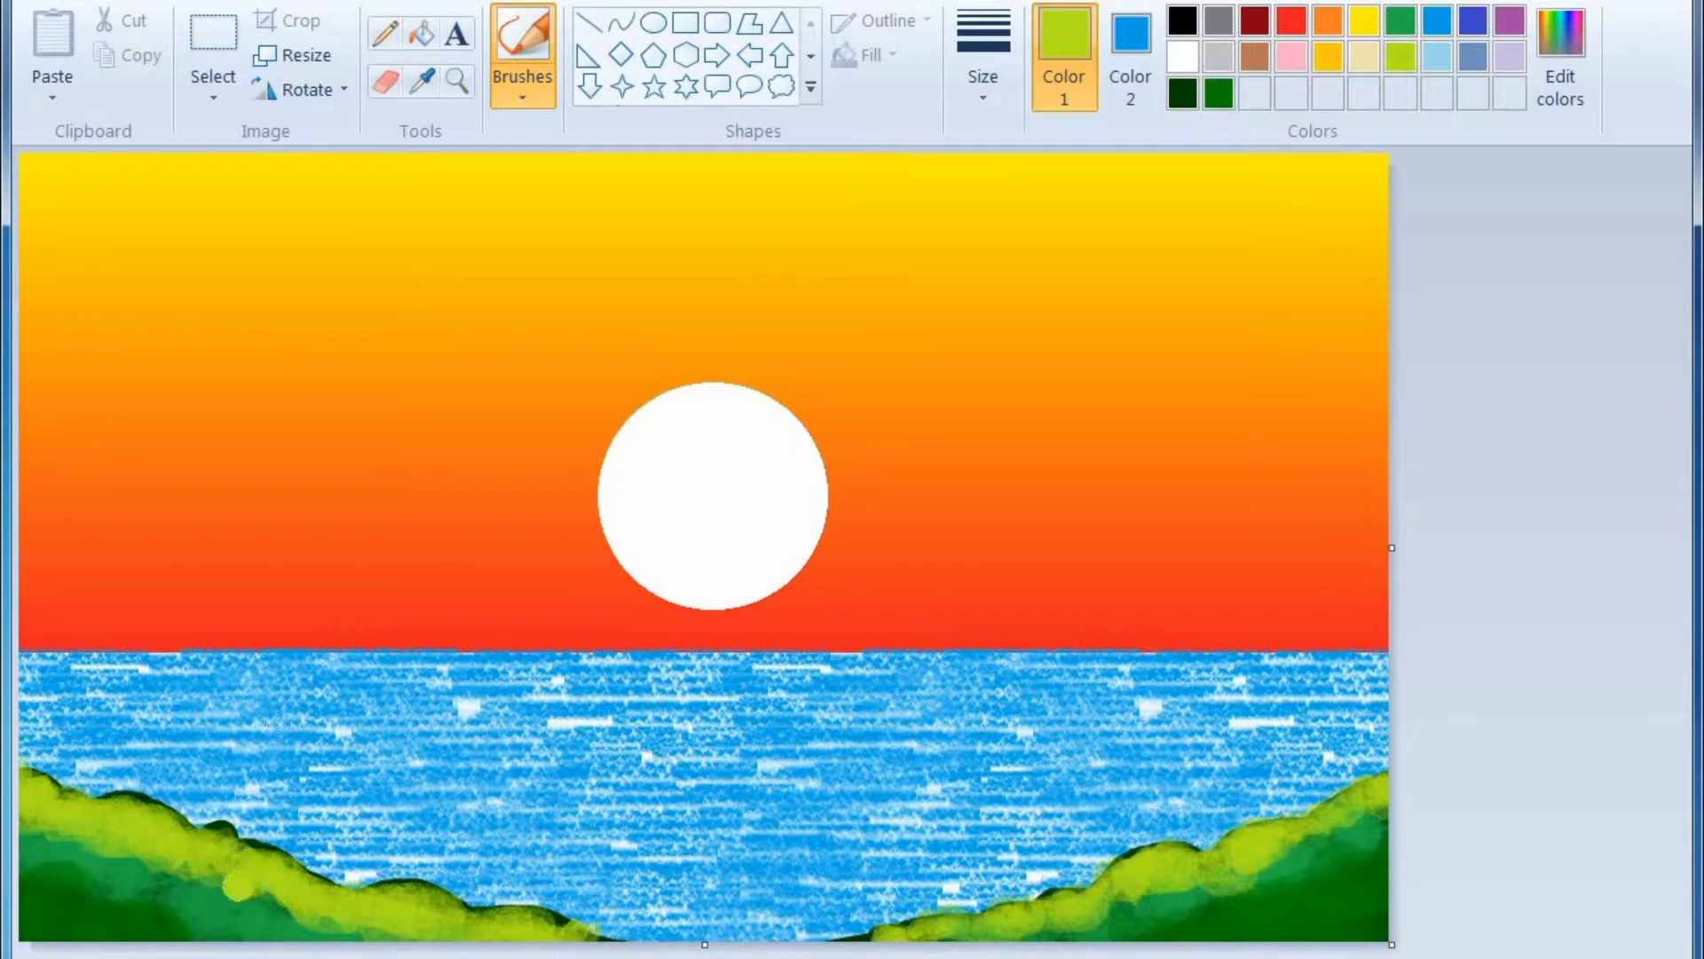
Step: Set up the Line tool with black and a thick outline for drawing the tree trunks
{"action": "left_click", "coordinate": [589, 22]}
{"action": "left_click", "coordinate": [1182, 20]}
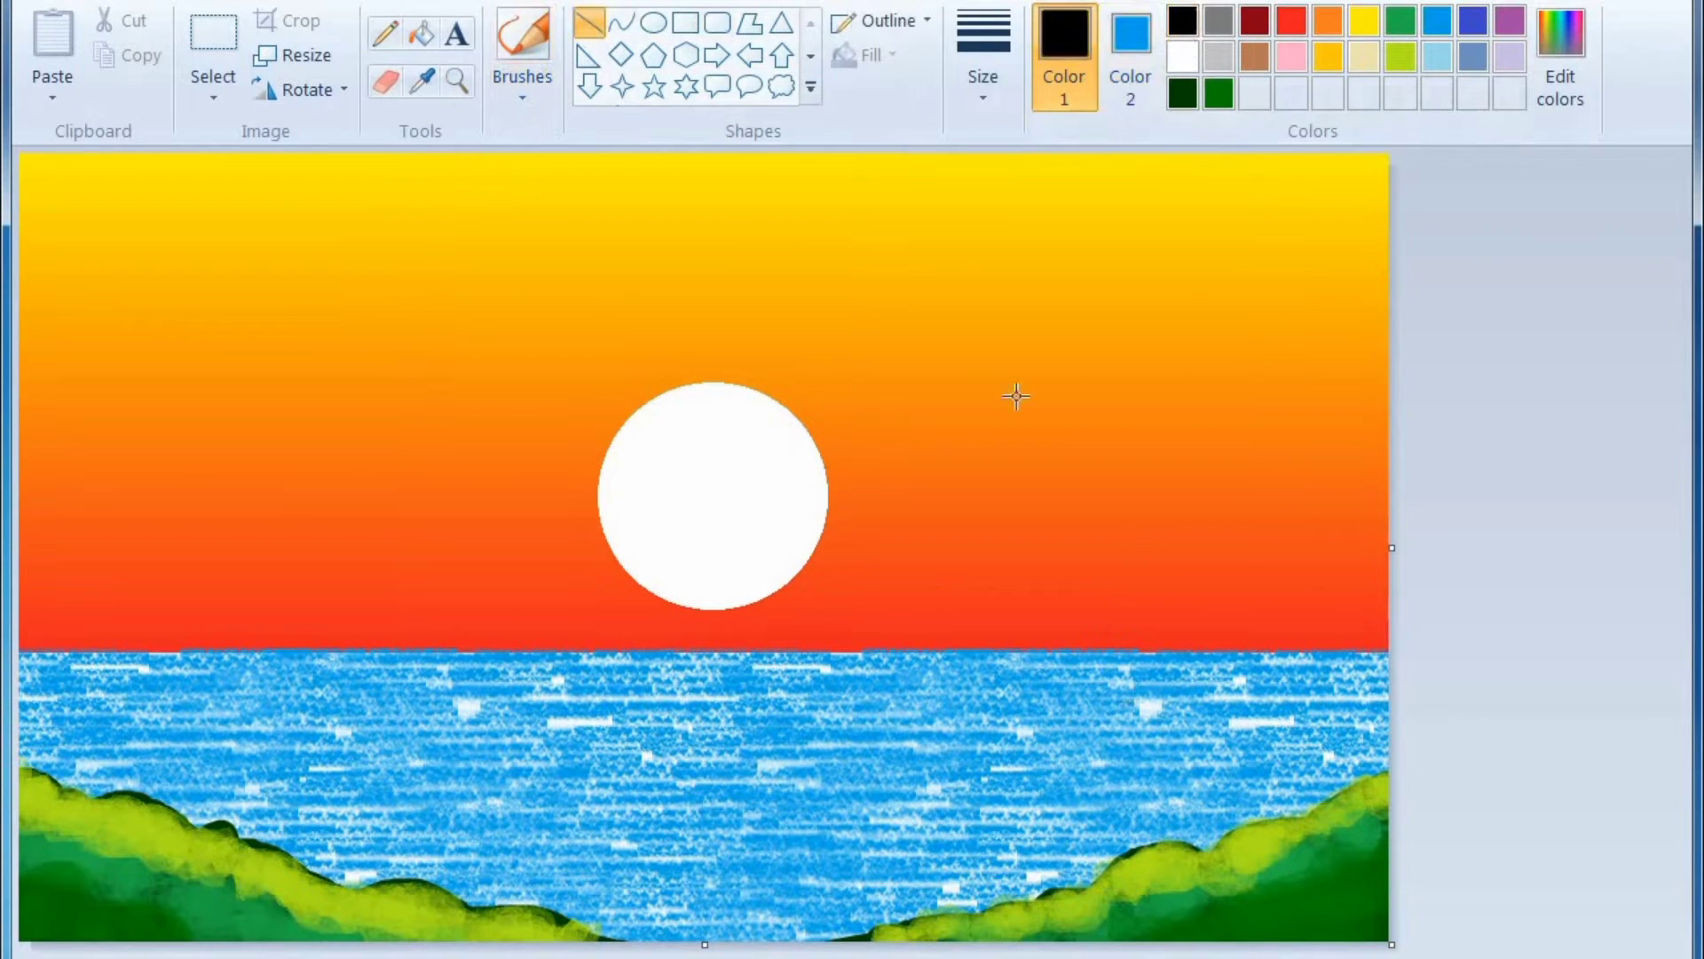
{"action": "left_click", "coordinate": [983, 71]}
{"action": "left_click", "coordinate": [1099, 335]}
{"action": "left_click", "coordinate": [887, 21]}
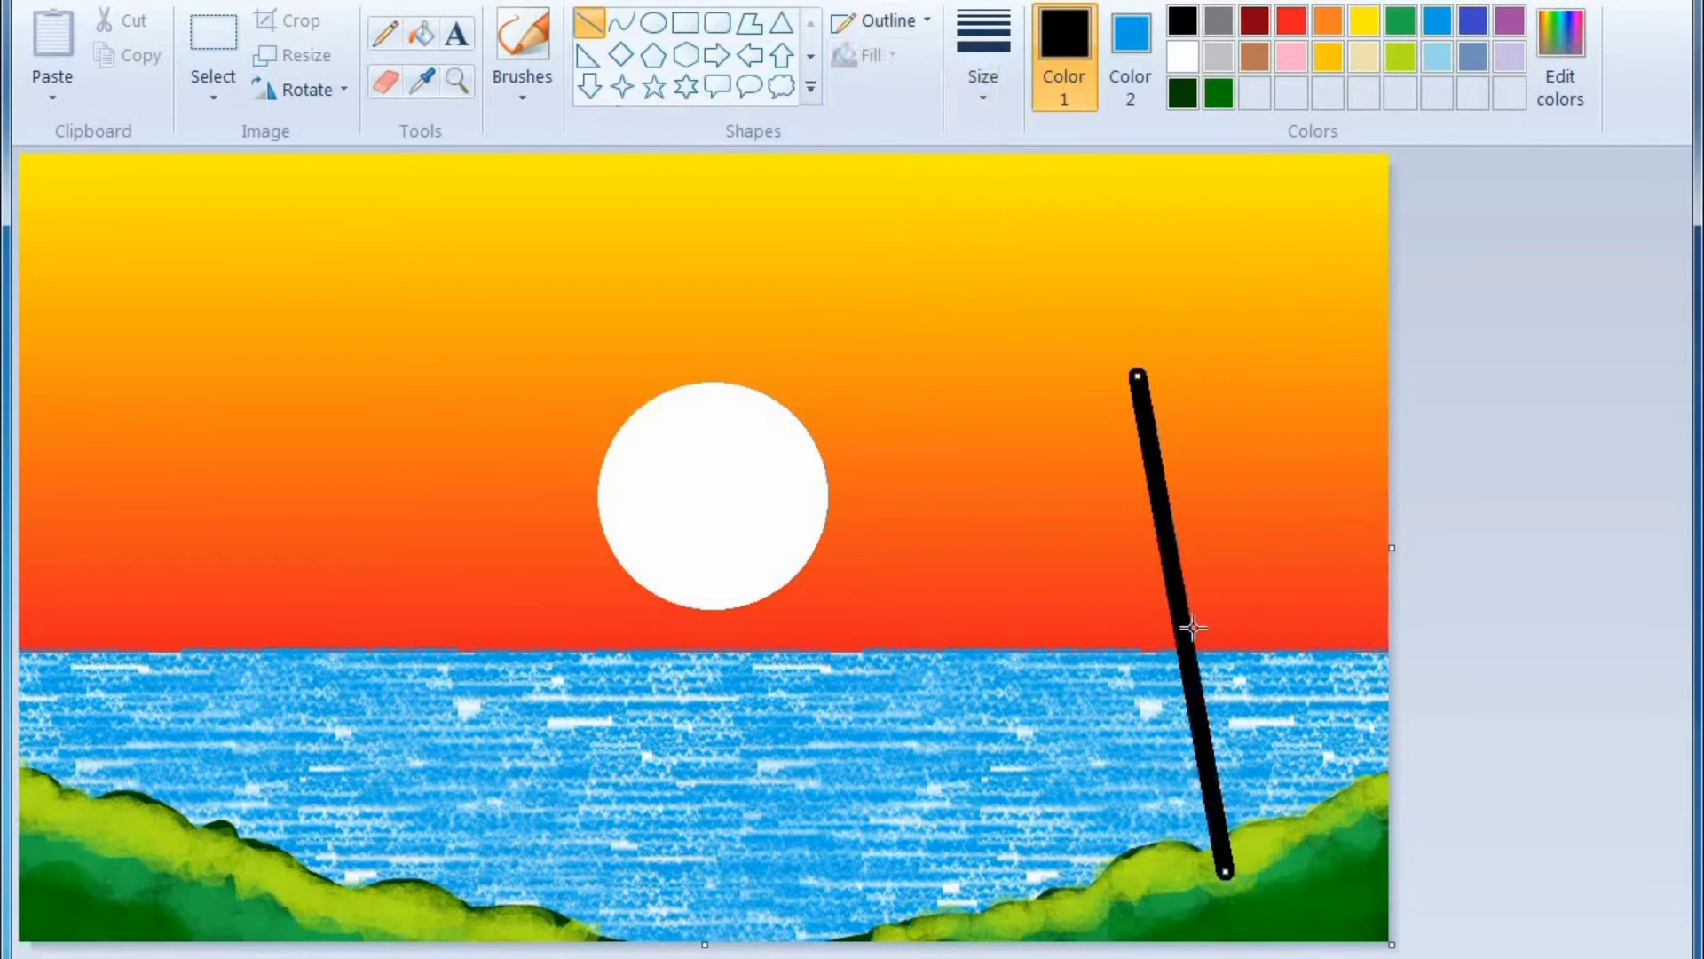
{"action": "mouse_move", "coordinate": [1190, 620]}
{"action": "left_mouse_down"}
{"action": "mouse_move", "coordinate": [1182, 592]}
{"action": "mouse_move", "coordinate": [1198, 601]}
{"action": "left_mouse_up"}
{"action": "key", "text": "ctrl+z"}
{"action": "left_click_drag", "start_coordinate": [1170, 530], "coordinate": [1274, 806]}
{"action": "key", "text": "ctrl+z"}
Step: Draw a thick black trunk leaning toward the sun on the right hill from two overlapping, bent curves
{"action": "left_click", "coordinate": [623, 24]}
{"action": "left_click_drag", "start_coordinate": [1177, 485], "coordinate": [1311, 801]}
{"action": "left_click_drag", "start_coordinate": [1278, 711], "coordinate": [1279, 672]}
{"action": "left_click", "coordinate": [1278, 672]}
{"action": "mouse_move", "coordinate": [1171, 485]}
{"action": "left_mouse_down"}
{"action": "mouse_move", "coordinate": [1279, 822]}
{"action": "mouse_move", "coordinate": [1298, 814]}
{"action": "left_mouse_up"}
{"action": "left_click_drag", "start_coordinate": [1258, 700], "coordinate": [1278, 701]}
{"action": "left_click", "coordinate": [1278, 700]}
Step: Build a second black trunk on the right hill's lower slope from several overlapping curves that spread at the base
{"action": "left_click_drag", "start_coordinate": [1032, 531], "coordinate": [1002, 896]}
{"action": "left_click_drag", "start_coordinate": [1011, 763], "coordinate": [977, 766]}
{"action": "left_click", "coordinate": [976, 766]}
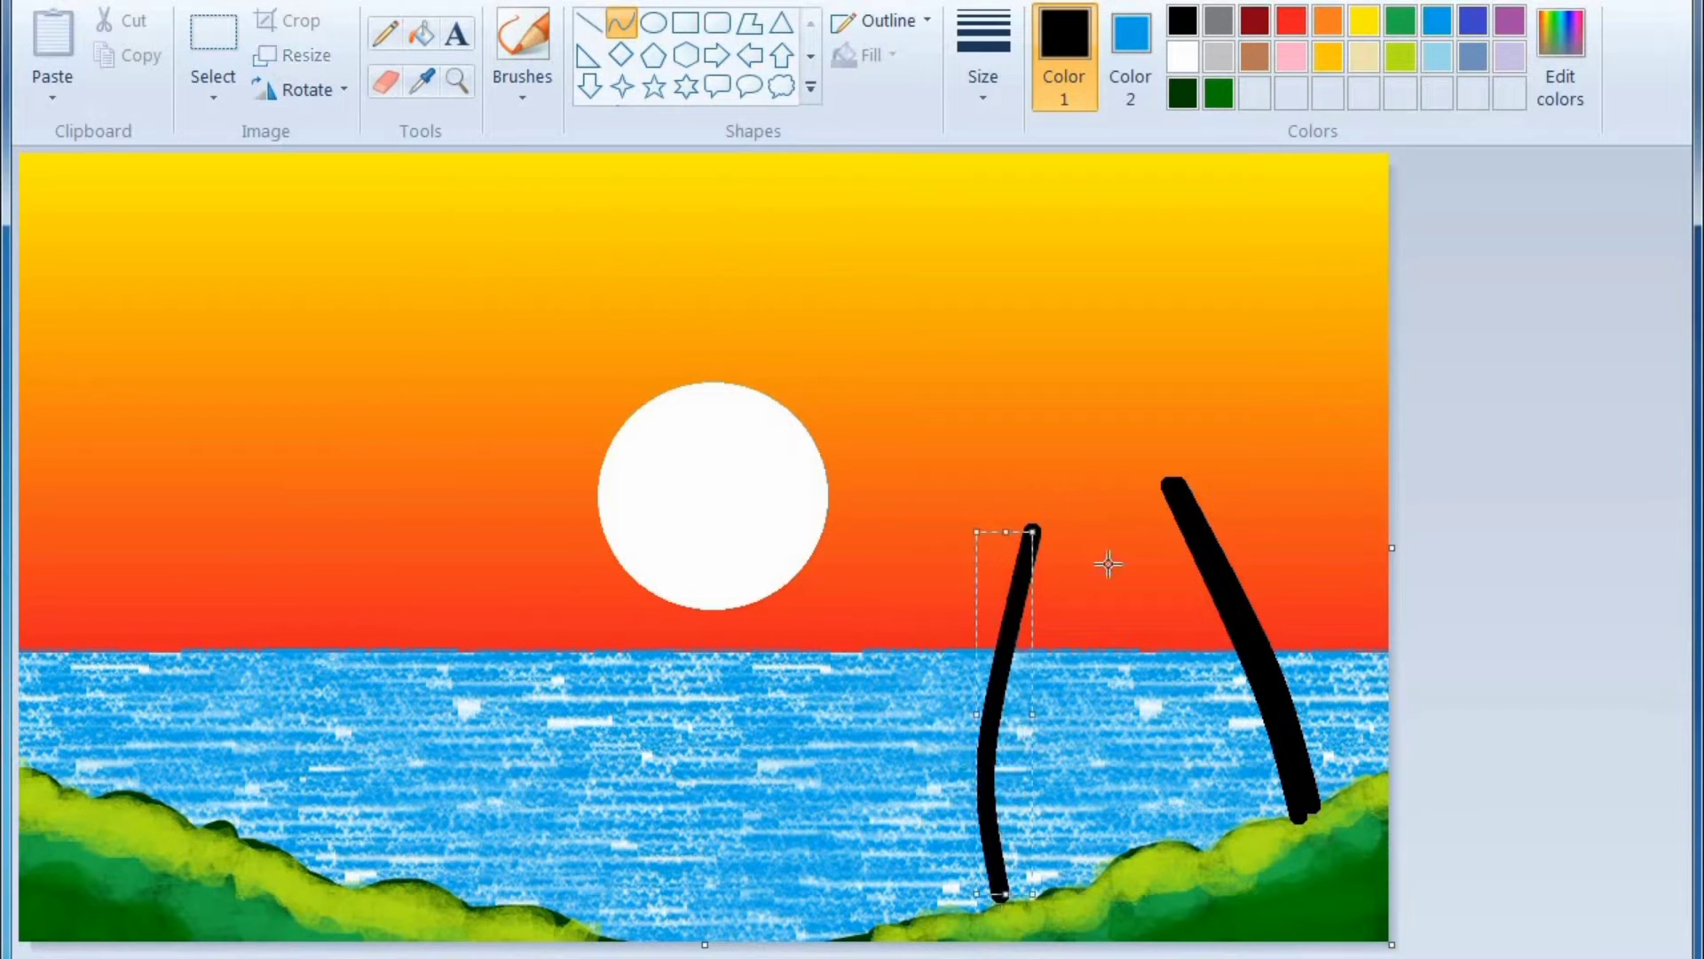
{"action": "left_click_drag", "start_coordinate": [1392, 548], "coordinate": [1430, 564]}
{"action": "mouse_move", "coordinate": [1030, 524]}
{"action": "left_mouse_down"}
{"action": "mouse_move", "coordinate": [999, 892]}
{"action": "mouse_move", "coordinate": [1026, 896]}
{"action": "left_mouse_up"}
{"action": "left_click_drag", "start_coordinate": [1021, 832], "coordinate": [990, 815]}
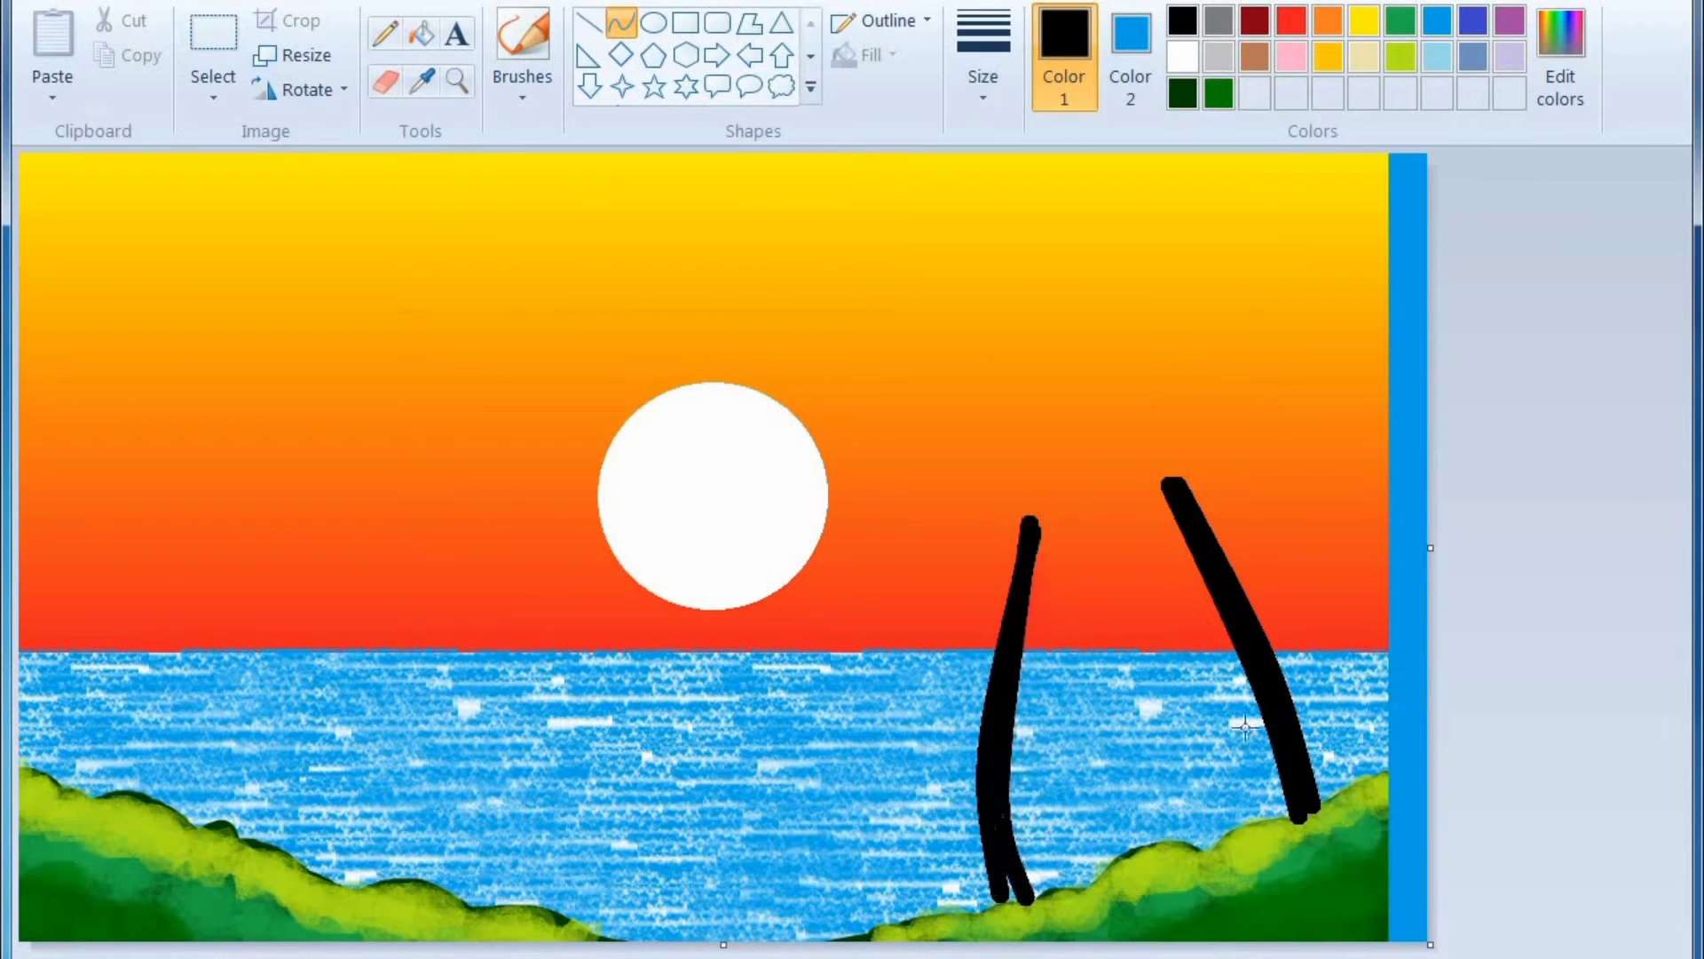
{"action": "left_click_drag", "start_coordinate": [1032, 535], "coordinate": [1009, 899]}
{"action": "mouse_move", "coordinate": [1013, 785]}
{"action": "left_mouse_down"}
{"action": "mouse_move", "coordinate": [1051, 737]}
{"action": "mouse_move", "coordinate": [1001, 552]}
{"action": "mouse_move", "coordinate": [1020, 552]}
{"action": "left_mouse_up"}
{"action": "left_click_drag", "start_coordinate": [1030, 517], "coordinate": [1041, 890]}
{"action": "left_click_drag", "start_coordinate": [1035, 816], "coordinate": [998, 800]}
{"action": "left_click", "coordinate": [1594, 739]}
{"action": "left_click", "coordinate": [1595, 738]}
Step: Build a black trunk leaning toward the sun on the left hill from three curves, and trim the extra blue strip off the canvas
{"action": "left_click_drag", "start_coordinate": [272, 512], "coordinate": [114, 793]}
{"action": "left_click_drag", "start_coordinate": [182, 661], "coordinate": [133, 692]}
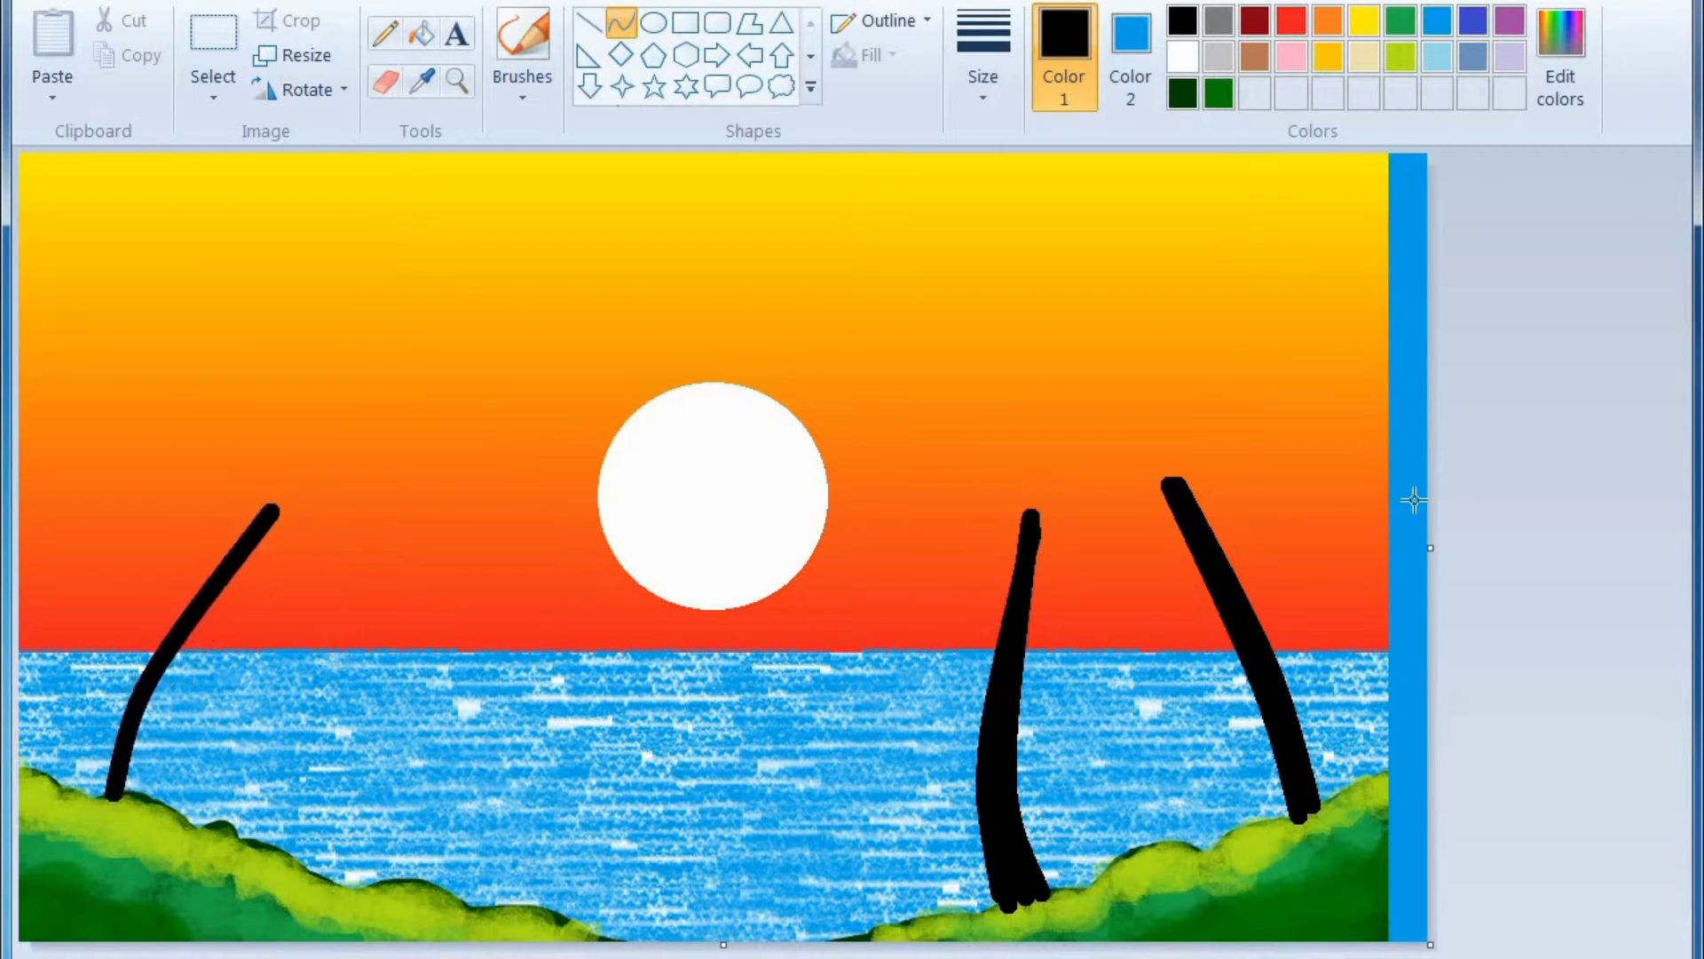
{"action": "left_click_drag", "start_coordinate": [1430, 547], "coordinate": [1390, 538]}
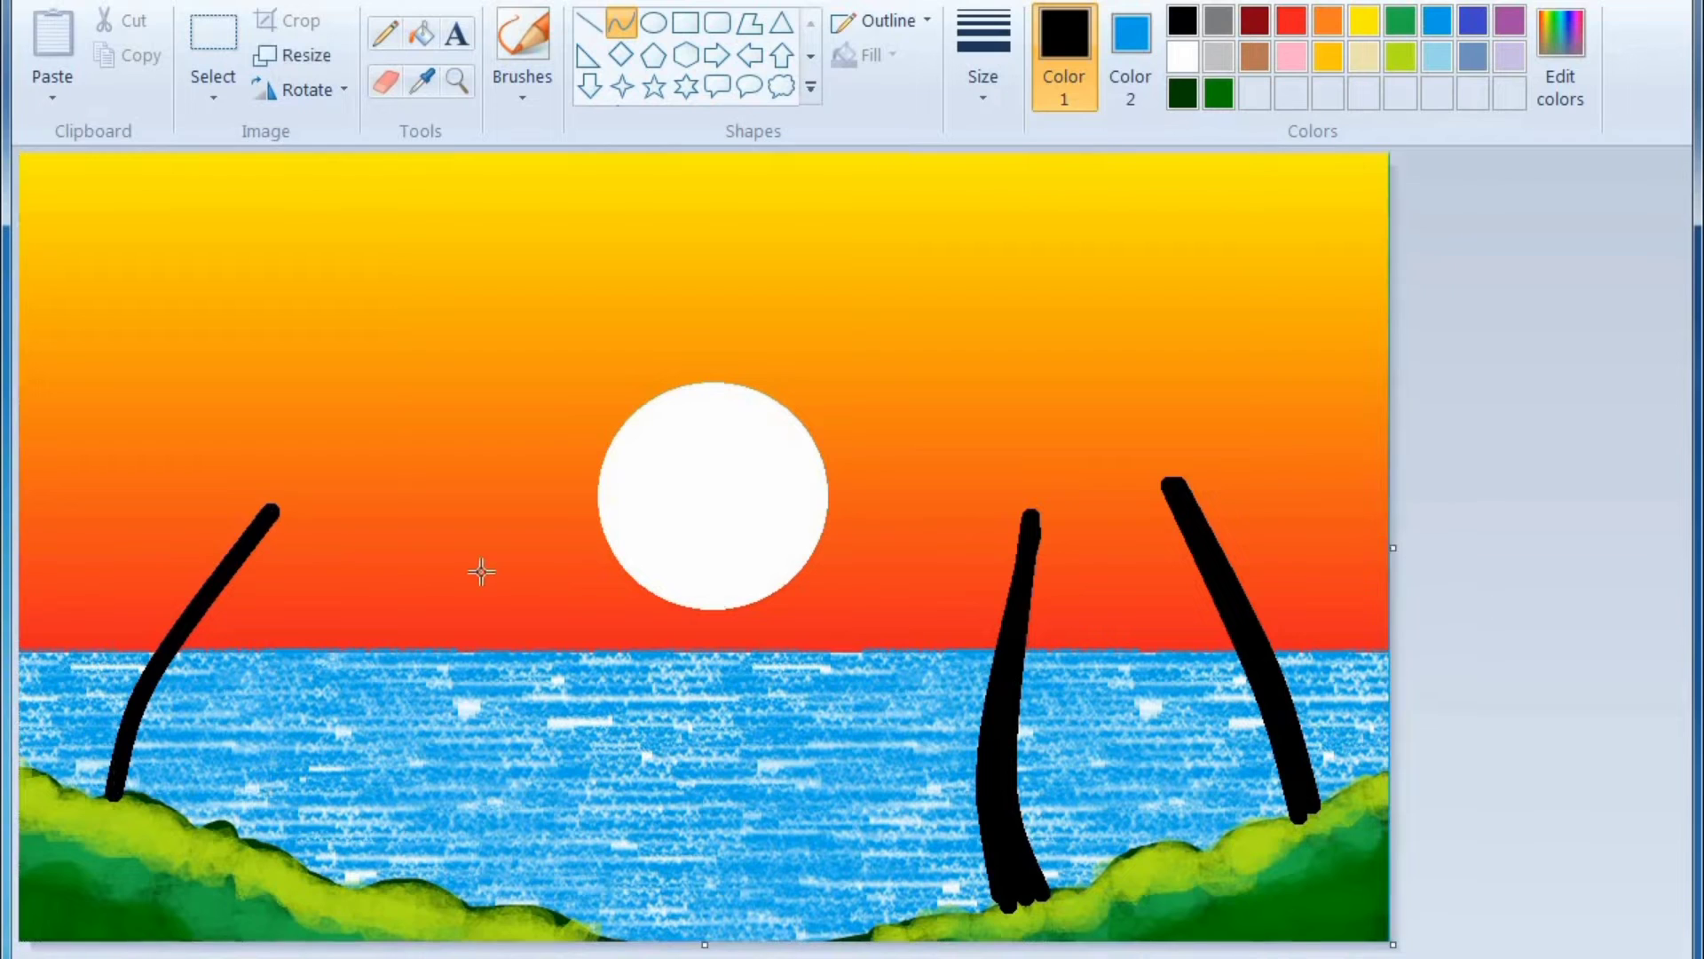
{"action": "mouse_move", "coordinate": [260, 510]}
{"action": "left_mouse_down"}
{"action": "mouse_move", "coordinate": [217, 653]}
{"action": "mouse_move", "coordinate": [130, 792]}
{"action": "left_mouse_up"}
{"action": "left_click_drag", "start_coordinate": [163, 706], "coordinate": [129, 729]}
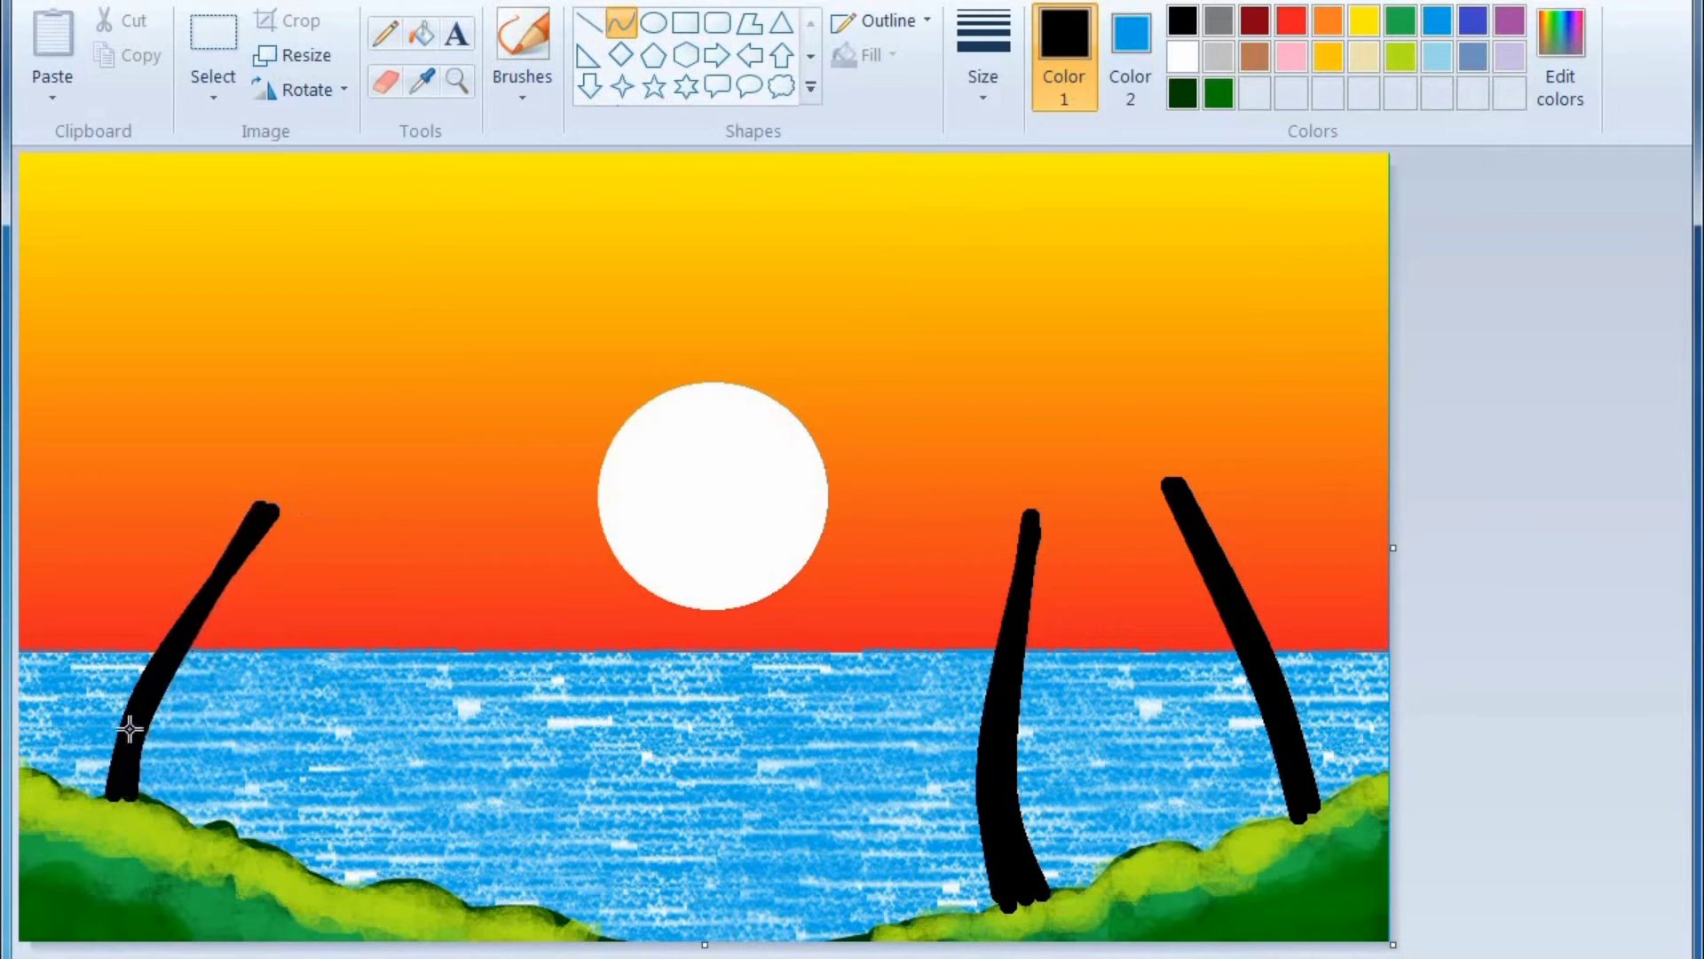
{"action": "mouse_move", "coordinate": [269, 515]}
{"action": "left_mouse_down"}
{"action": "mouse_move", "coordinate": [175, 806]}
{"action": "mouse_move", "coordinate": [149, 801]}
{"action": "left_mouse_up"}
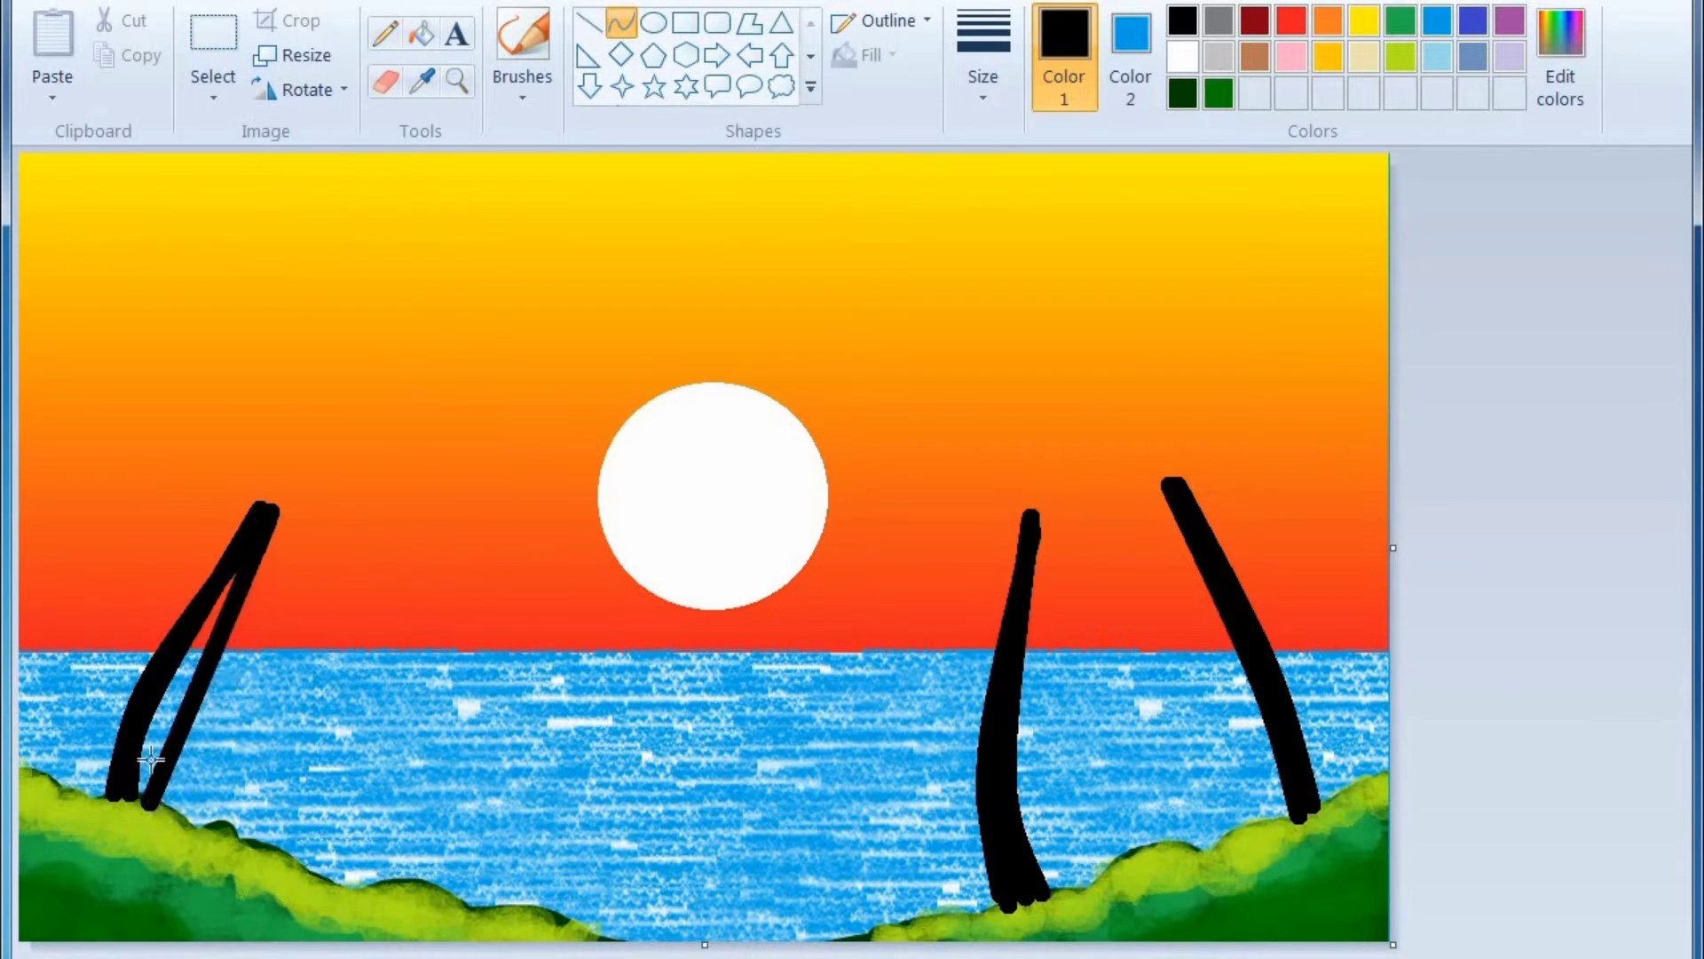
{"action": "left_click_drag", "start_coordinate": [177, 710], "coordinate": [144, 744]}
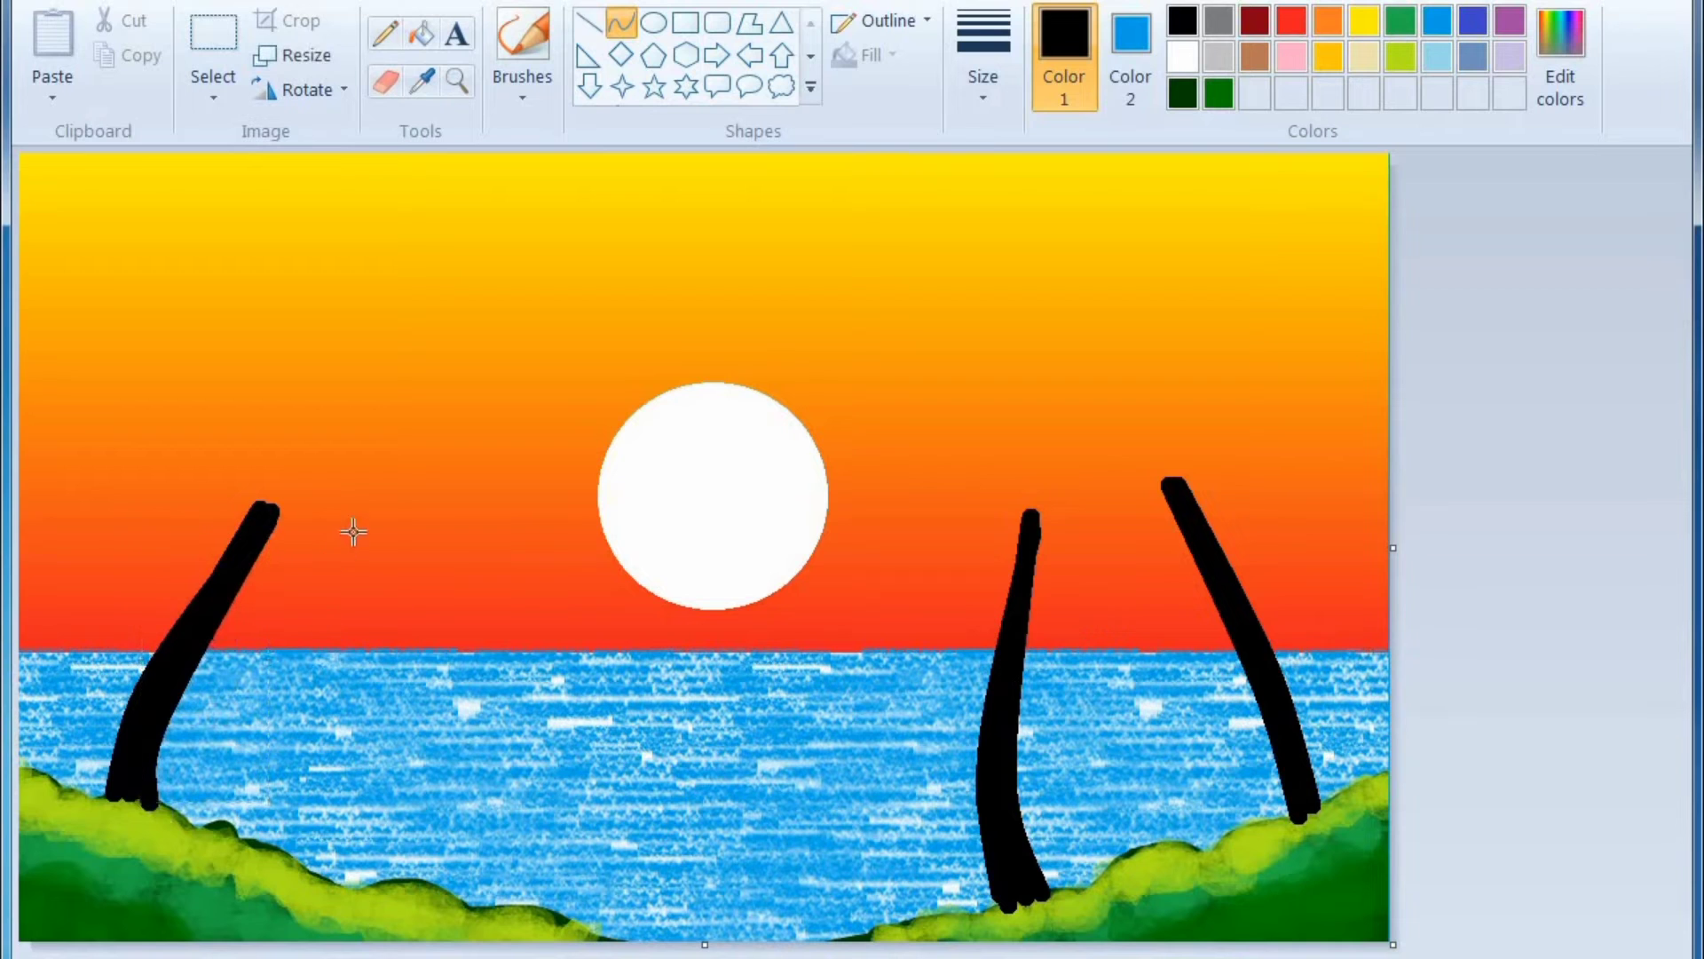
Step: Build an upright black trunk on the left hill's lower slope from overlapping curves, redoing the curve that splays at its base
{"action": "left_click_drag", "start_coordinate": [417, 586], "coordinate": [407, 879]}
{"action": "mouse_move", "coordinate": [414, 790]}
{"action": "left_mouse_down"}
{"action": "mouse_move", "coordinate": [428, 795]}
{"action": "mouse_move", "coordinate": [368, 877]}
{"action": "mouse_move", "coordinate": [405, 837]}
{"action": "left_mouse_up"}
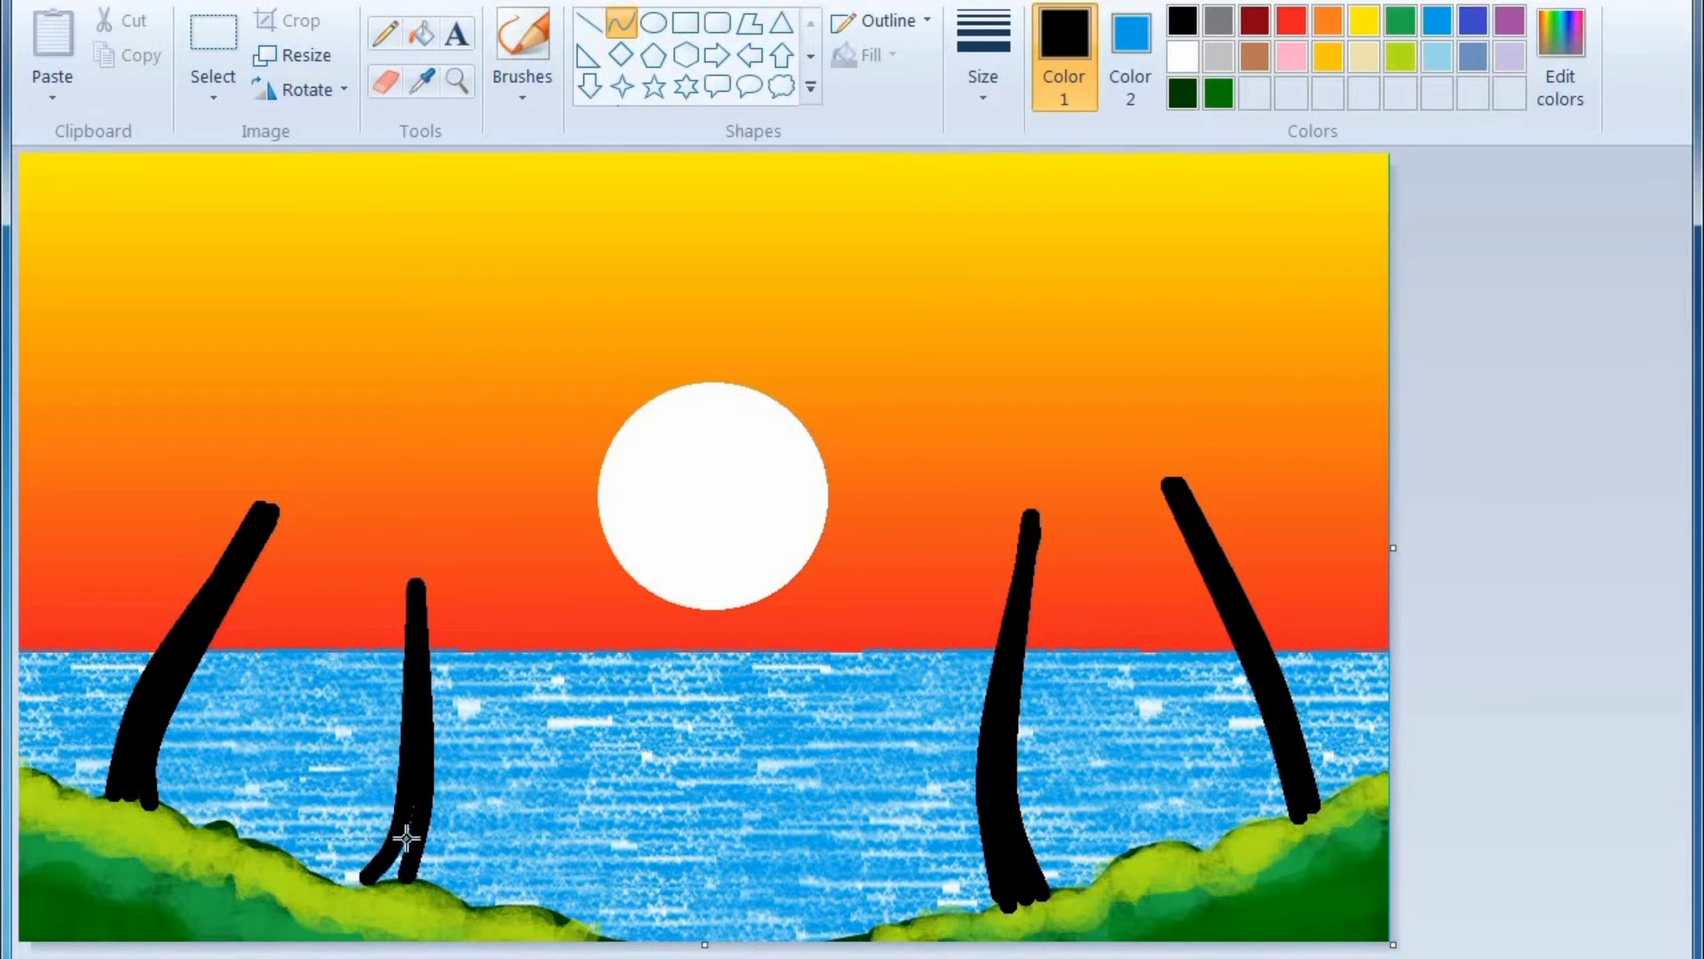
{"action": "left_click", "coordinate": [1381, 628]}
{"action": "key", "text": "ctrl+z"}
{"action": "mouse_move", "coordinate": [411, 581]}
{"action": "left_mouse_down"}
{"action": "mouse_move", "coordinate": [389, 879]}
{"action": "mouse_move", "coordinate": [414, 825]}
{"action": "left_mouse_up"}
{"action": "left_click", "coordinate": [1497, 657]}
{"action": "left_click", "coordinate": [1497, 657]}
Step: Flare the bases of the rightmost trunk and the upright trunk on the left hill with additional black curves
{"action": "mouse_move", "coordinate": [1175, 501]}
{"action": "left_mouse_down"}
{"action": "mouse_move", "coordinate": [1247, 829]}
{"action": "mouse_move", "coordinate": [1289, 795]}
{"action": "mouse_move", "coordinate": [1286, 730]}
{"action": "left_mouse_up"}
{"action": "left_click", "coordinate": [1500, 772]}
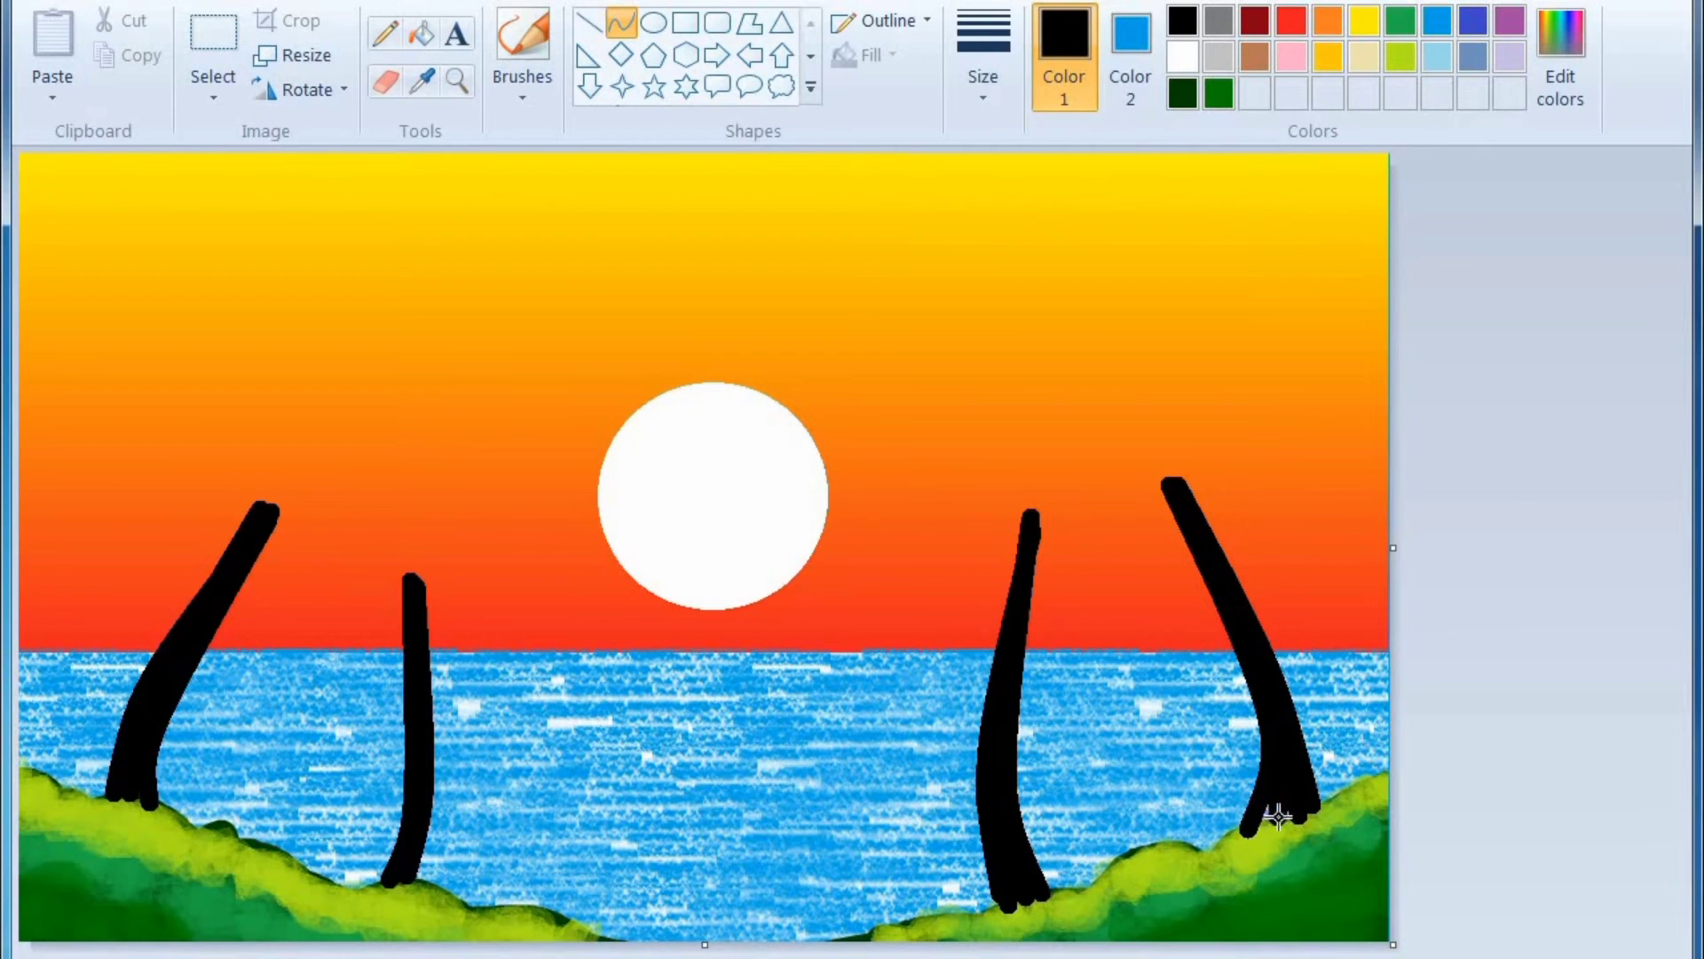
{"action": "mouse_move", "coordinate": [414, 616]}
{"action": "left_mouse_down"}
{"action": "mouse_move", "coordinate": [368, 885]}
{"action": "mouse_move", "coordinate": [393, 846]}
{"action": "left_mouse_up"}
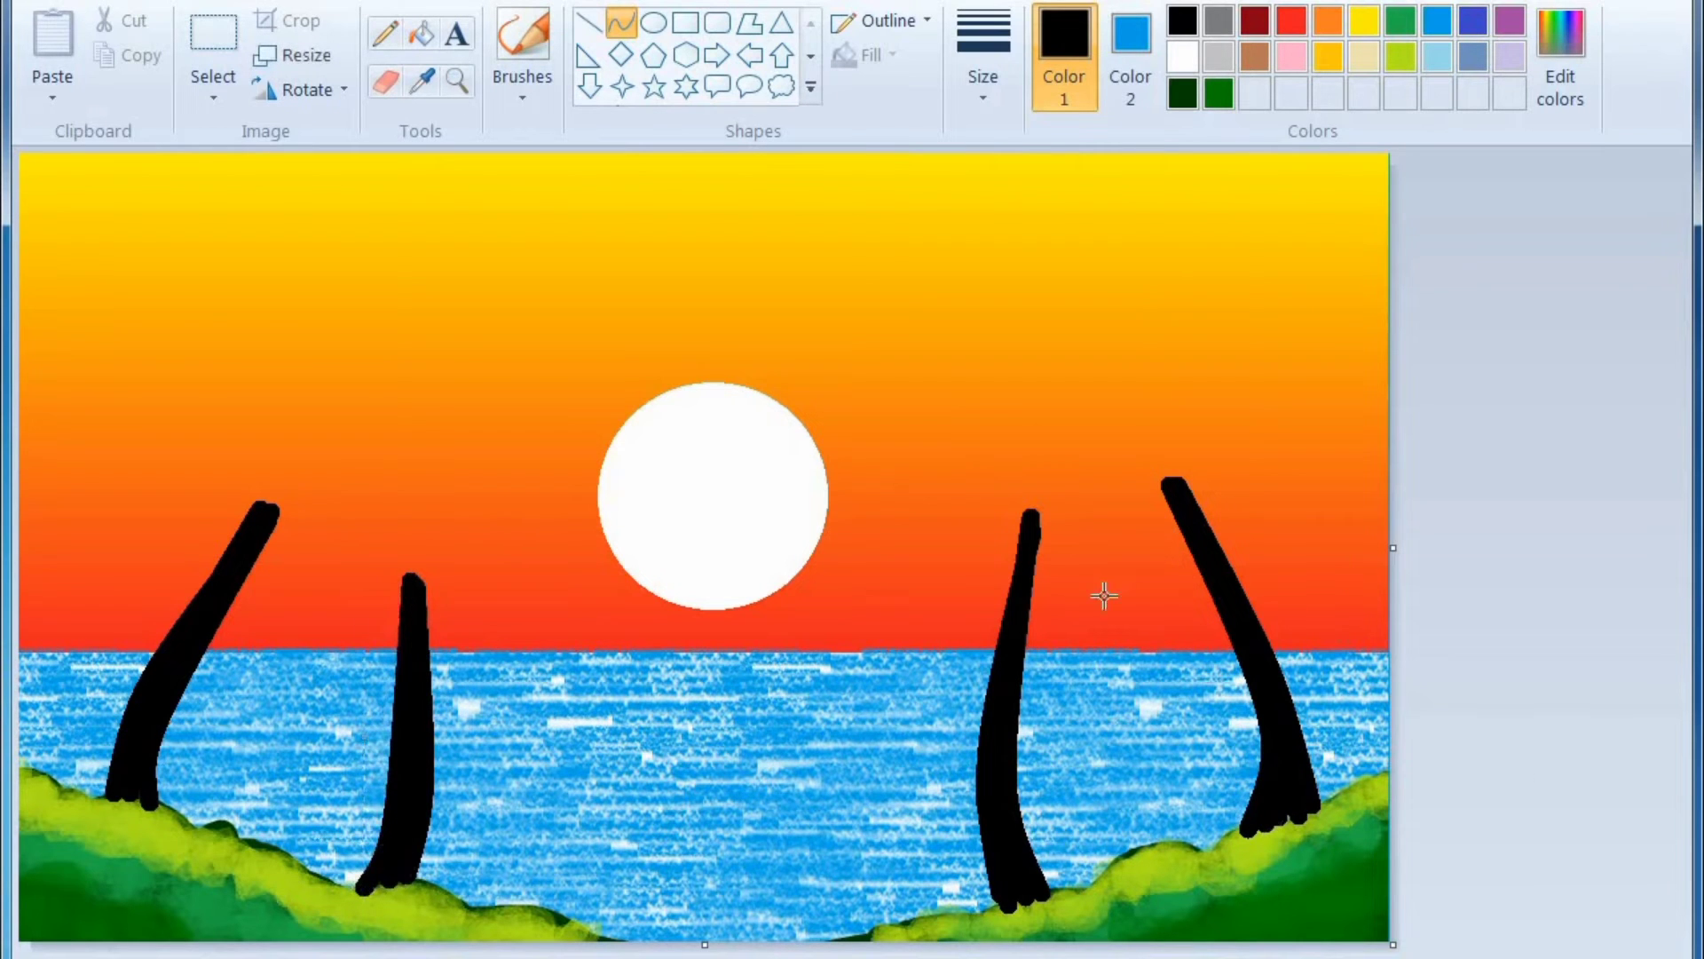
Step: Paint yellow and lime brush strokes over the trunk bases and along the crests of both hills
{"action": "left_click", "coordinate": [522, 44]}
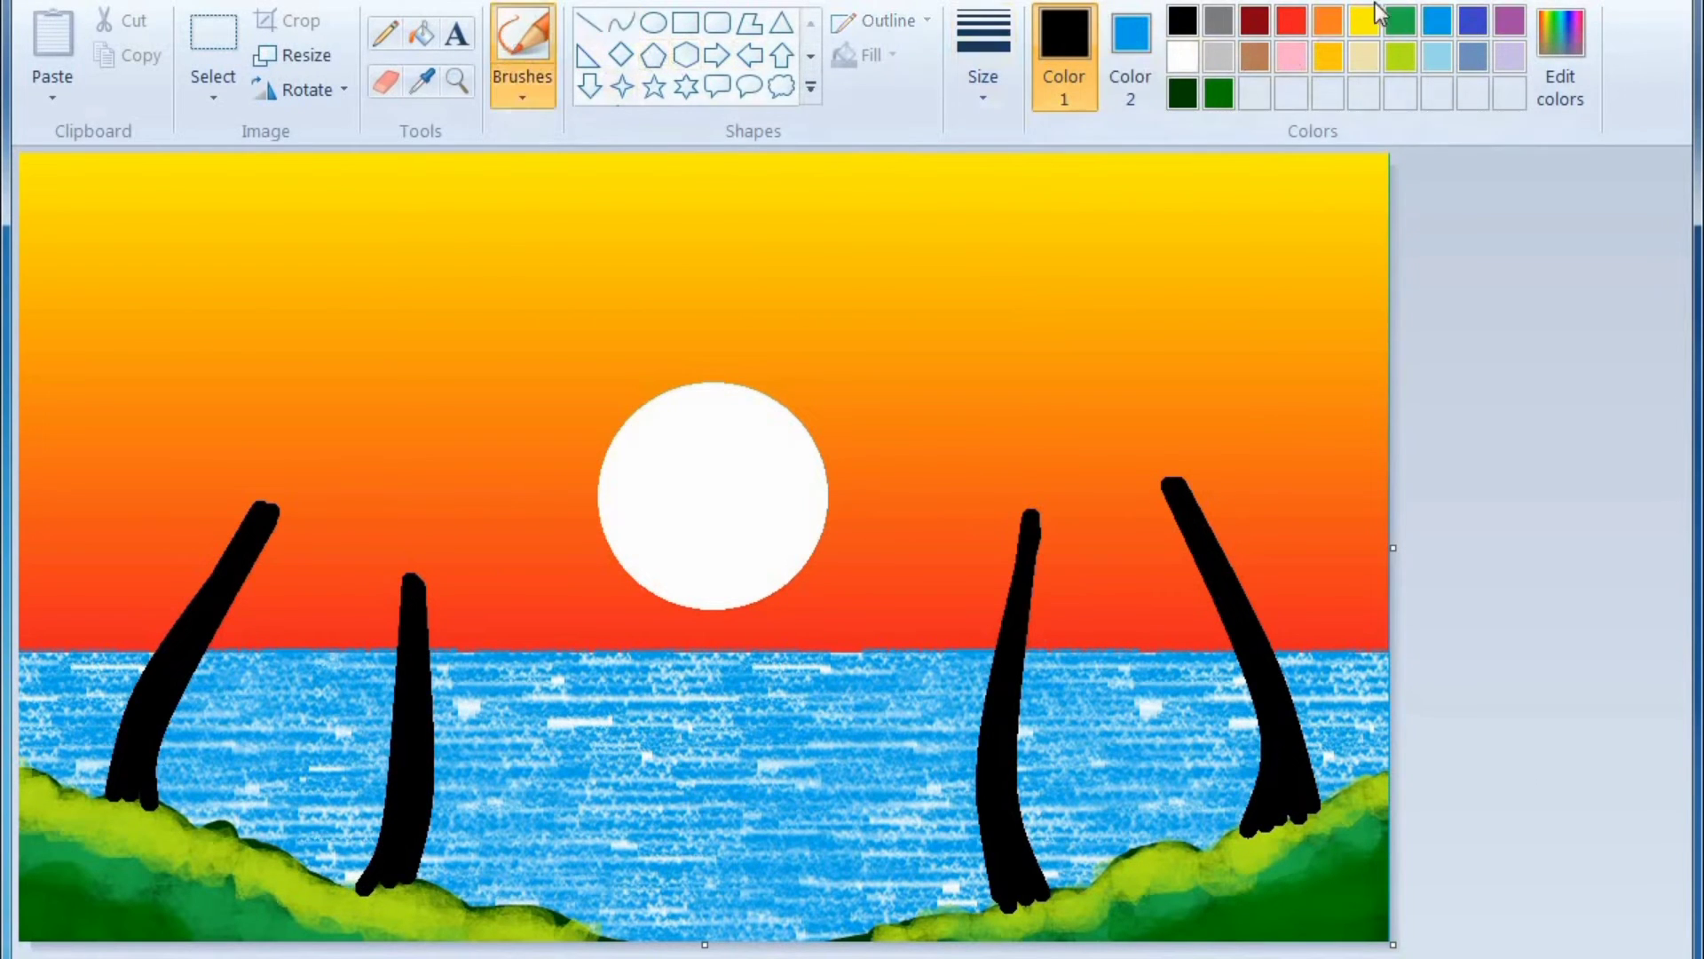
{"action": "left_click", "coordinate": [1364, 21]}
{"action": "mouse_move", "coordinate": [1243, 821]}
{"action": "left_mouse_down"}
{"action": "mouse_move", "coordinate": [1269, 843]}
{"action": "mouse_move", "coordinate": [1334, 826]}
{"action": "left_mouse_up"}
{"action": "mouse_move", "coordinate": [976, 914]}
{"action": "left_mouse_down"}
{"action": "mouse_move", "coordinate": [1052, 915]}
{"action": "mouse_move", "coordinate": [972, 923]}
{"action": "mouse_move", "coordinate": [1216, 856]}
{"action": "left_mouse_up"}
{"action": "mouse_move", "coordinate": [53, 848]}
{"action": "left_mouse_down"}
{"action": "mouse_move", "coordinate": [152, 826]}
{"action": "mouse_move", "coordinate": [293, 879]}
{"action": "mouse_move", "coordinate": [417, 892]}
{"action": "mouse_move", "coordinate": [435, 916]}
{"action": "left_mouse_up"}
{"action": "left_click", "coordinate": [1400, 56]}
{"action": "mouse_move", "coordinate": [1003, 923]}
{"action": "left_mouse_down"}
{"action": "mouse_move", "coordinate": [1109, 914]}
{"action": "mouse_move", "coordinate": [1323, 830]}
{"action": "left_mouse_up"}
{"action": "mouse_move", "coordinate": [173, 883]}
{"action": "left_mouse_down"}
{"action": "mouse_move", "coordinate": [124, 821]}
{"action": "mouse_move", "coordinate": [386, 886]}
{"action": "left_mouse_up"}
Step: Shade the right hill's slope beneath the yellow crest with dark green and medium green strokes
{"action": "left_click", "coordinate": [1218, 89]}
{"action": "mouse_move", "coordinate": [1151, 906]}
{"action": "left_mouse_down"}
{"action": "mouse_move", "coordinate": [1118, 914]}
{"action": "mouse_move", "coordinate": [1371, 815]}
{"action": "left_mouse_up"}
{"action": "mouse_move", "coordinate": [1083, 888]}
{"action": "left_mouse_down"}
{"action": "mouse_move", "coordinate": [1065, 915]}
{"action": "mouse_move", "coordinate": [976, 932]}
{"action": "left_mouse_up"}
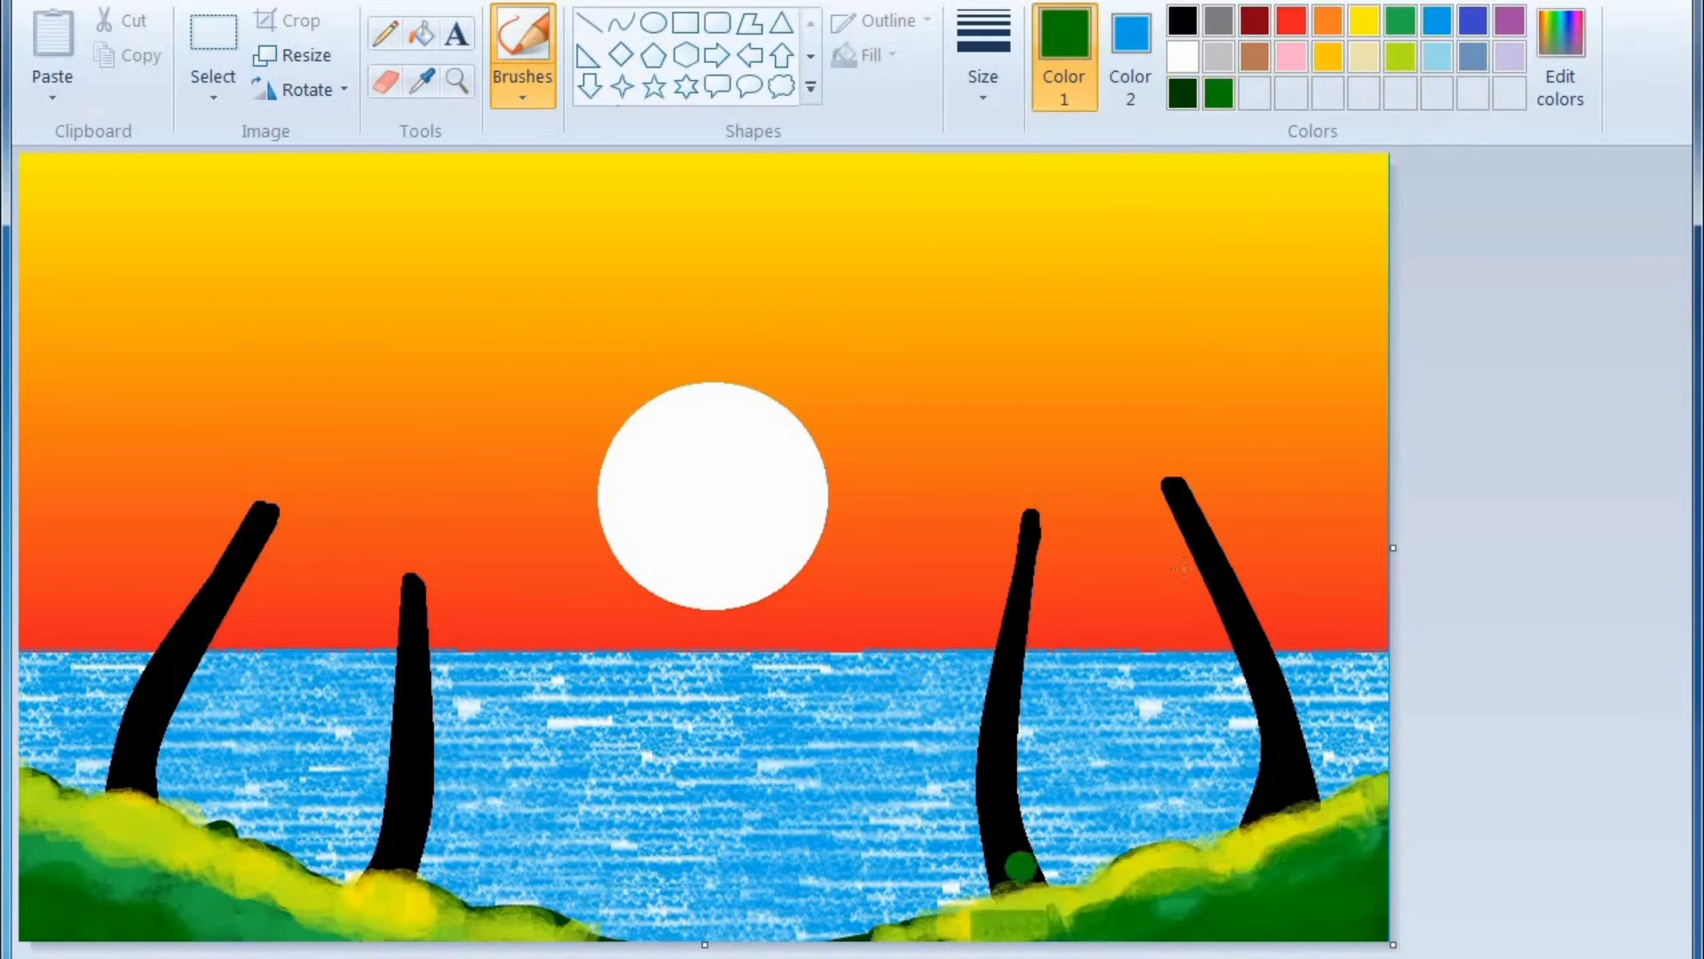
{"action": "left_click", "coordinate": [1400, 20]}
{"action": "mouse_move", "coordinate": [1153, 923]}
{"action": "left_mouse_down"}
{"action": "mouse_move", "coordinate": [1125, 910]}
{"action": "mouse_move", "coordinate": [1021, 927]}
{"action": "mouse_move", "coordinate": [1371, 844]}
{"action": "left_mouse_up"}
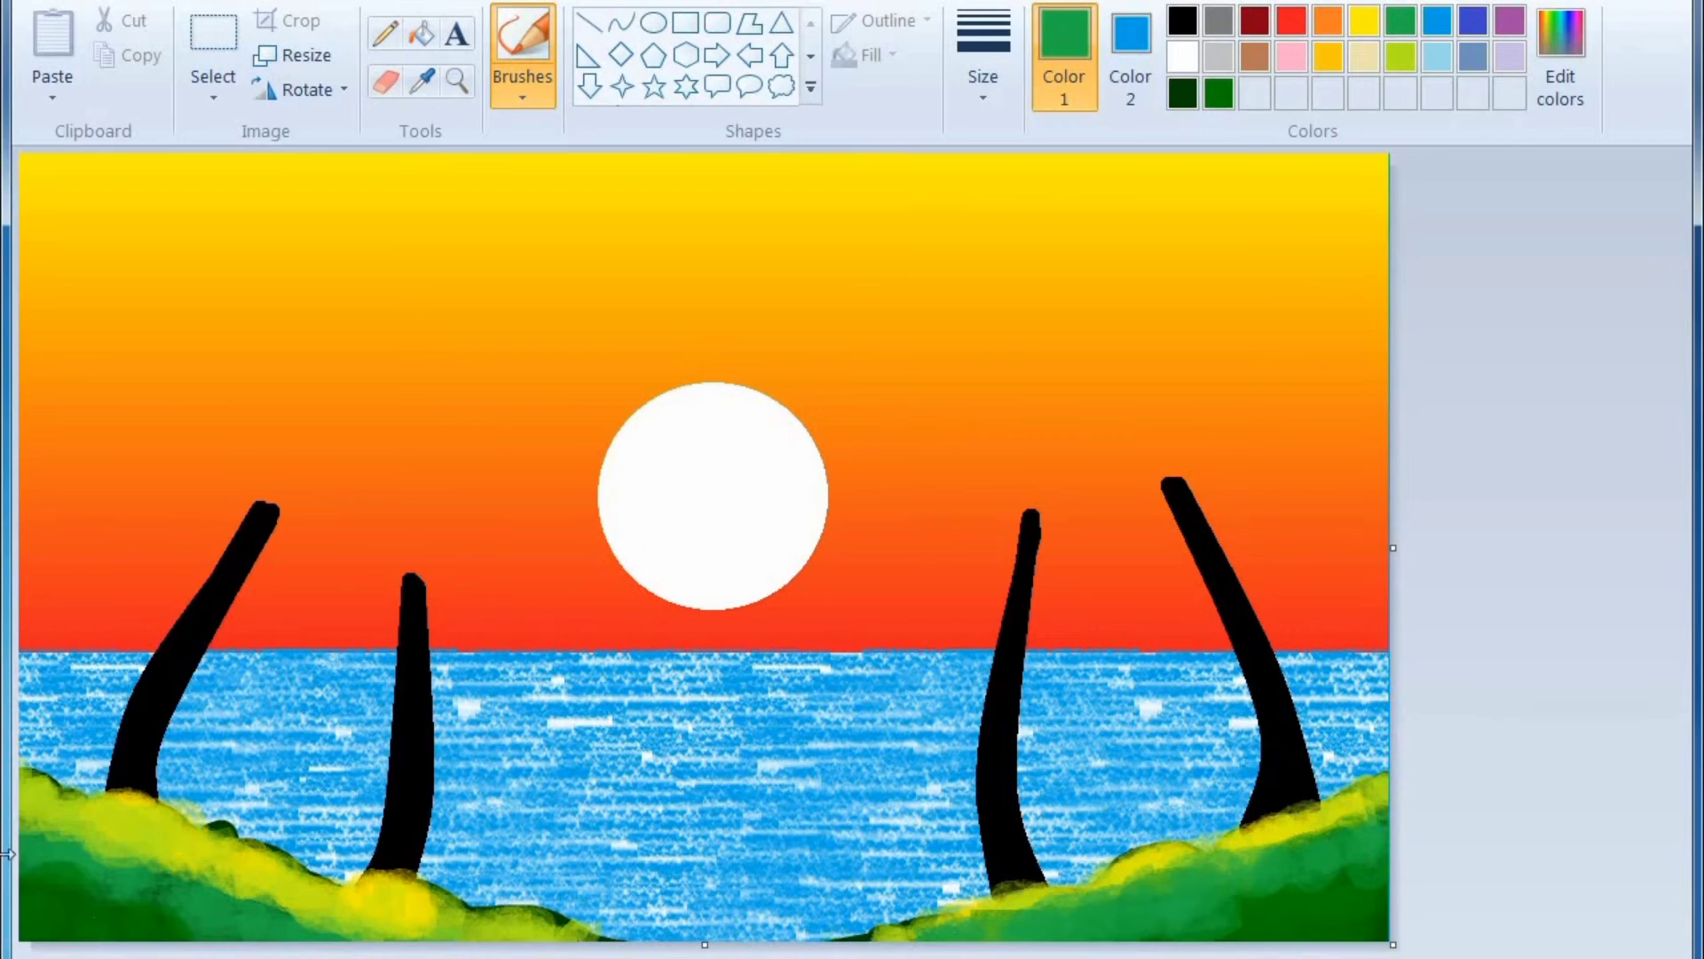
Step: Brush medium green along the left hill's slope and lime over the right hill's lower crest
{"action": "left_click_drag", "start_coordinate": [7, 868], "coordinate": [35, 870]}
{"action": "mouse_move", "coordinate": [30, 857]}
{"action": "left_mouse_down"}
{"action": "mouse_move", "coordinate": [7, 857]}
{"action": "mouse_move", "coordinate": [193, 910]}
{"action": "mouse_move", "coordinate": [458, 943]}
{"action": "left_mouse_up"}
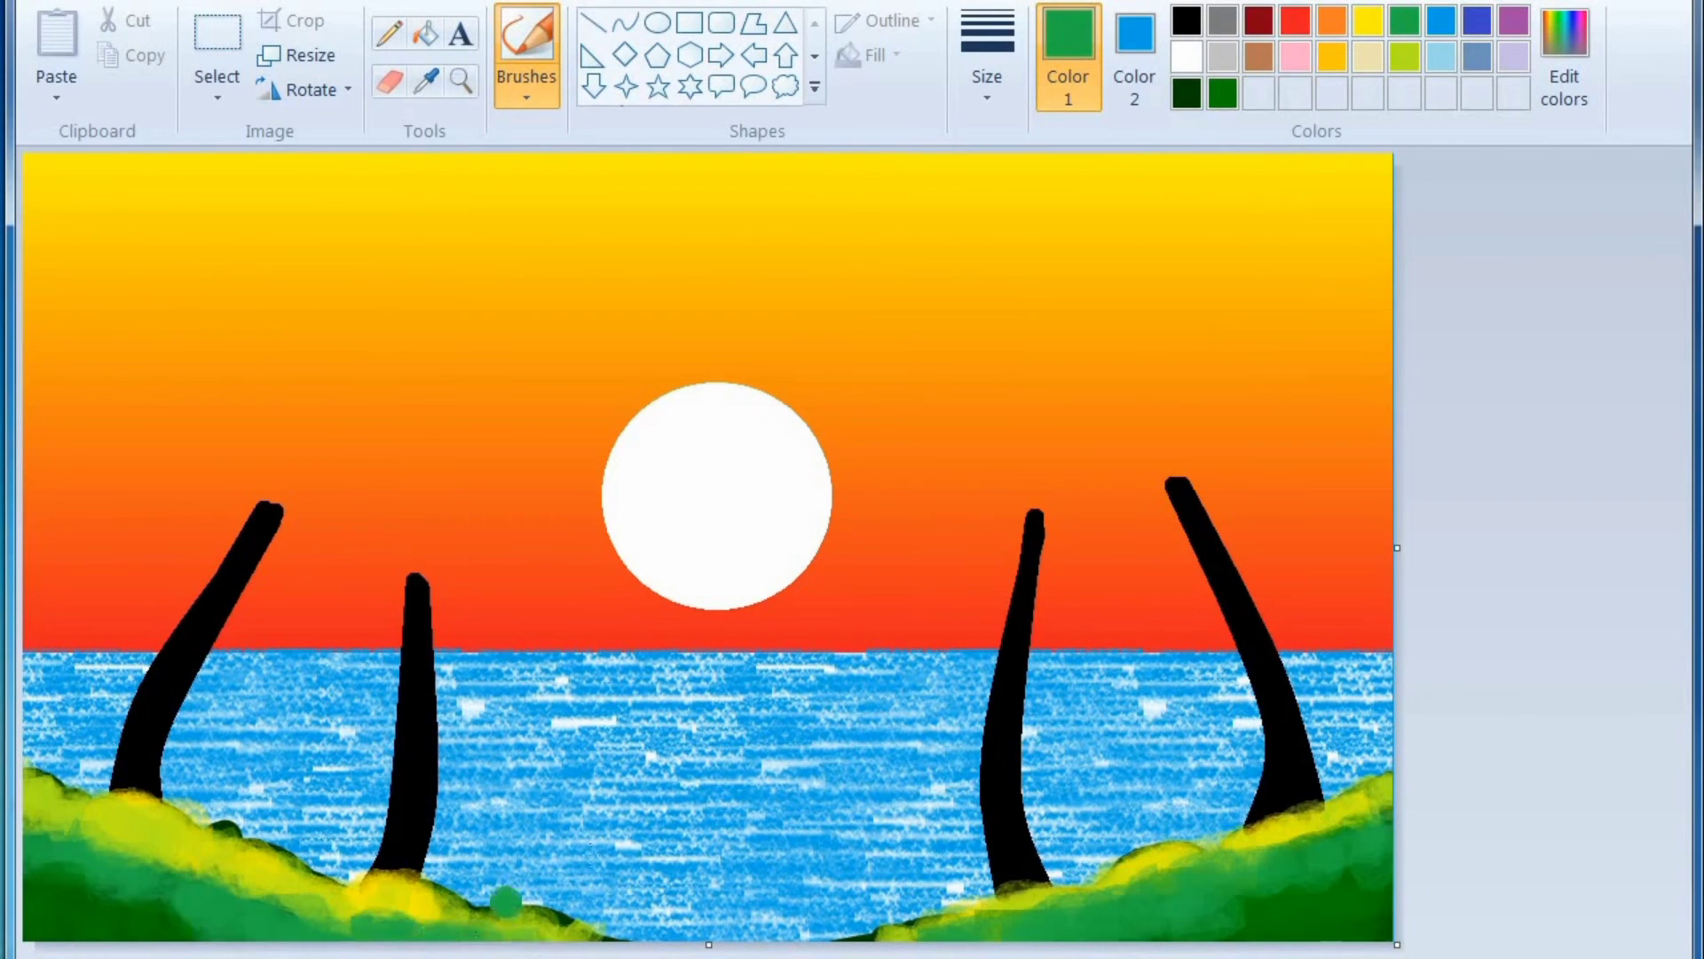
{"action": "left_click", "coordinate": [1405, 58]}
{"action": "mouse_move", "coordinate": [996, 923]}
{"action": "left_mouse_down"}
{"action": "mouse_move", "coordinate": [1194, 879]}
{"action": "mouse_move", "coordinate": [1243, 848]}
{"action": "left_mouse_up"}
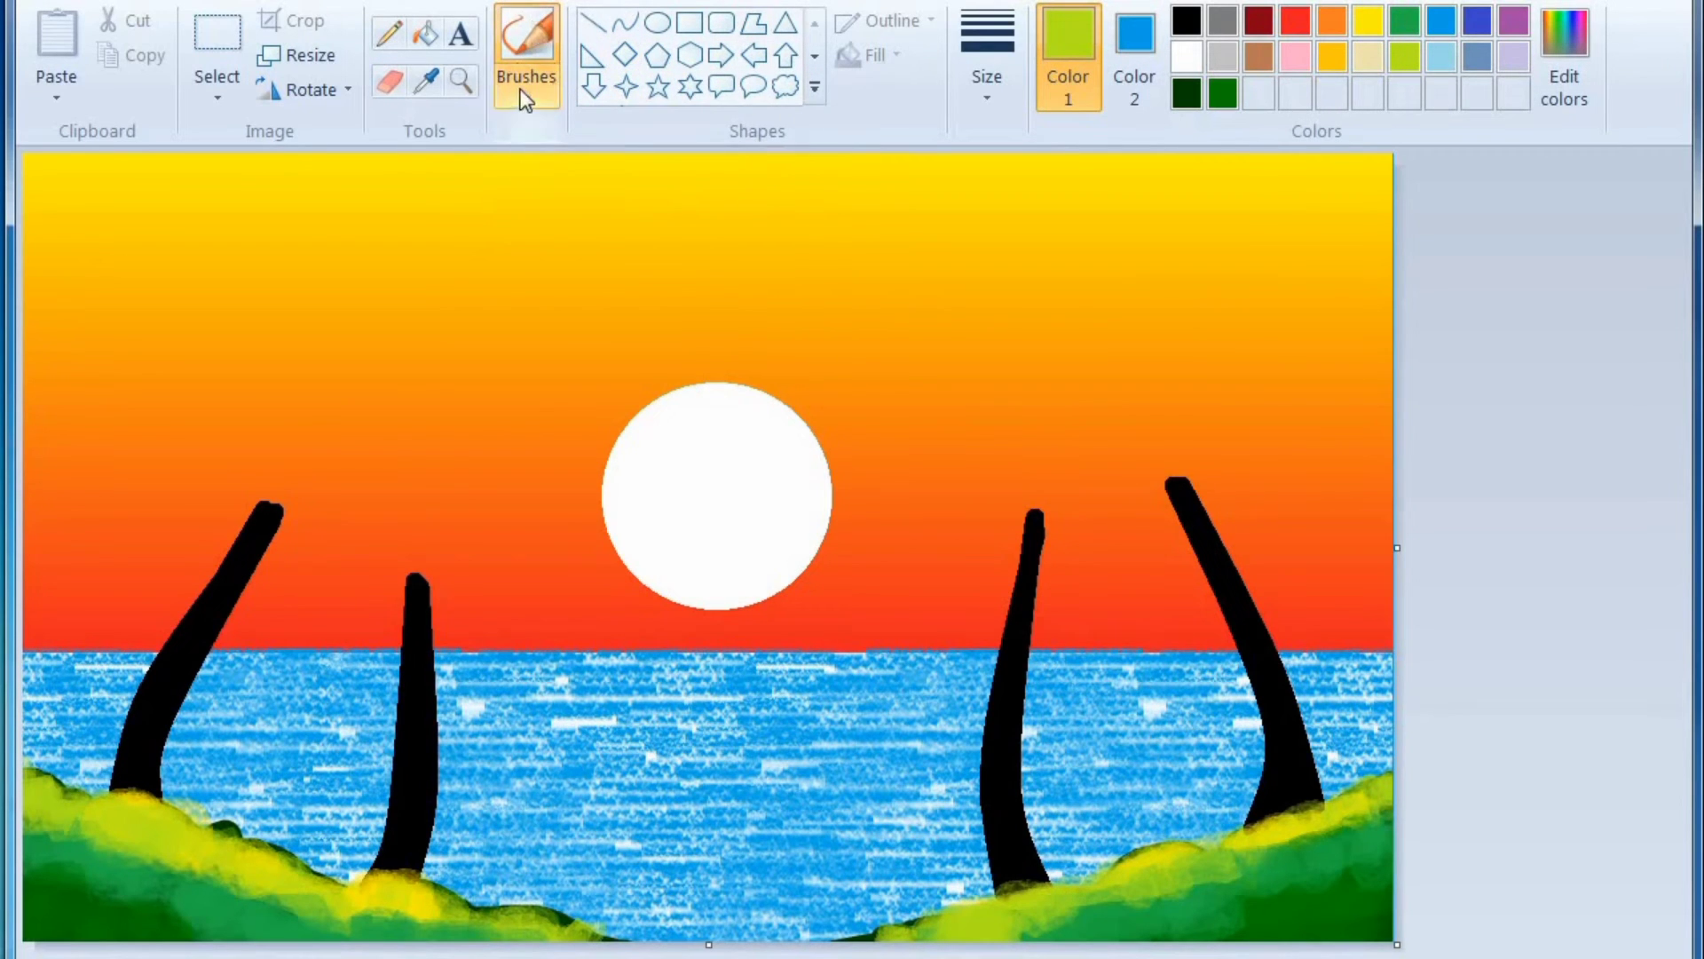
Step: Paint curved palm fronds radiating from the top of the right hill's inner trunk with a thick black Oil brush
{"action": "left_click", "coordinate": [539, 91]}
{"action": "left_click", "coordinate": [534, 204]}
{"action": "left_click", "coordinate": [987, 53]}
{"action": "left_click", "coordinate": [992, 187]}
{"action": "left_click", "coordinate": [1186, 19]}
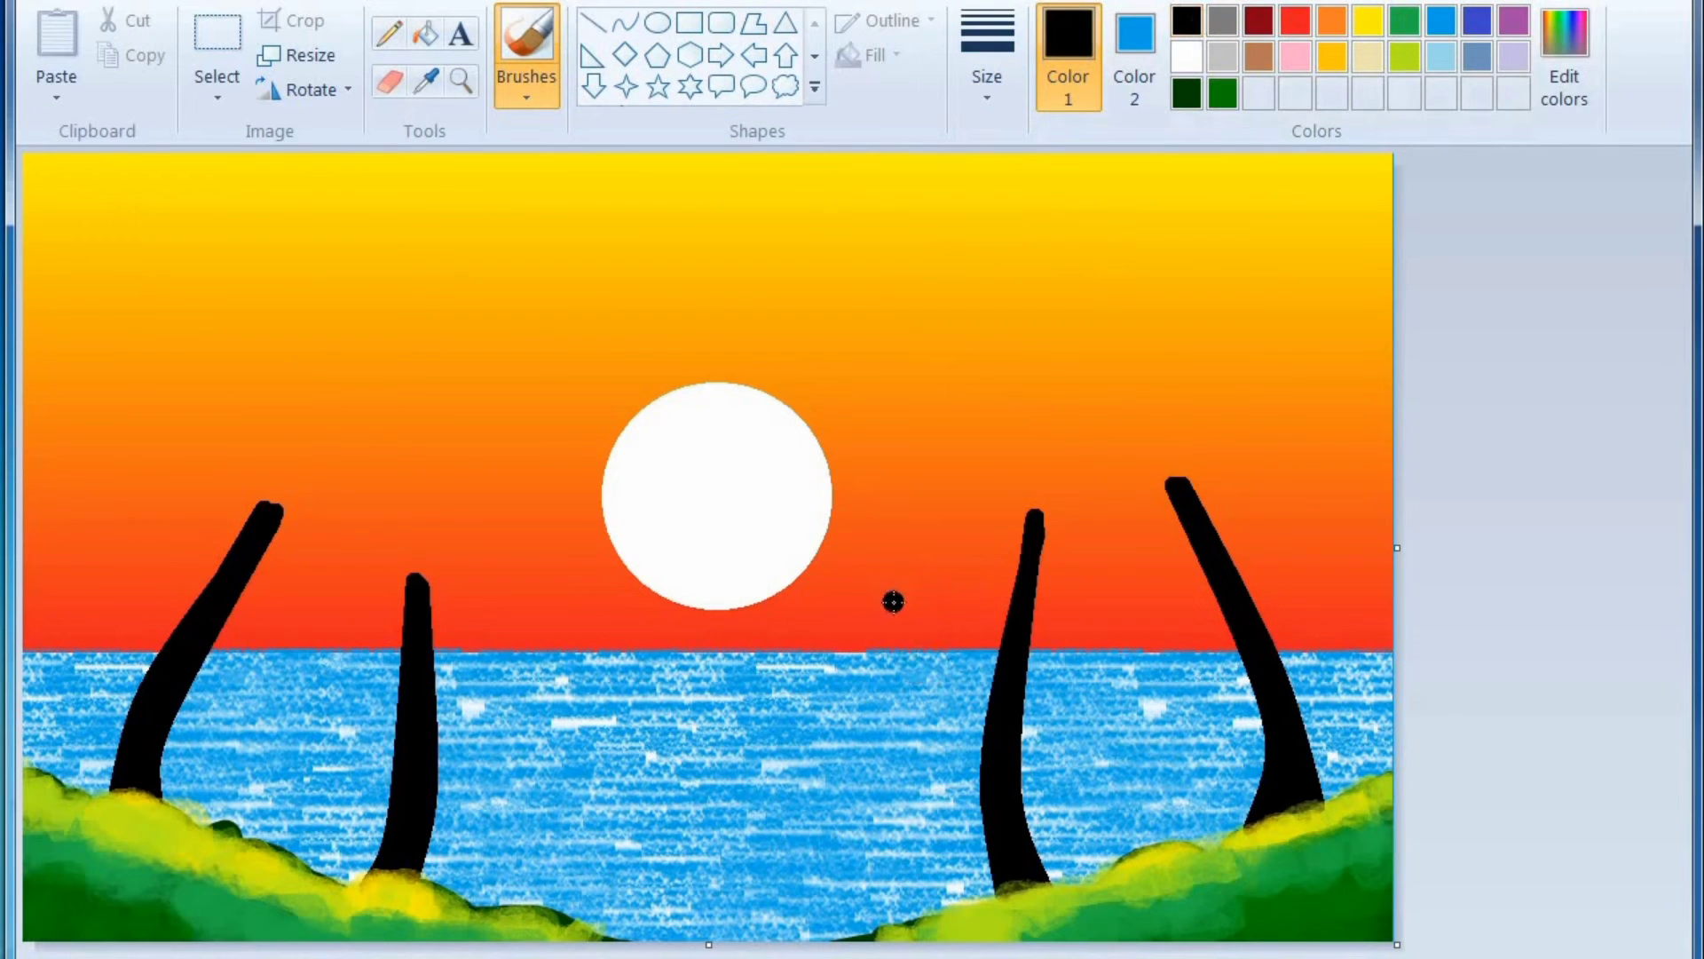
{"action": "mouse_move", "coordinate": [893, 602]}
{"action": "left_mouse_down"}
{"action": "mouse_move", "coordinate": [920, 544]}
{"action": "mouse_move", "coordinate": [1003, 513]}
{"action": "left_mouse_up"}
{"action": "left_click_drag", "start_coordinate": [1135, 565], "coordinate": [1082, 537]}
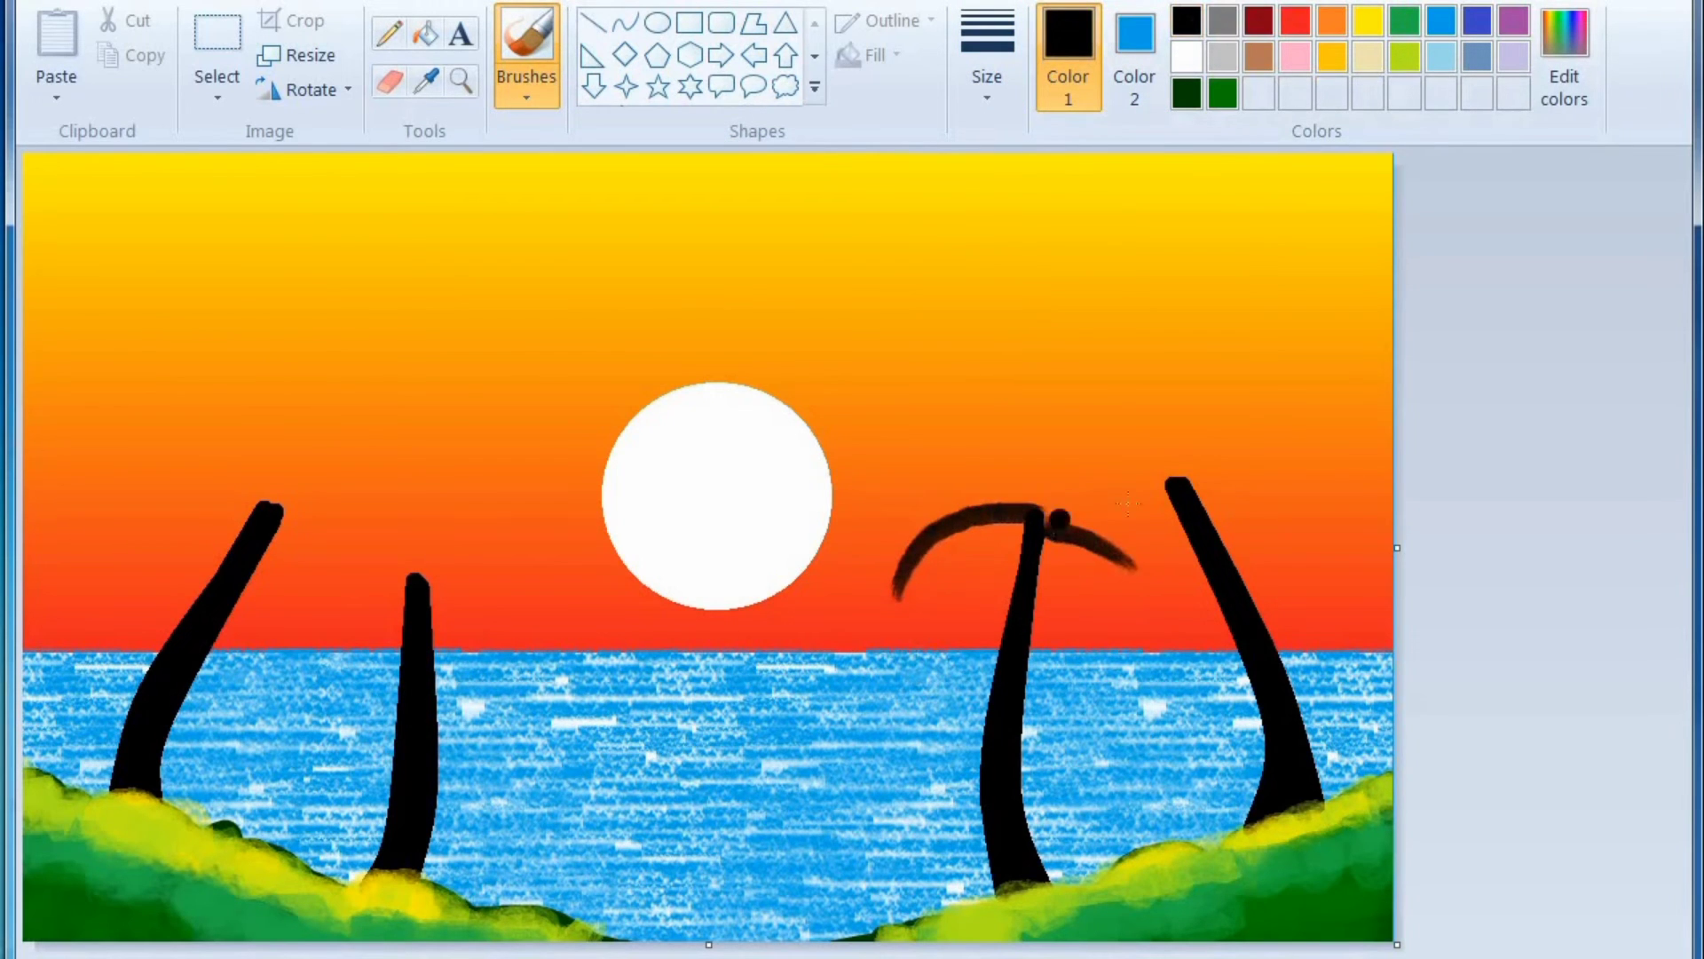
{"action": "left_click_drag", "start_coordinate": [1122, 449], "coordinate": [1045, 515]}
{"action": "mouse_move", "coordinate": [1059, 360]}
{"action": "left_mouse_down"}
{"action": "mouse_move", "coordinate": [1051, 479]}
{"action": "mouse_move", "coordinate": [1007, 456]}
{"action": "mouse_move", "coordinate": [1043, 513]}
{"action": "left_mouse_up"}
{"action": "left_click_drag", "start_coordinate": [983, 393], "coordinate": [1034, 506]}
{"action": "left_click_drag", "start_coordinate": [909, 459], "coordinate": [1034, 508]}
{"action": "mouse_move", "coordinate": [992, 572]}
{"action": "left_mouse_down"}
{"action": "mouse_move", "coordinate": [1029, 515]}
{"action": "mouse_move", "coordinate": [1061, 531]}
{"action": "left_mouse_up"}
Step: Paint black fronds fanning out in all directions from the top of the rightmost trunk
{"action": "left_click_drag", "start_coordinate": [1146, 622], "coordinate": [1169, 471]}
{"action": "left_click_drag", "start_coordinate": [1118, 339], "coordinate": [1187, 469]}
{"action": "left_click_drag", "start_coordinate": [1296, 448], "coordinate": [1218, 458]}
{"action": "left_click_drag", "start_coordinate": [1269, 524], "coordinate": [1187, 478]}
{"action": "left_click_drag", "start_coordinate": [1229, 342], "coordinate": [1178, 475]}
{"action": "left_click_drag", "start_coordinate": [1065, 446], "coordinate": [1174, 489]}
{"action": "left_click_drag", "start_coordinate": [1094, 397], "coordinate": [1181, 477]}
{"action": "left_click_drag", "start_coordinate": [1101, 354], "coordinate": [1173, 449]}
{"action": "left_click_drag", "start_coordinate": [1181, 321], "coordinate": [1173, 451]}
{"action": "left_click_drag", "start_coordinate": [1281, 344], "coordinate": [1212, 434]}
{"action": "left_click_drag", "start_coordinate": [1289, 412], "coordinate": [1203, 449]}
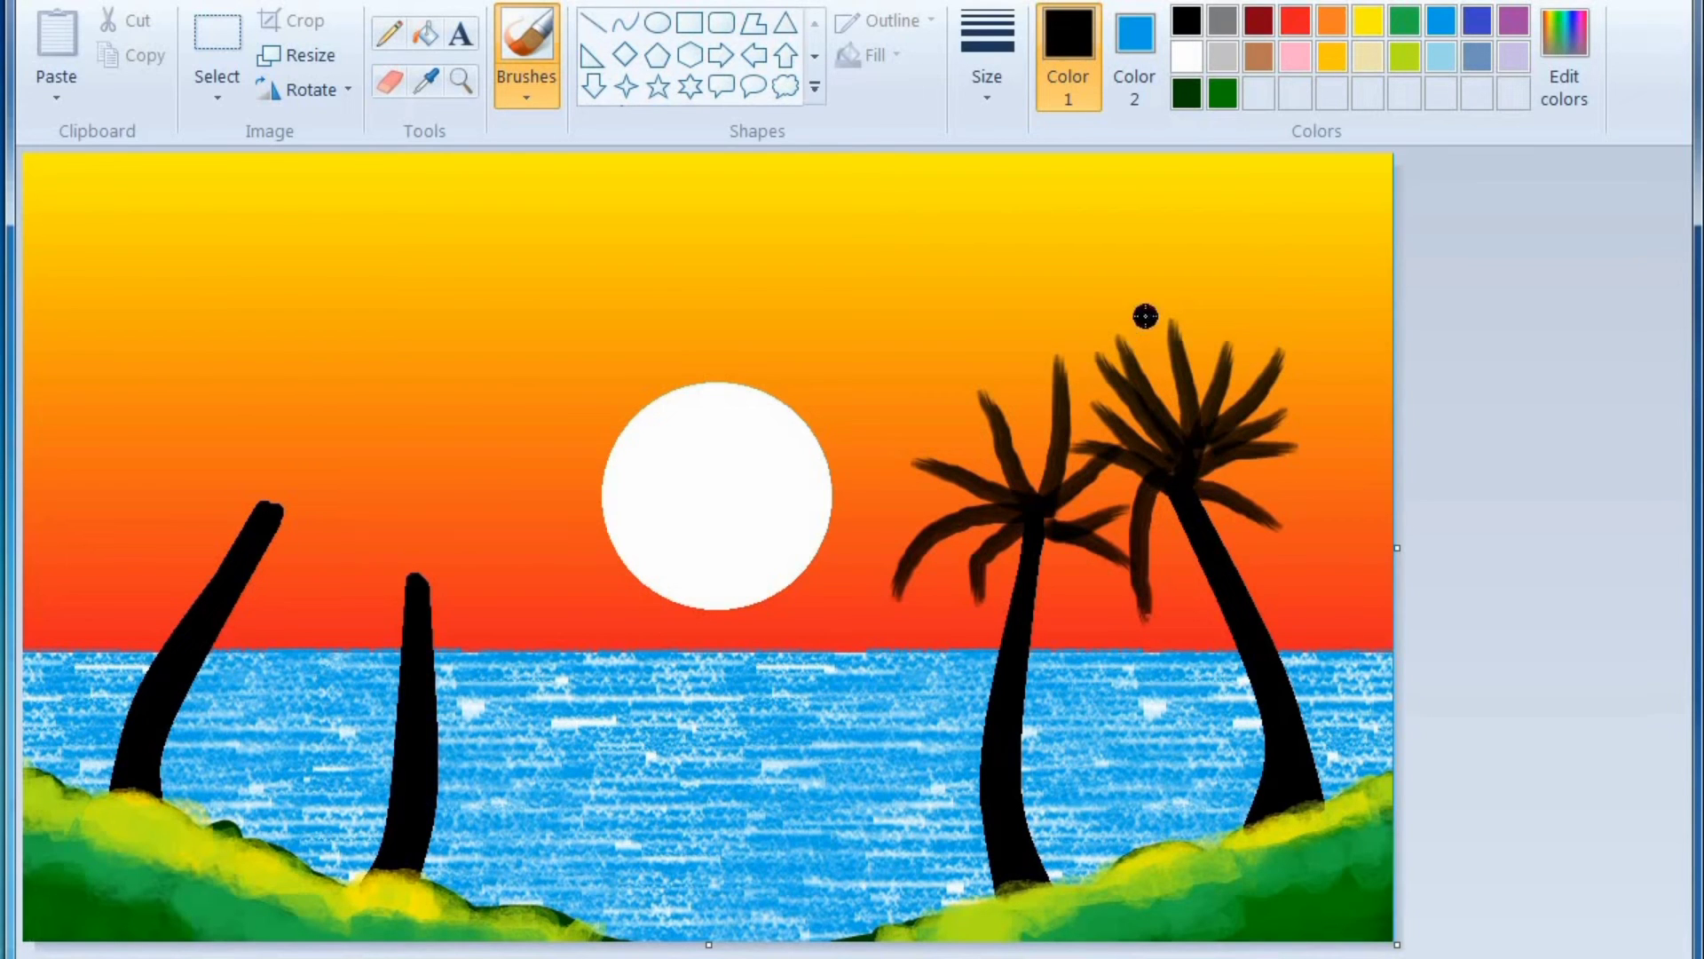
Step: Fill the gaps in the rightmost palm's crown with additional upright, side and drooping black fronds
{"action": "left_click_drag", "start_coordinate": [1146, 316], "coordinate": [1188, 428]}
{"action": "left_click_drag", "start_coordinate": [1207, 306], "coordinate": [1199, 417]}
{"action": "left_click_drag", "start_coordinate": [1158, 324], "coordinate": [1192, 403]}
{"action": "left_click_drag", "start_coordinate": [1274, 346], "coordinate": [1200, 484]}
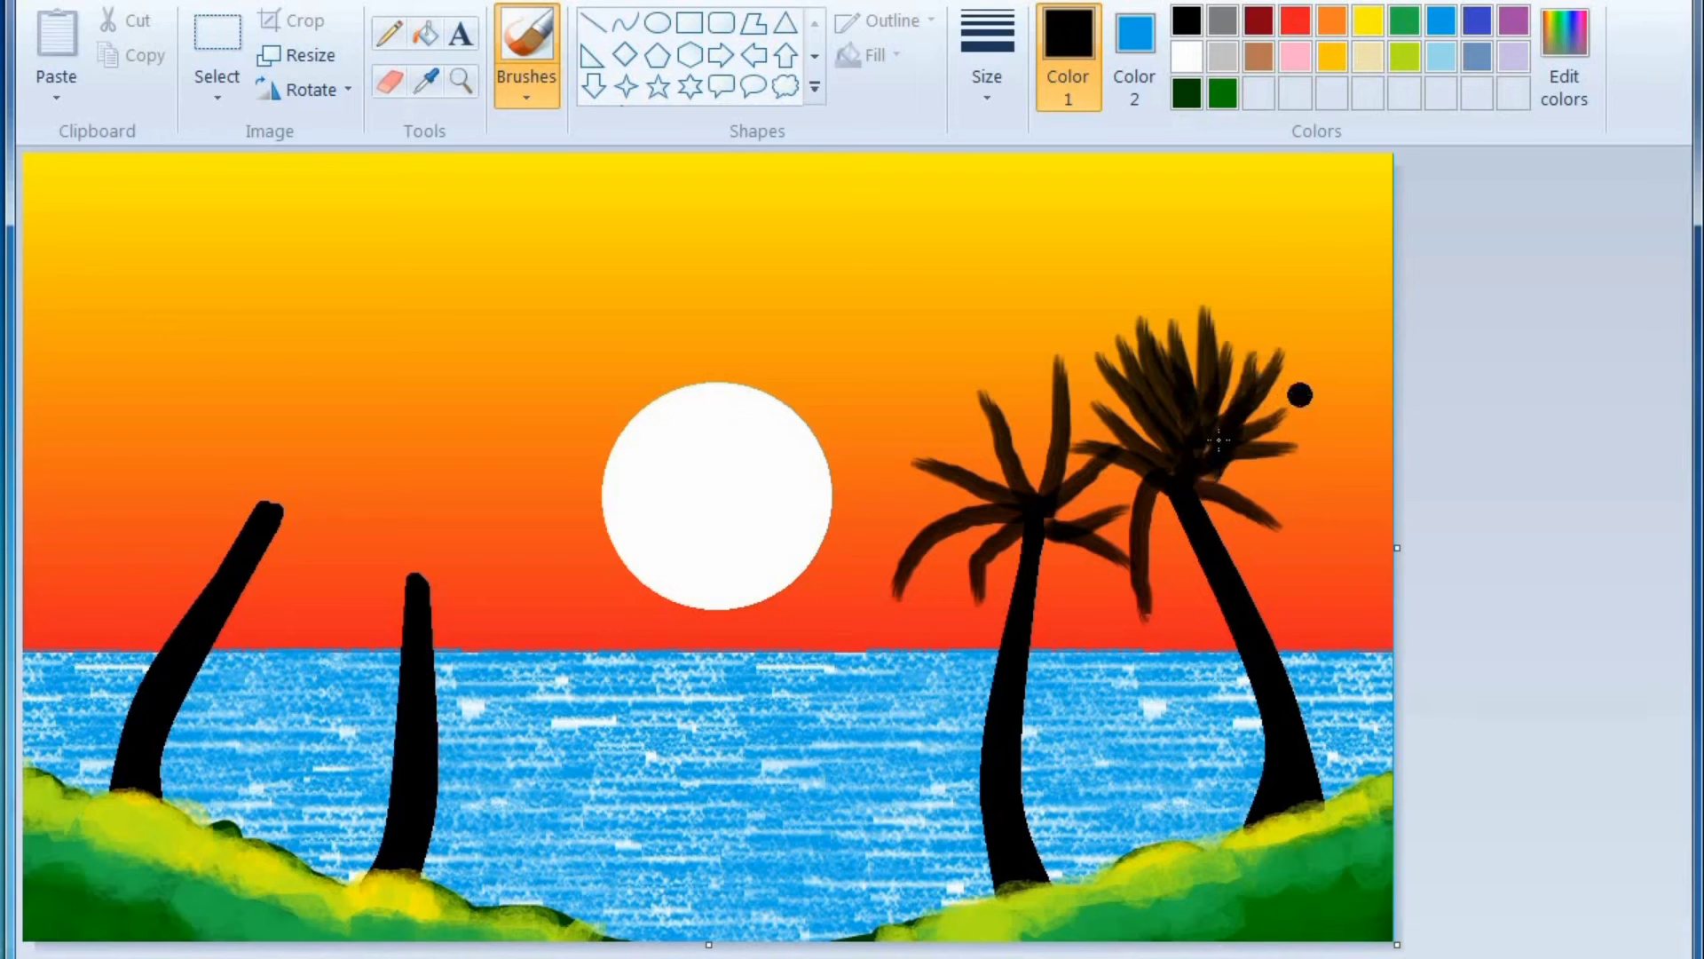
{"action": "left_click_drag", "start_coordinate": [1302, 395], "coordinate": [1203, 448]}
{"action": "left_click_drag", "start_coordinate": [1278, 511], "coordinate": [1198, 470]}
{"action": "left_click_drag", "start_coordinate": [1176, 560], "coordinate": [1164, 513]}
{"action": "left_click_drag", "start_coordinate": [1170, 622], "coordinate": [1161, 504]}
{"action": "left_click_drag", "start_coordinate": [1161, 605], "coordinate": [1161, 495]}
Step: Fill out the crown of the right hill's inner palm with more black fronds all around
{"action": "mouse_move", "coordinate": [1104, 593]}
{"action": "left_mouse_down"}
{"action": "mouse_move", "coordinate": [1147, 464]}
{"action": "mouse_move", "coordinate": [1056, 515]}
{"action": "left_mouse_up"}
{"action": "left_click_drag", "start_coordinate": [1116, 382], "coordinate": [1059, 475]}
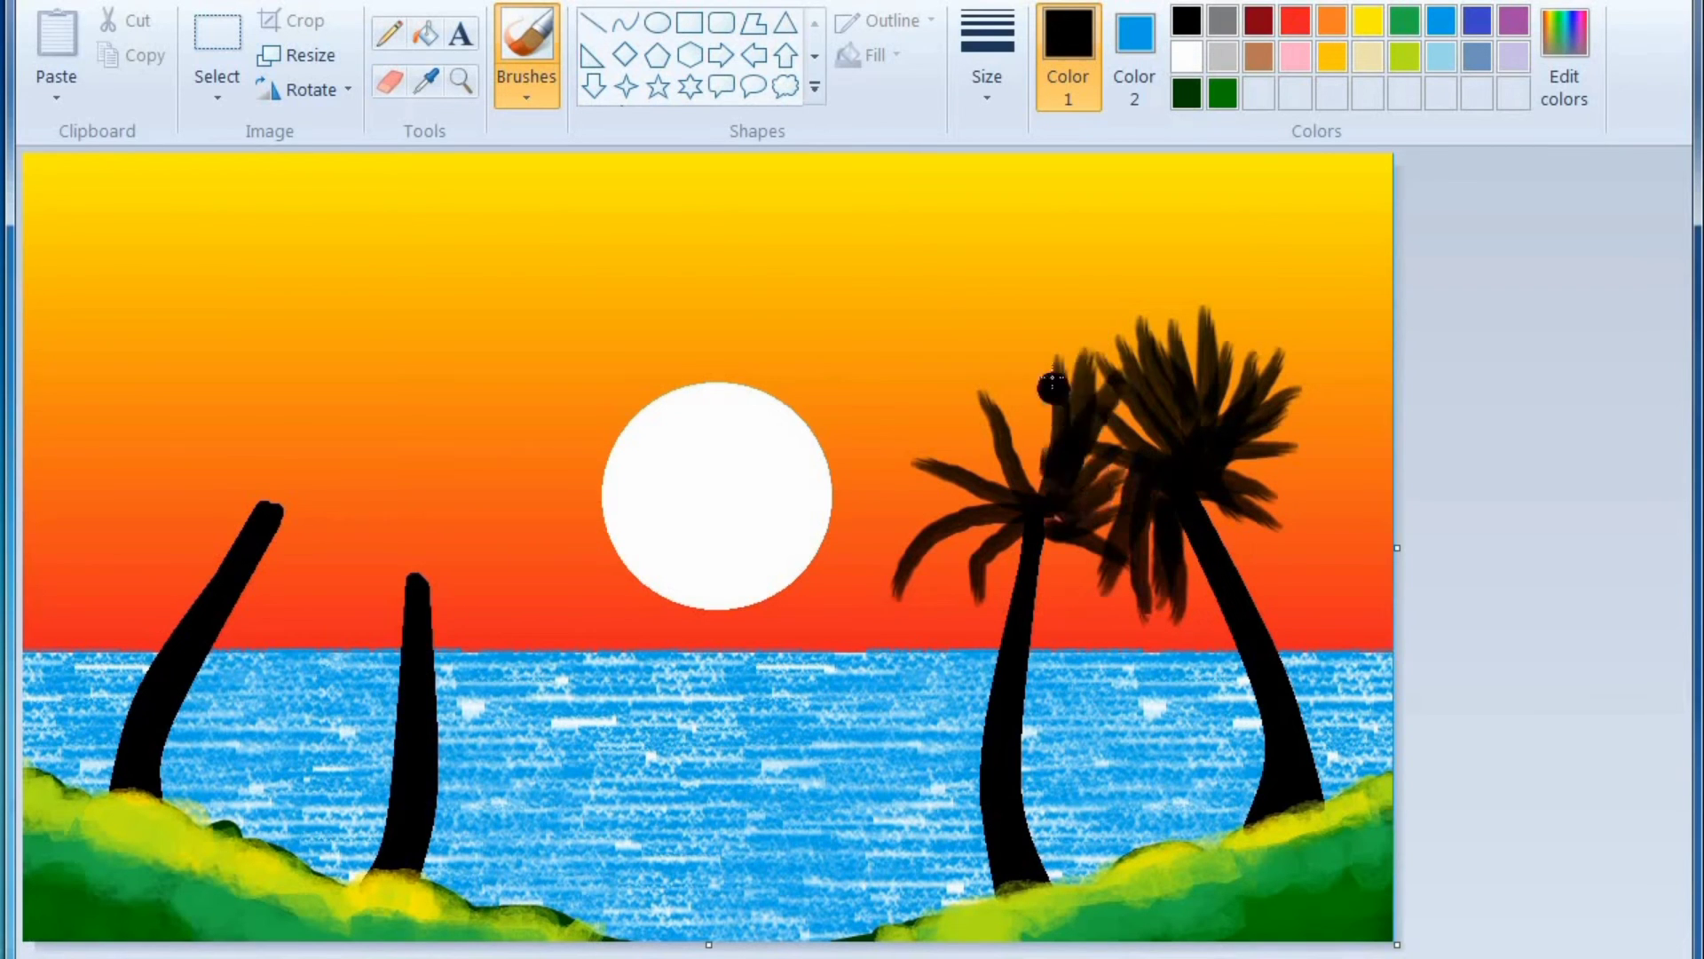
{"action": "left_click_drag", "start_coordinate": [1042, 386], "coordinate": [1034, 478]}
{"action": "left_click_drag", "start_coordinate": [989, 367], "coordinate": [1015, 475]}
{"action": "mouse_move", "coordinate": [1013, 398]}
{"action": "left_mouse_down"}
{"action": "mouse_move", "coordinate": [1031, 480]}
{"action": "mouse_move", "coordinate": [1002, 486]}
{"action": "left_mouse_up"}
{"action": "left_click_drag", "start_coordinate": [941, 386], "coordinate": [990, 471]}
{"action": "left_click_drag", "start_coordinate": [880, 518], "coordinate": [994, 497]}
{"action": "mouse_move", "coordinate": [924, 597]}
{"action": "left_mouse_down"}
{"action": "mouse_move", "coordinate": [999, 508]}
{"action": "mouse_move", "coordinate": [1022, 515]}
{"action": "left_mouse_up"}
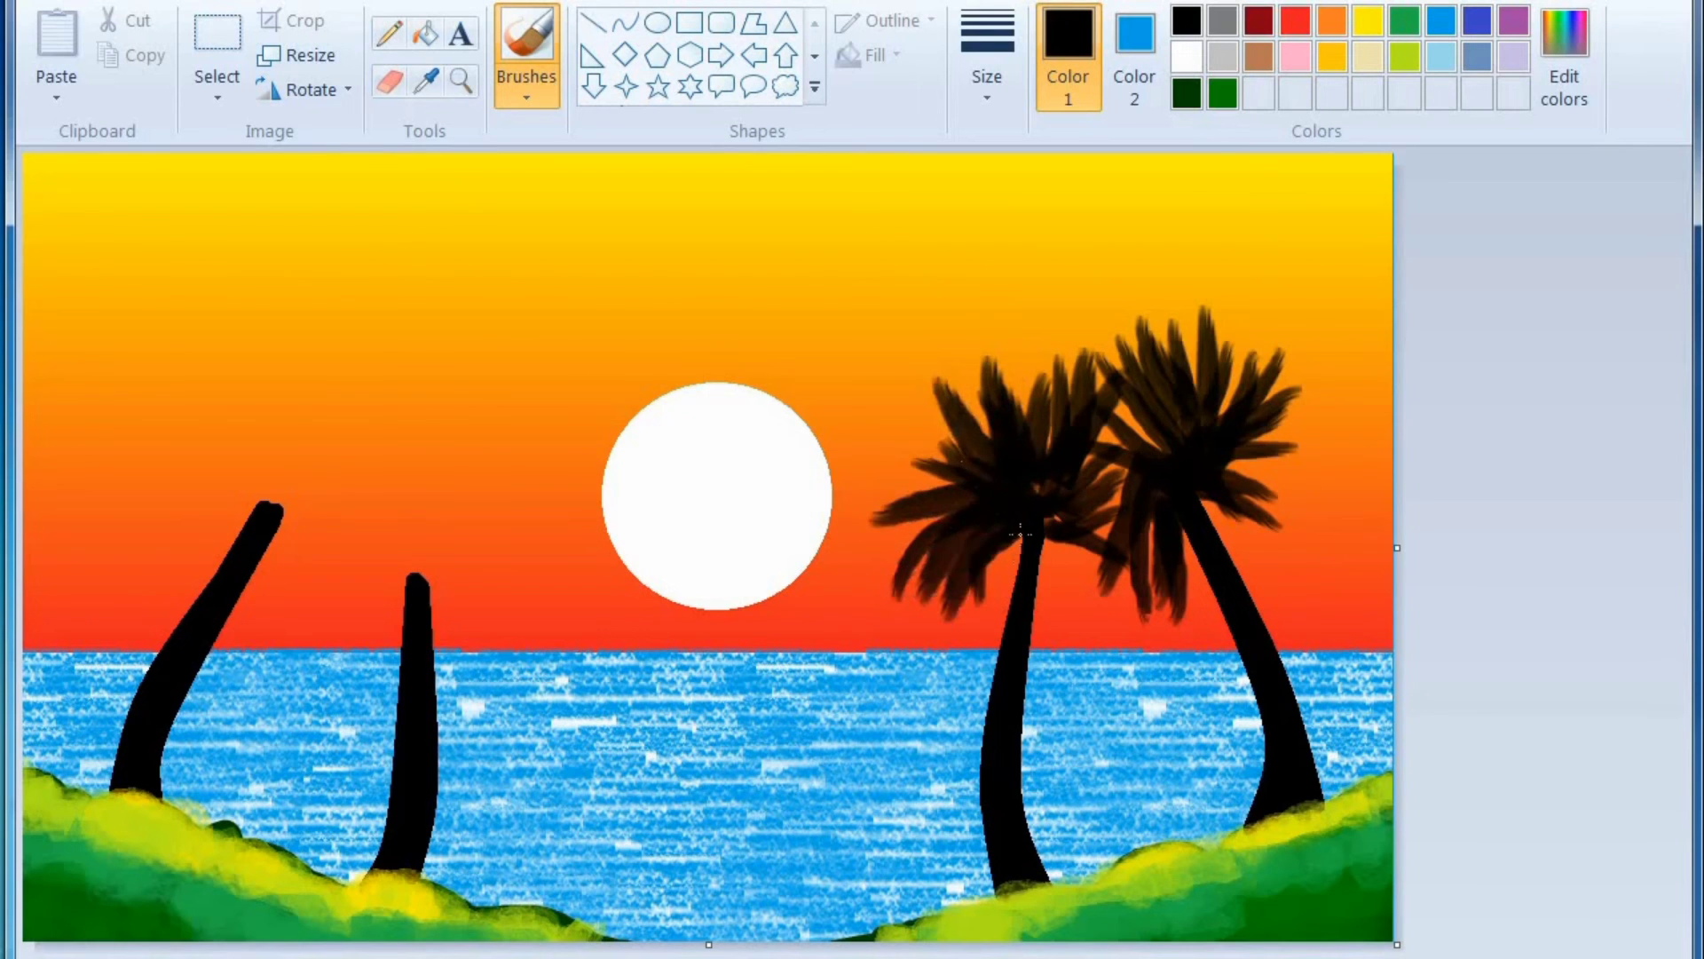
{"action": "left_click_drag", "start_coordinate": [986, 615], "coordinate": [1021, 532]}
{"action": "left_click_drag", "start_coordinate": [1064, 611], "coordinate": [1047, 536]}
Step: Thicken the underside and outer edge of the rightmost palm's crown with more black fronds
{"action": "mouse_move", "coordinate": [1107, 586]}
{"action": "left_mouse_down"}
{"action": "mouse_move", "coordinate": [1044, 527]}
{"action": "mouse_move", "coordinate": [1094, 401]}
{"action": "mouse_move", "coordinate": [1136, 437]}
{"action": "left_mouse_up"}
{"action": "left_click_drag", "start_coordinate": [1122, 571], "coordinate": [1144, 497]}
{"action": "mouse_move", "coordinate": [1254, 533]}
{"action": "left_mouse_down"}
{"action": "mouse_move", "coordinate": [1209, 499]}
{"action": "mouse_move", "coordinate": [1225, 467]}
{"action": "left_mouse_up"}
{"action": "left_click_drag", "start_coordinate": [1323, 430], "coordinate": [1233, 449]}
{"action": "mouse_move", "coordinate": [1151, 621]}
{"action": "left_mouse_down"}
{"action": "mouse_move", "coordinate": [1142, 520]}
{"action": "mouse_move", "coordinate": [1166, 519]}
{"action": "left_mouse_up"}
{"action": "left_click_drag", "start_coordinate": [1206, 614], "coordinate": [1190, 524]}
Step: Paint black fronds radiating from the top of the leaning trunk on the left hill
{"action": "left_click_drag", "start_coordinate": [105, 508], "coordinate": [249, 520]}
{"action": "left_click_drag", "start_coordinate": [138, 438], "coordinate": [246, 524]}
{"action": "left_click_drag", "start_coordinate": [199, 359], "coordinate": [255, 487]}
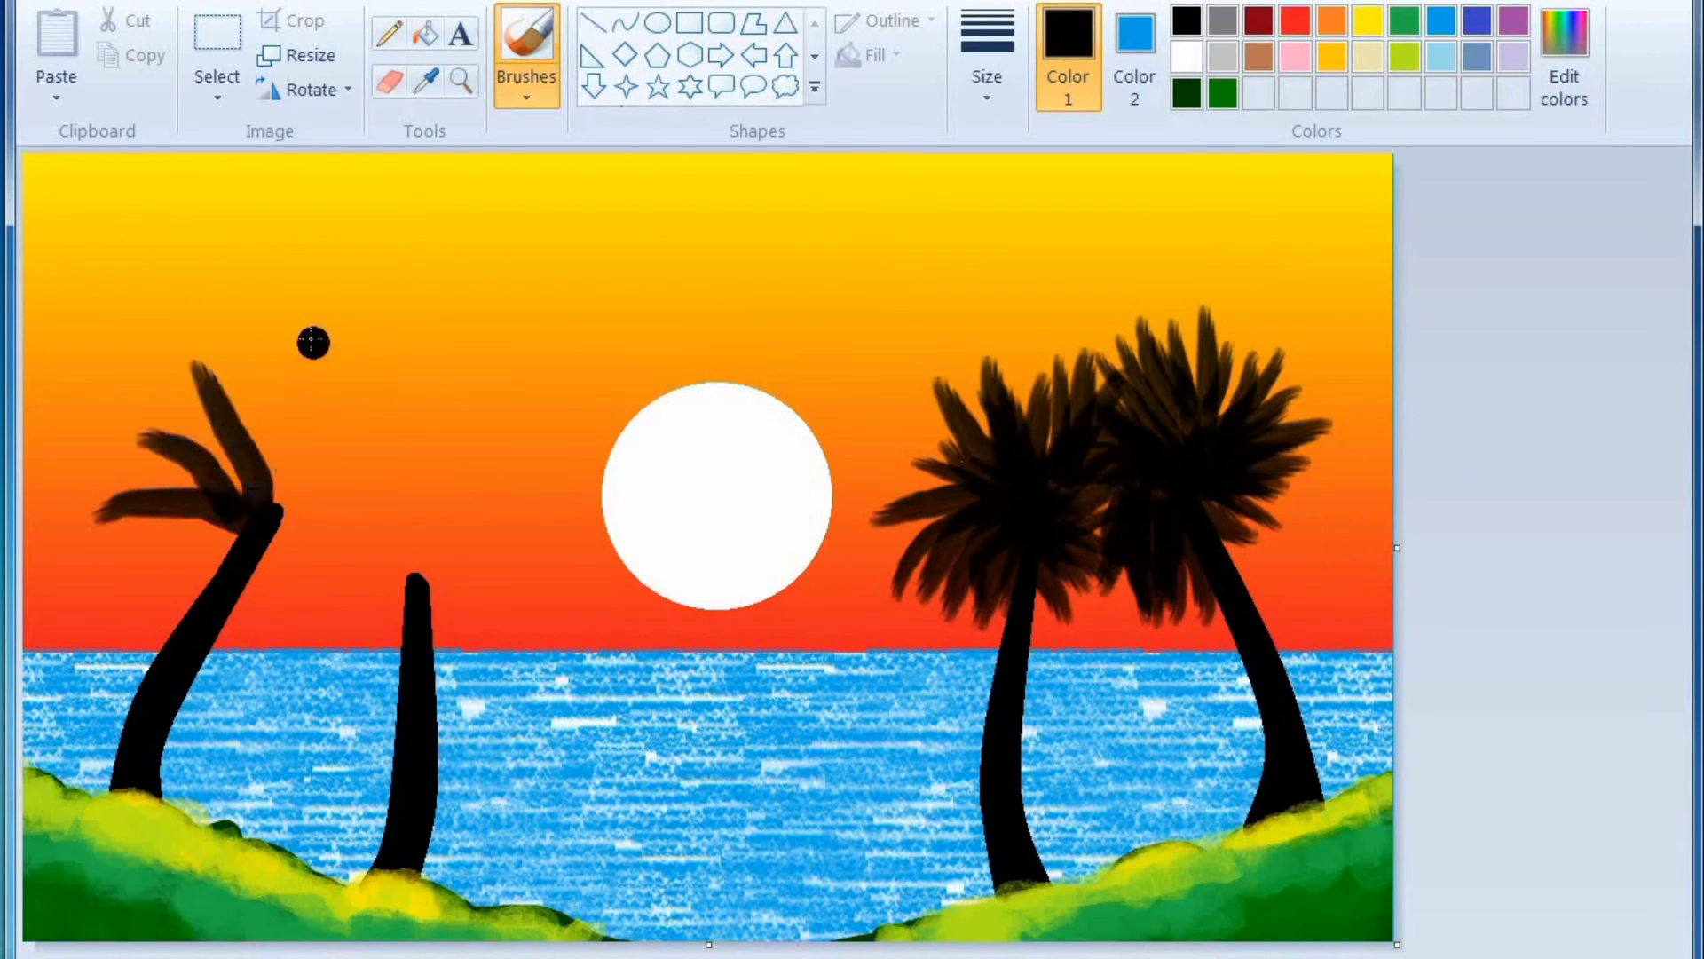
{"action": "left_click_drag", "start_coordinate": [312, 338], "coordinate": [267, 479]}
{"action": "left_click_drag", "start_coordinate": [358, 391], "coordinate": [274, 501]}
{"action": "left_click_drag", "start_coordinate": [337, 573], "coordinate": [280, 506]}
{"action": "left_click_drag", "start_coordinate": [266, 648], "coordinate": [277, 528]}
Step: Paint black fronds radiating from the top of the upright trunk on the left hill
{"action": "left_click_drag", "start_coordinate": [328, 652], "coordinate": [410, 584]}
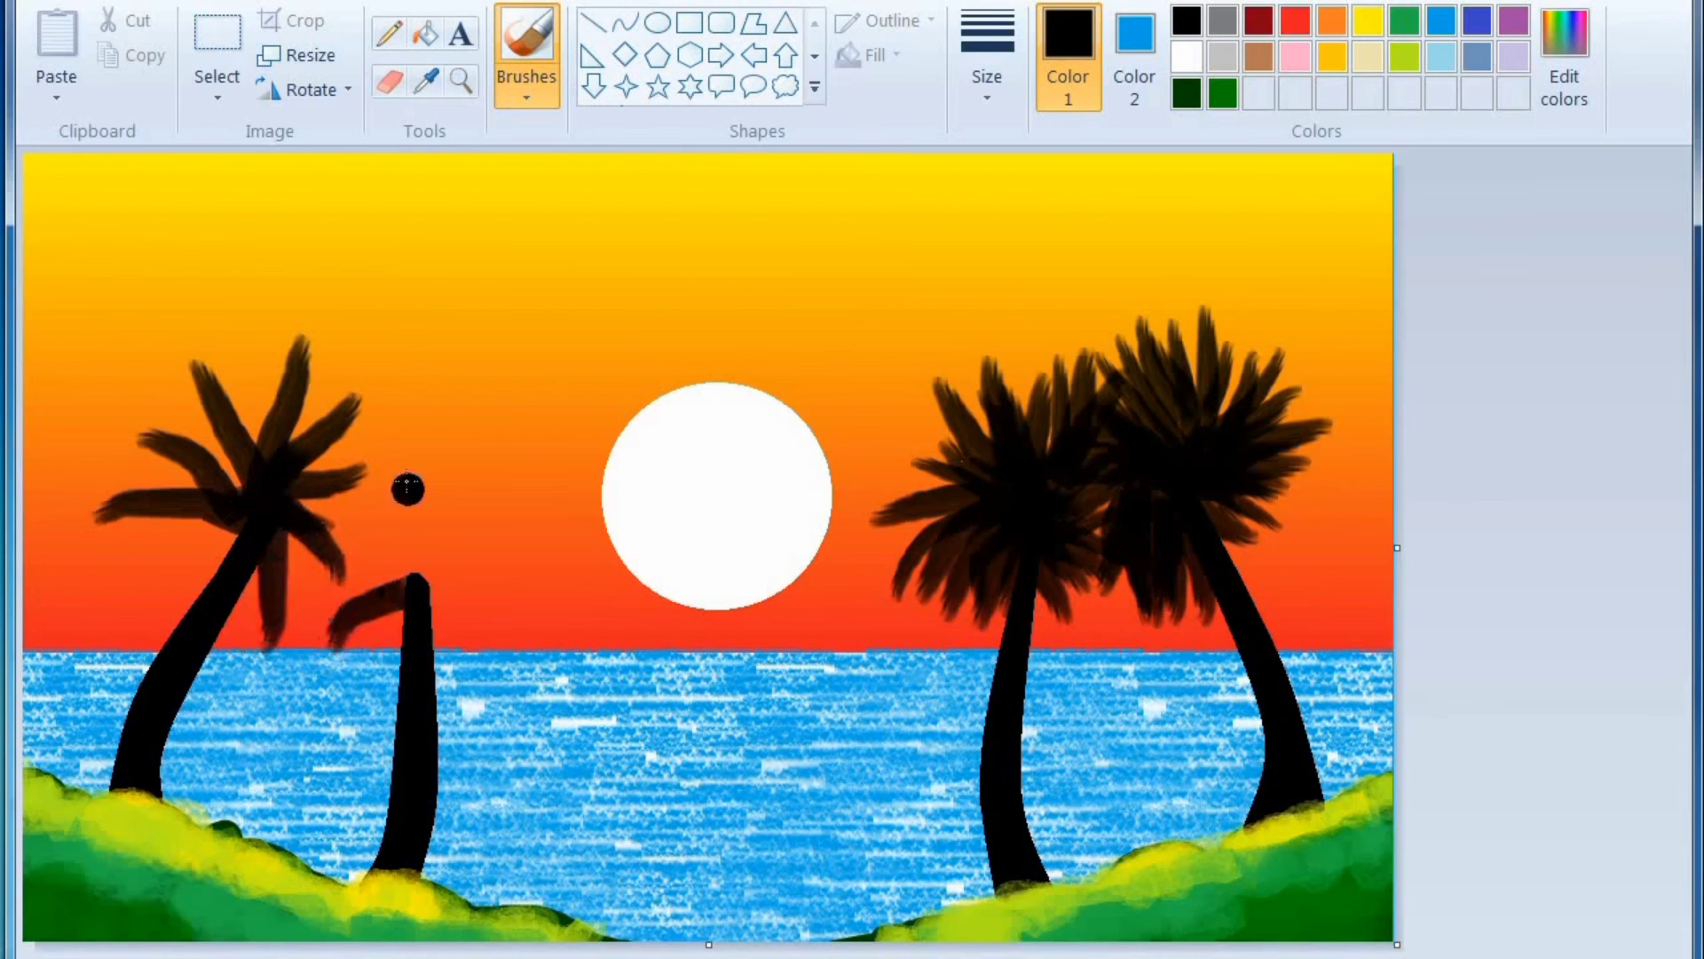
{"action": "left_click_drag", "start_coordinate": [407, 488], "coordinate": [413, 585]}
{"action": "left_click_drag", "start_coordinate": [483, 484], "coordinate": [424, 581]}
{"action": "left_click_drag", "start_coordinate": [562, 553], "coordinate": [436, 590]}
{"action": "left_click_drag", "start_coordinate": [529, 649], "coordinate": [431, 592]}
{"action": "left_click_drag", "start_coordinate": [462, 685], "coordinate": [431, 597]}
{"action": "left_click_drag", "start_coordinate": [355, 679], "coordinate": [405, 568]}
{"action": "left_click_drag", "start_coordinate": [366, 497], "coordinate": [401, 566]}
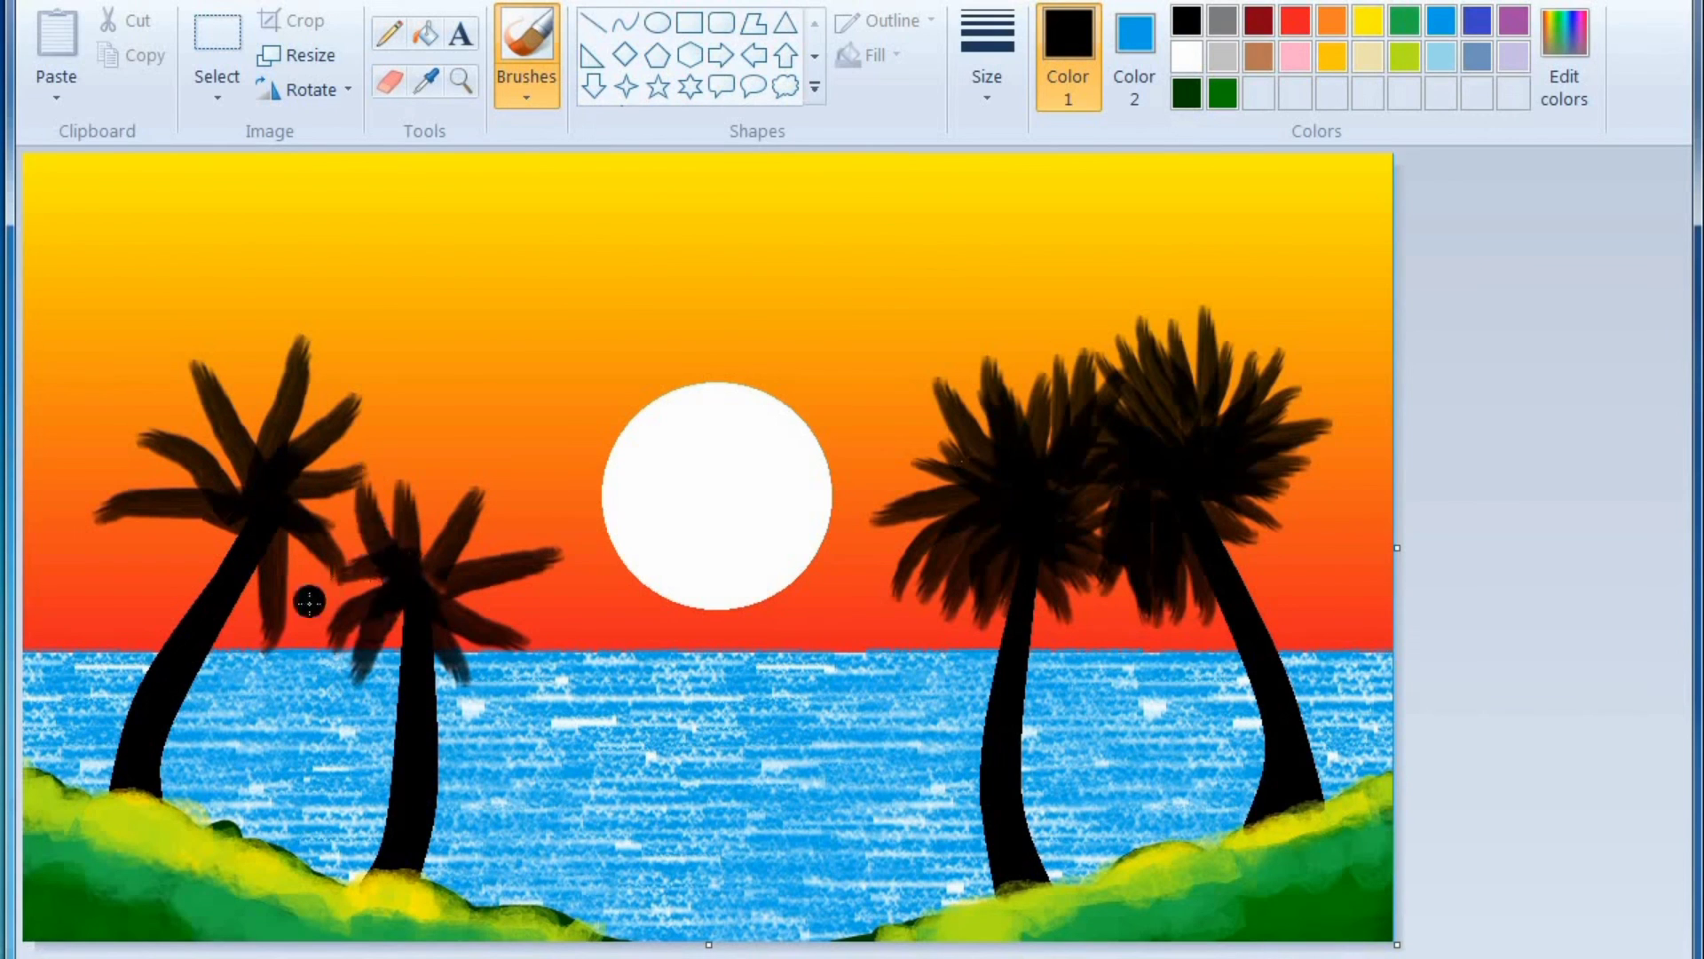
Step: Fill the gaps in the upright left palm's crown with extra black fronds above, beside and below
{"action": "left_click_drag", "start_coordinate": [301, 597], "coordinate": [388, 570]}
{"action": "left_click_drag", "start_coordinate": [335, 502], "coordinate": [373, 568]}
{"action": "mouse_move", "coordinate": [434, 457]}
{"action": "left_mouse_down"}
{"action": "mouse_move", "coordinate": [433, 582]}
{"action": "mouse_move", "coordinate": [407, 568]}
{"action": "left_mouse_up"}
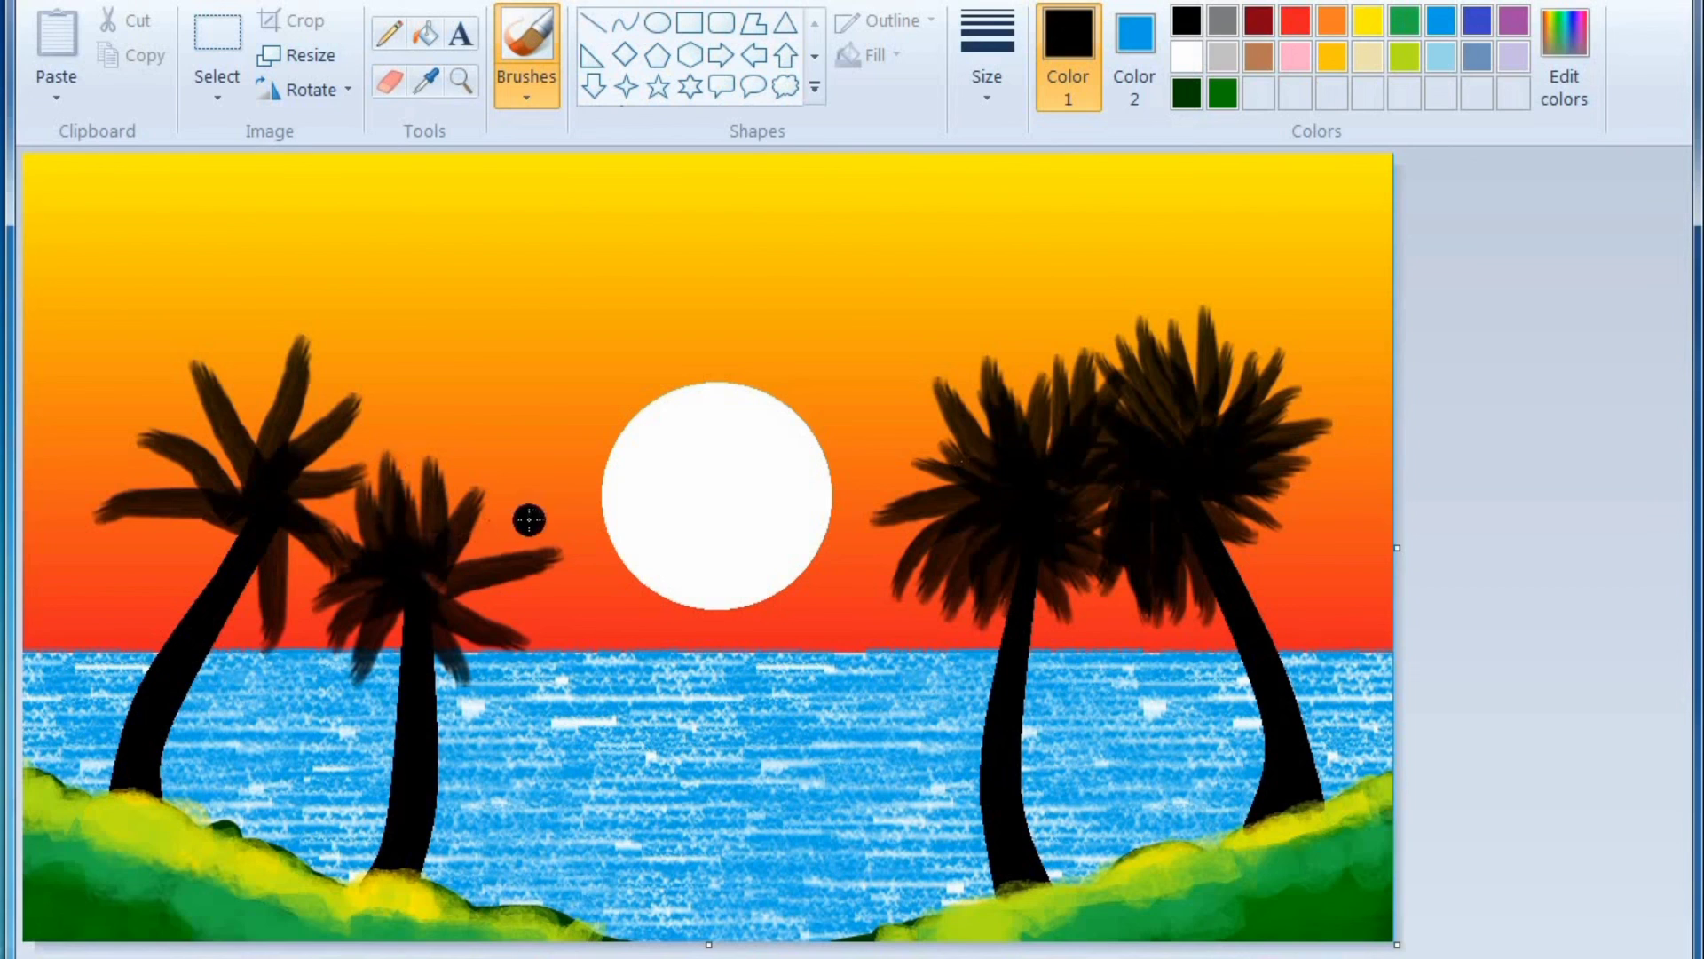
{"action": "left_click_drag", "start_coordinate": [529, 514], "coordinate": [448, 573]}
{"action": "left_click_drag", "start_coordinate": [555, 609], "coordinate": [439, 588]}
{"action": "left_click_drag", "start_coordinate": [364, 688], "coordinate": [401, 614]}
Step: Fill out the leaning left palm's crown with dense black fronds around its sides, top and underside
{"action": "left_click_drag", "start_coordinate": [93, 578], "coordinate": [227, 514]}
{"action": "mouse_move", "coordinate": [160, 613]}
{"action": "left_mouse_down"}
{"action": "mouse_move", "coordinate": [238, 522]}
{"action": "mouse_move", "coordinate": [197, 540]}
{"action": "left_mouse_up"}
{"action": "left_click_drag", "start_coordinate": [93, 559], "coordinate": [209, 510]}
{"action": "left_click_drag", "start_coordinate": [102, 464], "coordinate": [209, 489]}
{"action": "left_click_drag", "start_coordinate": [126, 349], "coordinate": [232, 486]}
{"action": "left_click_drag", "start_coordinate": [222, 348], "coordinate": [253, 457]}
{"action": "left_click_drag", "start_coordinate": [253, 322], "coordinate": [259, 454]}
{"action": "mouse_move", "coordinate": [320, 353]}
{"action": "left_mouse_down"}
{"action": "mouse_move", "coordinate": [267, 454]}
{"action": "mouse_move", "coordinate": [266, 426]}
{"action": "mouse_move", "coordinate": [298, 440]}
{"action": "mouse_move", "coordinate": [302, 476]}
{"action": "left_mouse_up"}
{"action": "left_click_drag", "start_coordinate": [364, 530], "coordinate": [293, 483]}
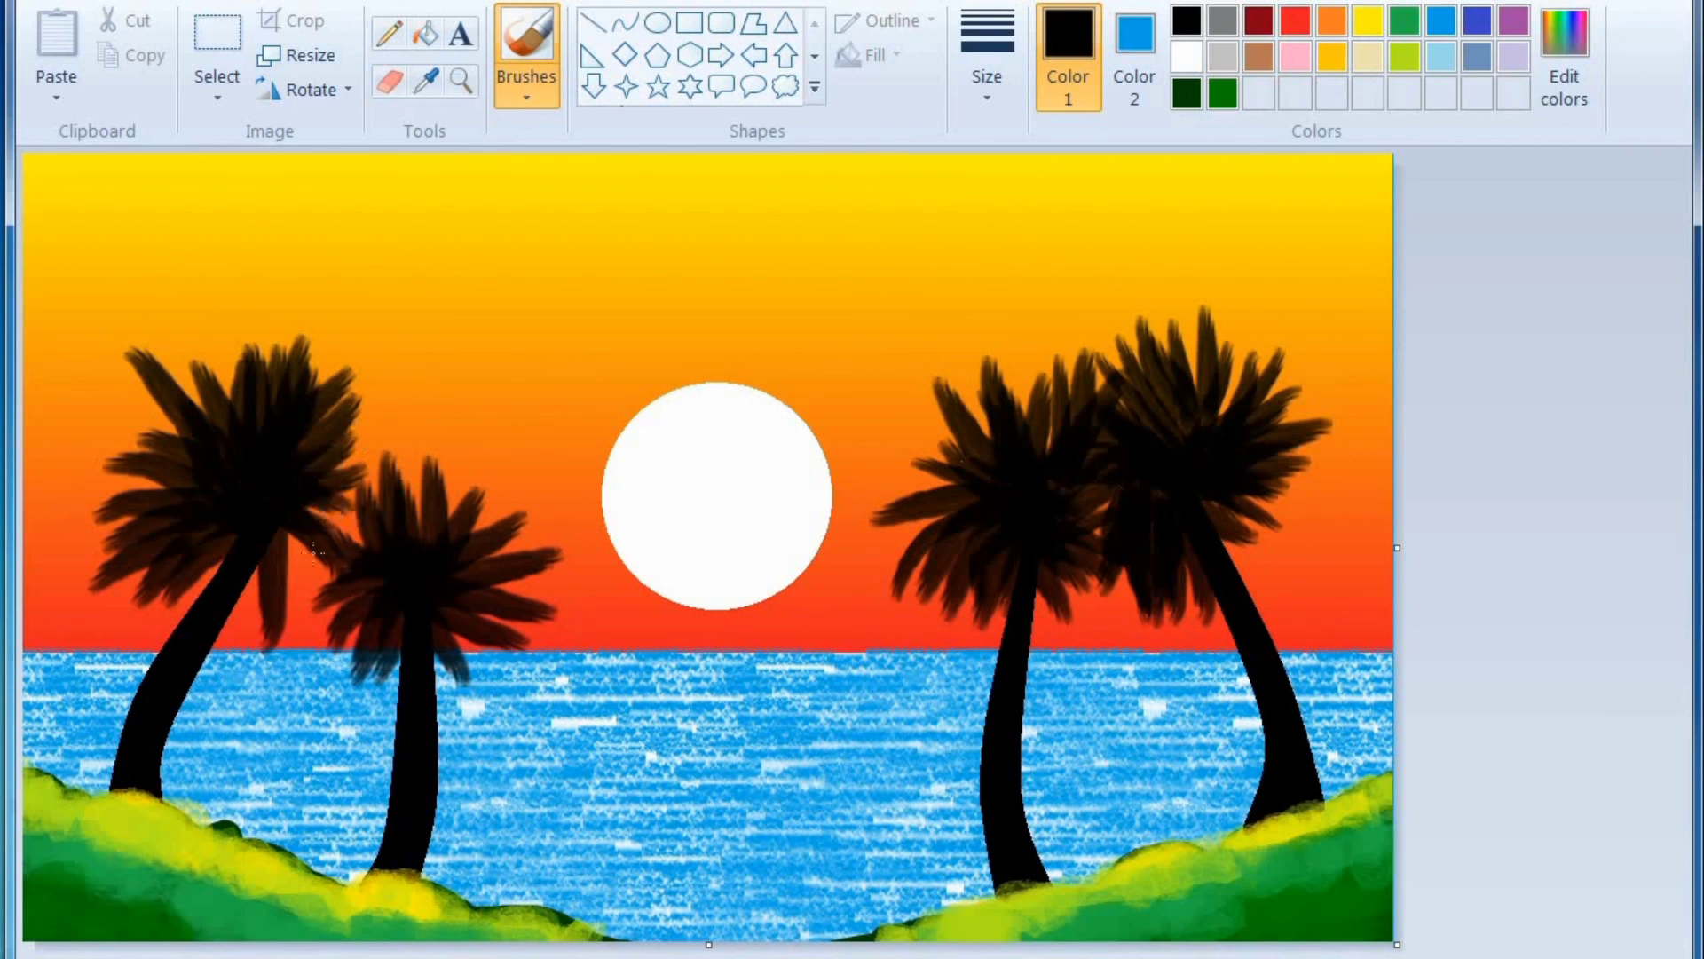
{"action": "left_click_drag", "start_coordinate": [307, 623], "coordinate": [324, 531]}
{"action": "left_click_drag", "start_coordinate": [271, 667], "coordinate": [302, 537]}
{"action": "left_click_drag", "start_coordinate": [214, 668], "coordinate": [265, 555]}
{"action": "left_click_drag", "start_coordinate": [179, 609], "coordinate": [232, 533]}
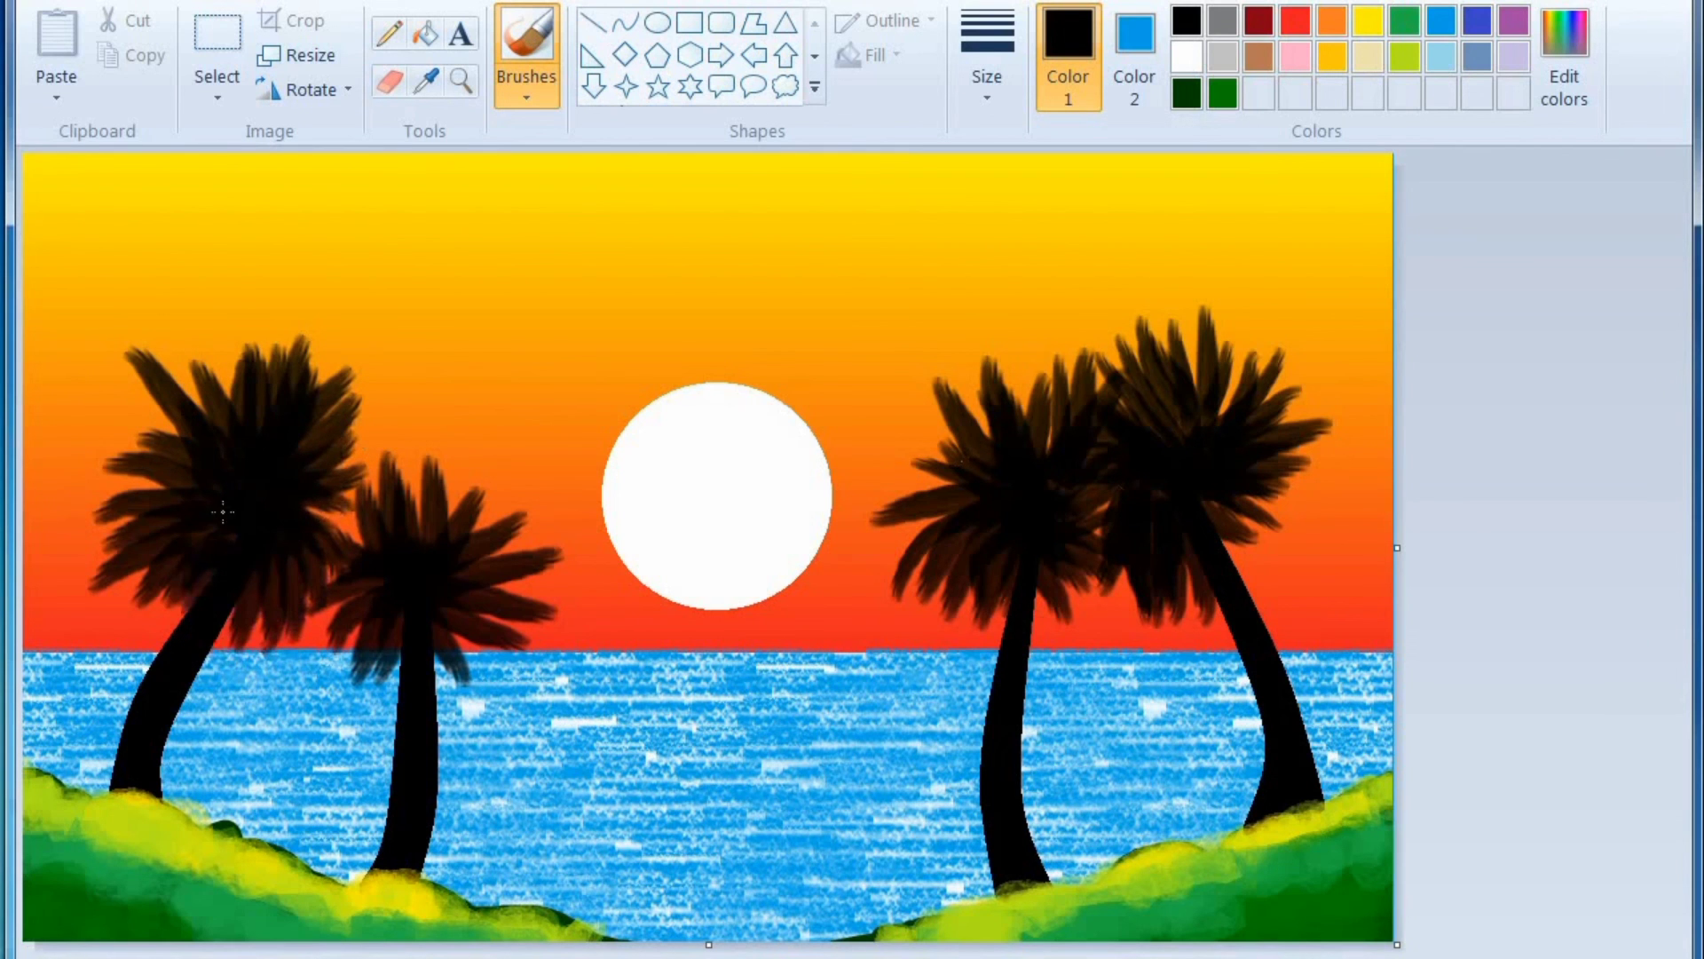
Step: Add short black fronds along the top of the upright left palm's crown, and undo the last stroke
{"action": "left_click_drag", "start_coordinate": [468, 466], "coordinate": [440, 539]}
{"action": "mouse_move", "coordinate": [392, 456]}
{"action": "left_mouse_down"}
{"action": "mouse_move", "coordinate": [421, 533]}
{"action": "mouse_move", "coordinate": [429, 522]}
{"action": "left_mouse_up"}
{"action": "left_click_drag", "start_coordinate": [436, 442], "coordinate": [451, 517]}
{"action": "mouse_move", "coordinate": [504, 499]}
{"action": "left_mouse_down"}
{"action": "mouse_move", "coordinate": [470, 548]}
{"action": "mouse_move", "coordinate": [470, 570]}
{"action": "mouse_move", "coordinate": [497, 575]}
{"action": "left_mouse_up"}
{"action": "key", "text": "ctrl+z"}
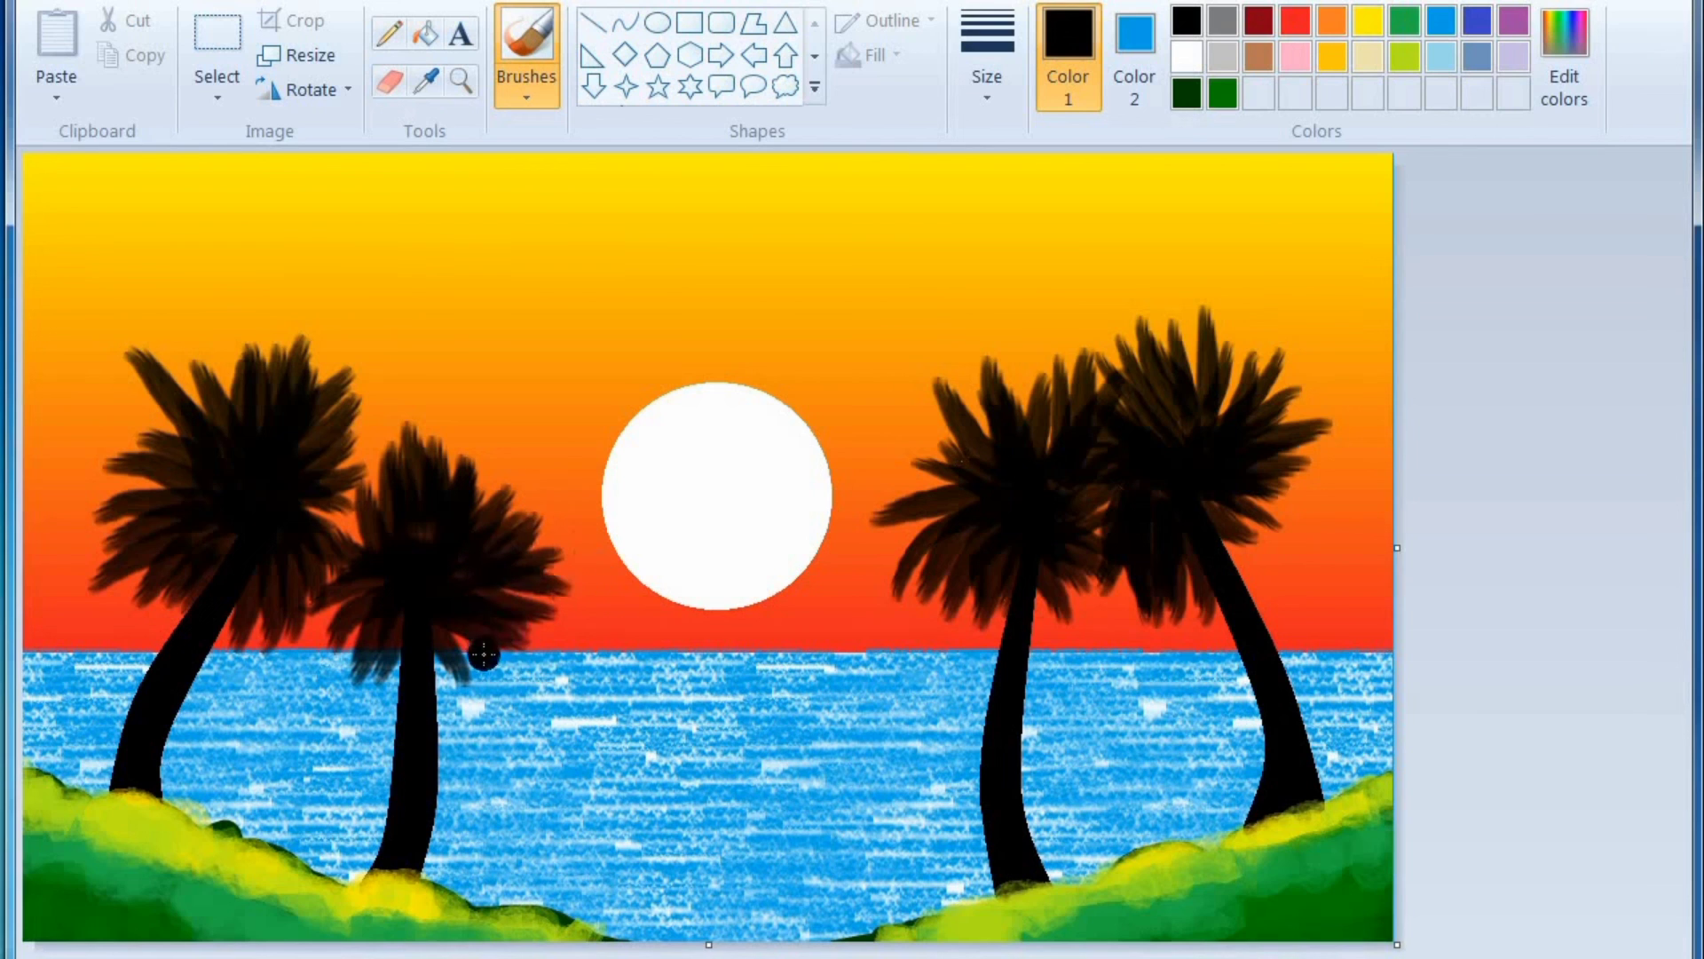
Step: Add finishing black fronds to the right hill's inner palm and the outer edge of the rightmost palm
{"action": "mouse_move", "coordinate": [895, 422]}
{"action": "left_mouse_down"}
{"action": "mouse_move", "coordinate": [964, 465]}
{"action": "mouse_move", "coordinate": [943, 472]}
{"action": "left_mouse_up"}
{"action": "left_click_drag", "start_coordinate": [1010, 347], "coordinate": [1035, 424]}
{"action": "left_click_drag", "start_coordinate": [963, 393], "coordinate": [995, 447]}
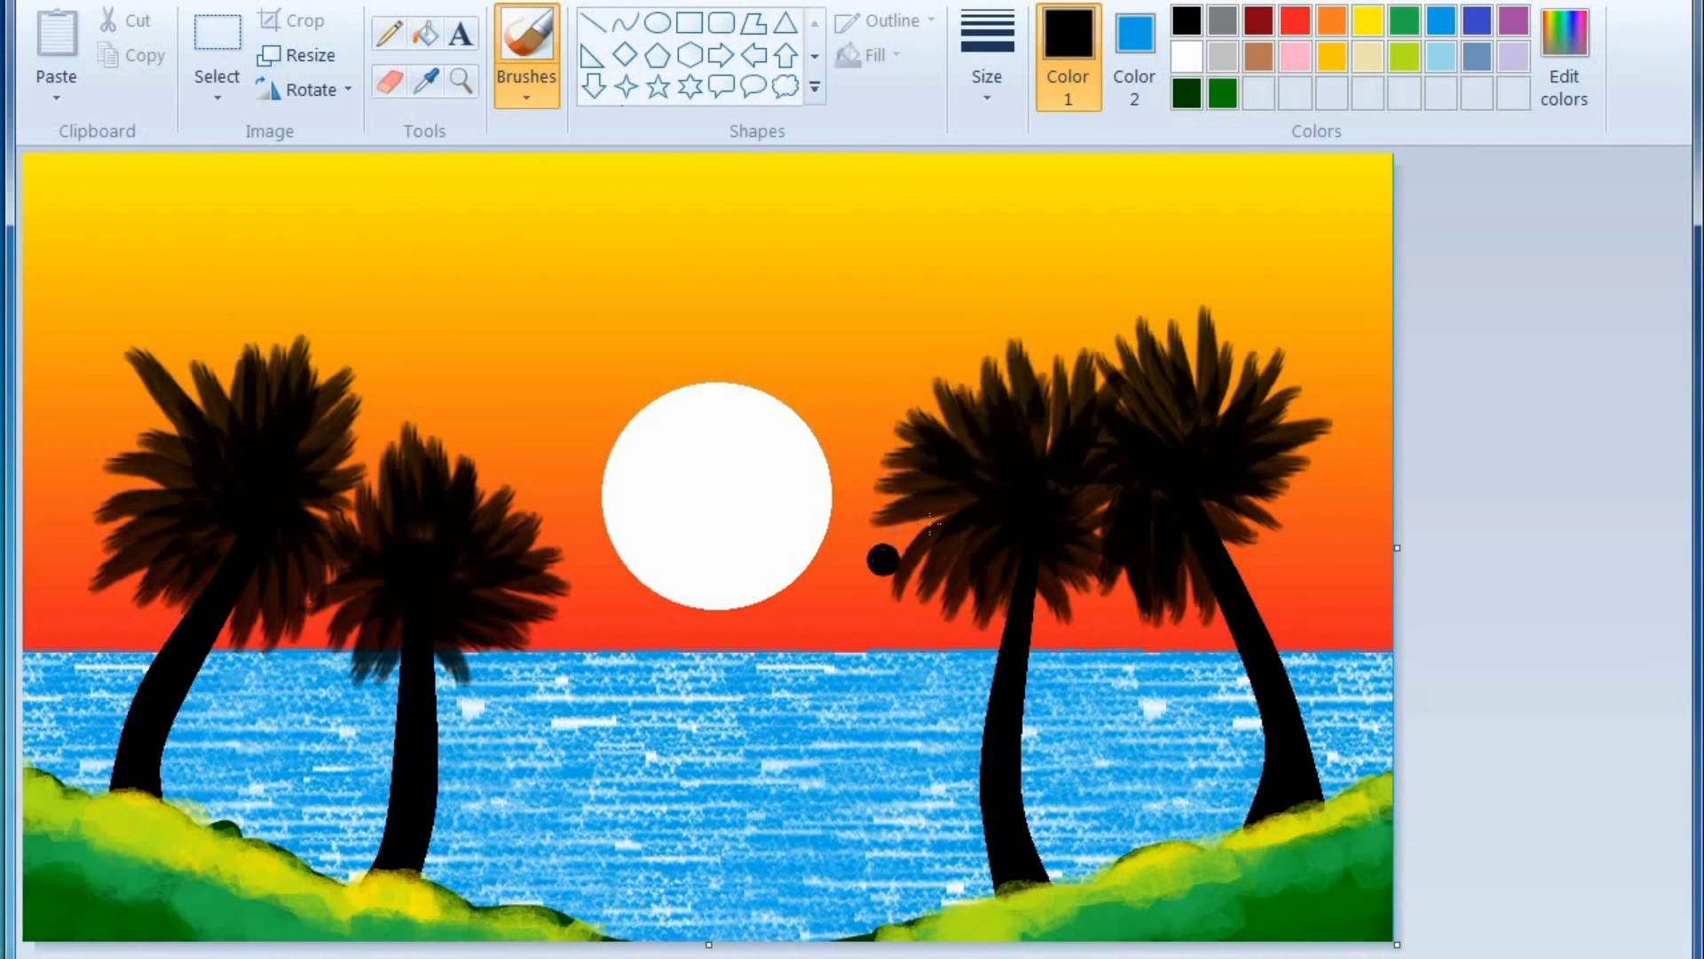
{"action": "left_click_drag", "start_coordinate": [1253, 490], "coordinate": [1331, 470]}
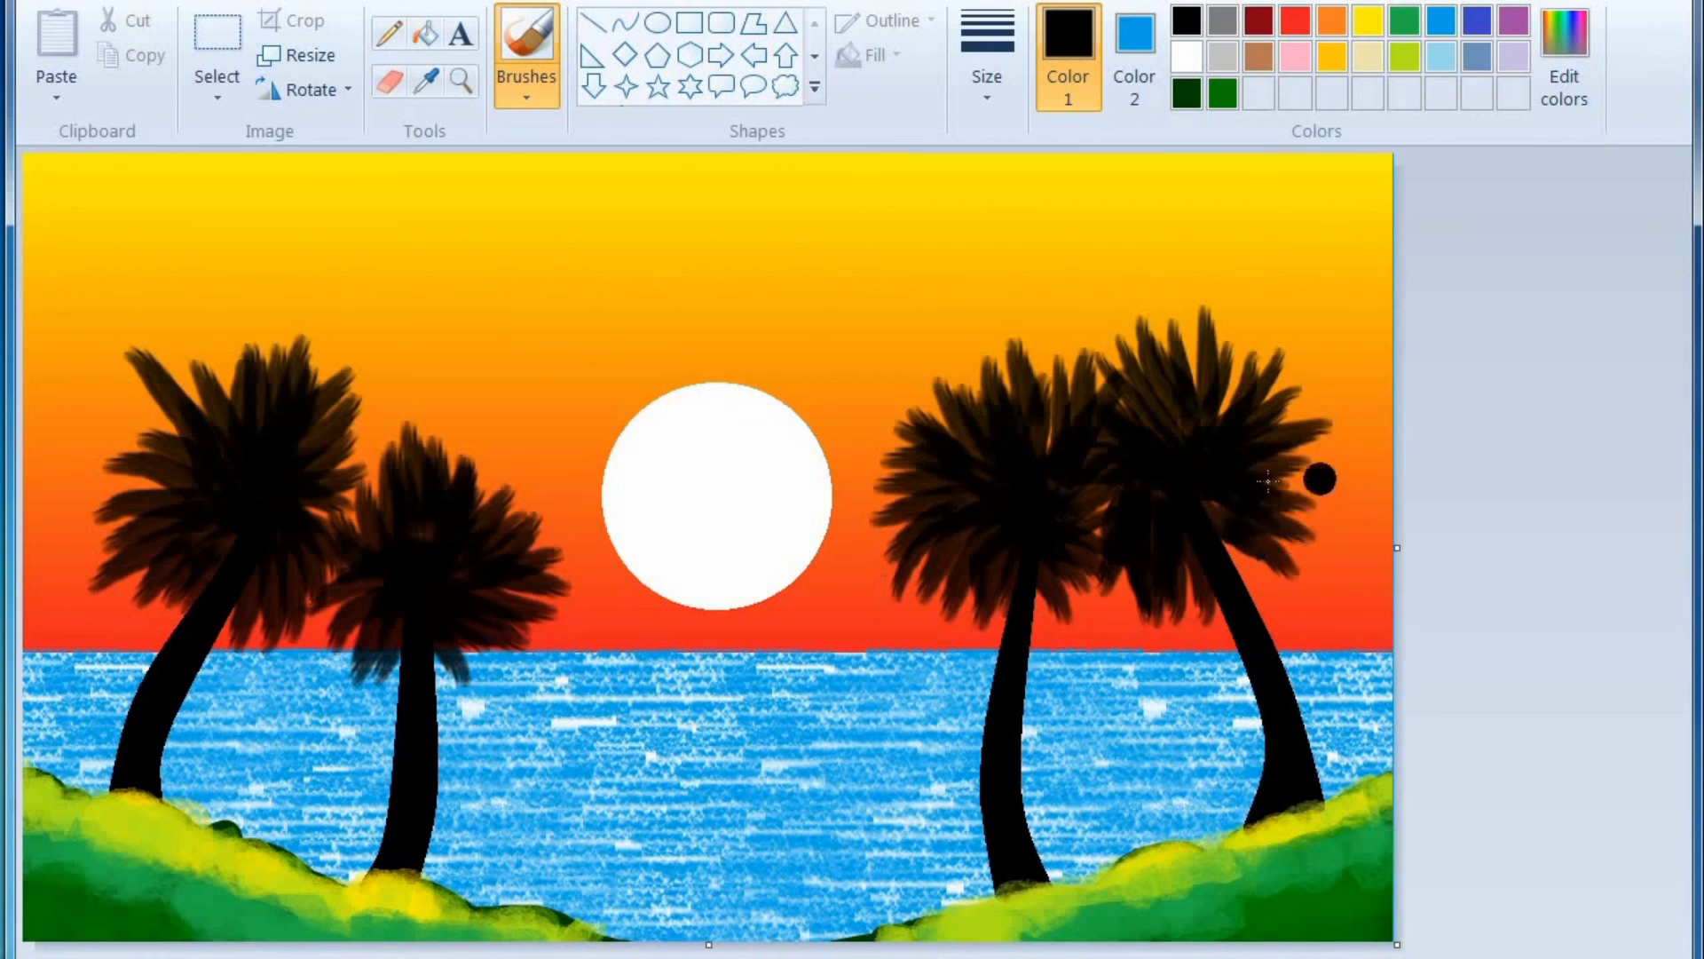
Step: Draw a small black bird in the sky above the sun with a thinner brush size
{"action": "left_click", "coordinate": [513, 71]}
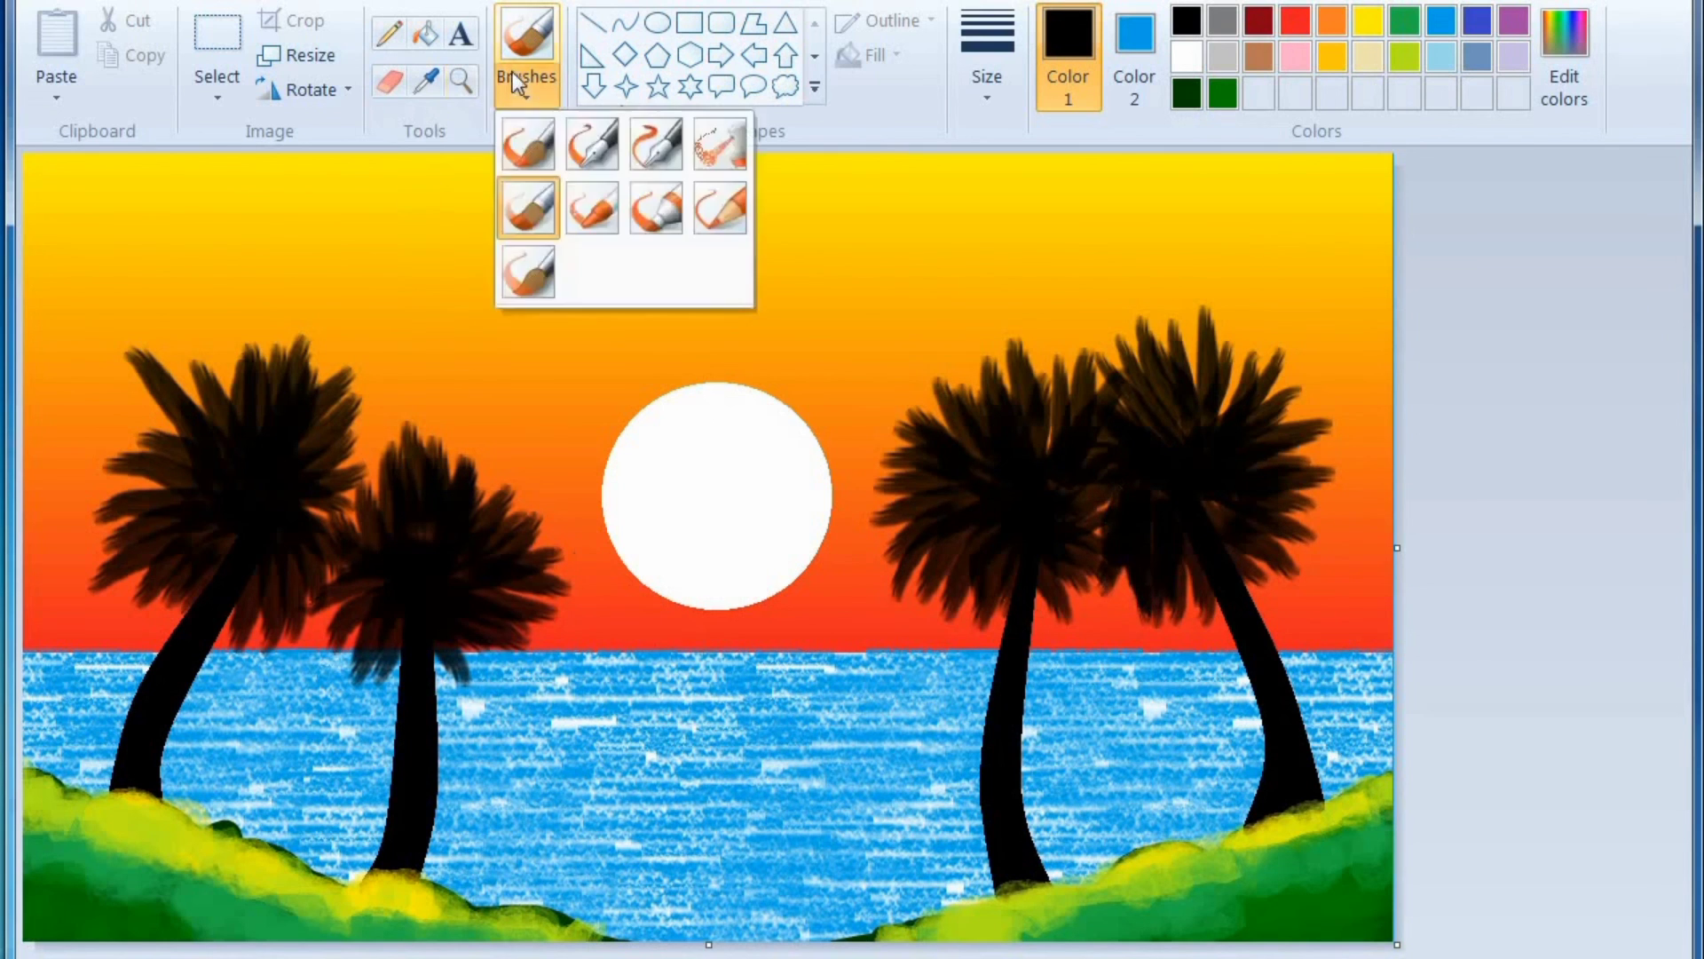
{"action": "left_click", "coordinate": [992, 62]}
{"action": "left_click", "coordinate": [1056, 152]}
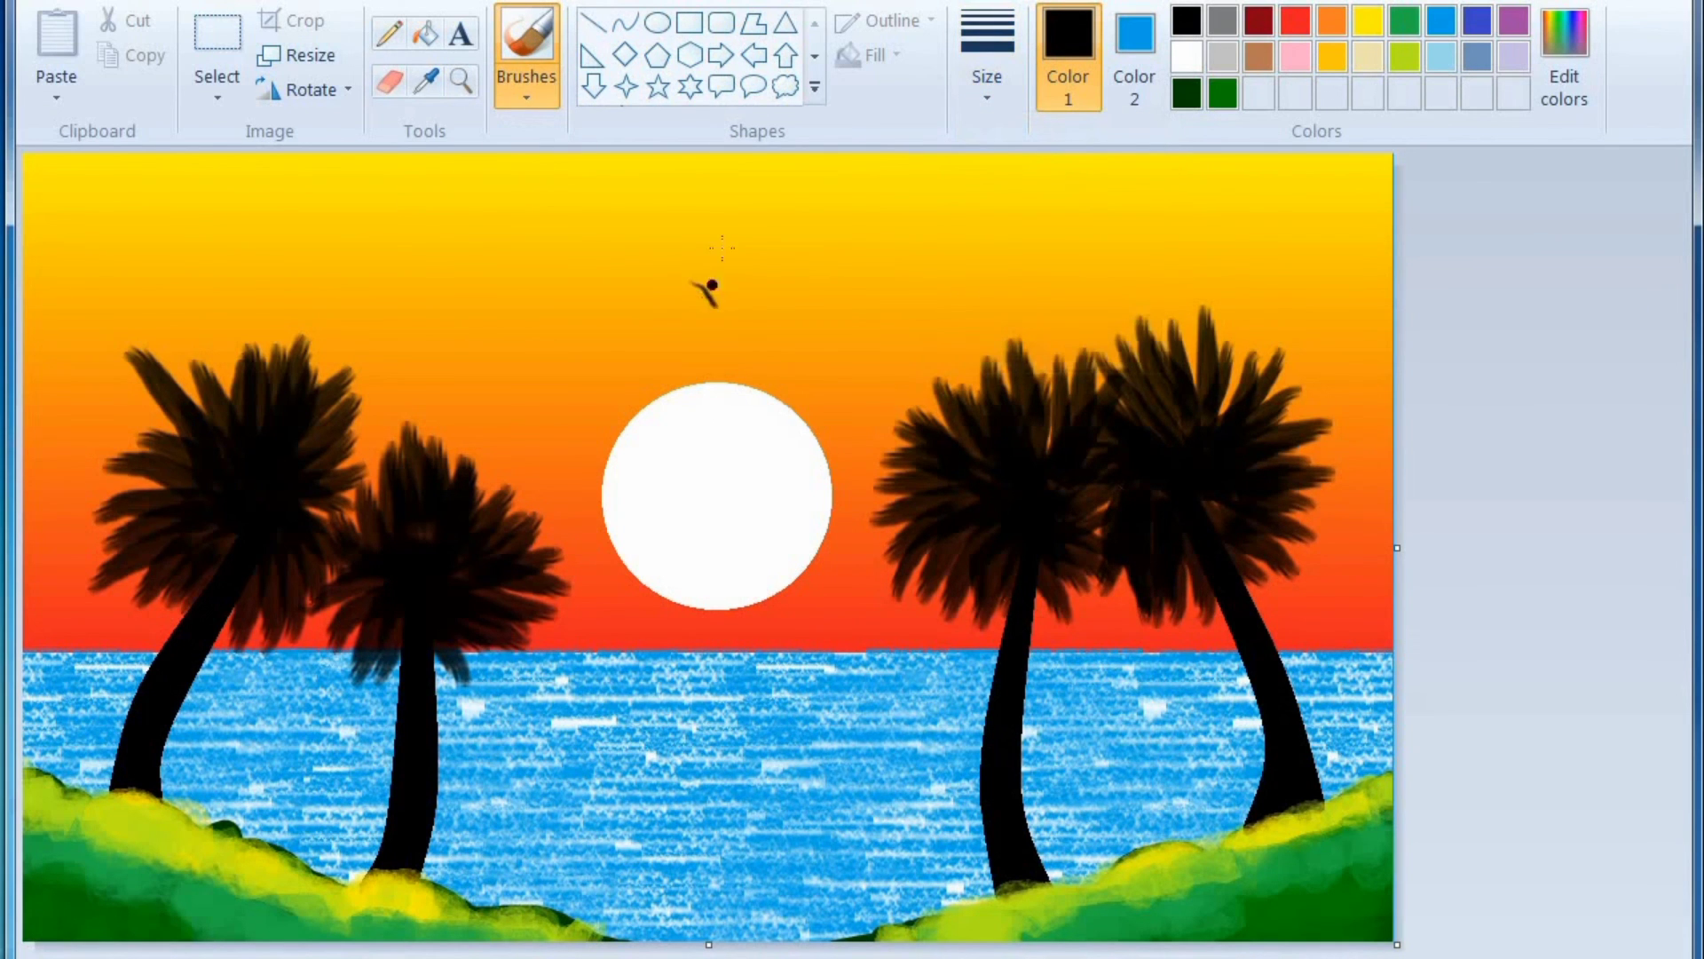